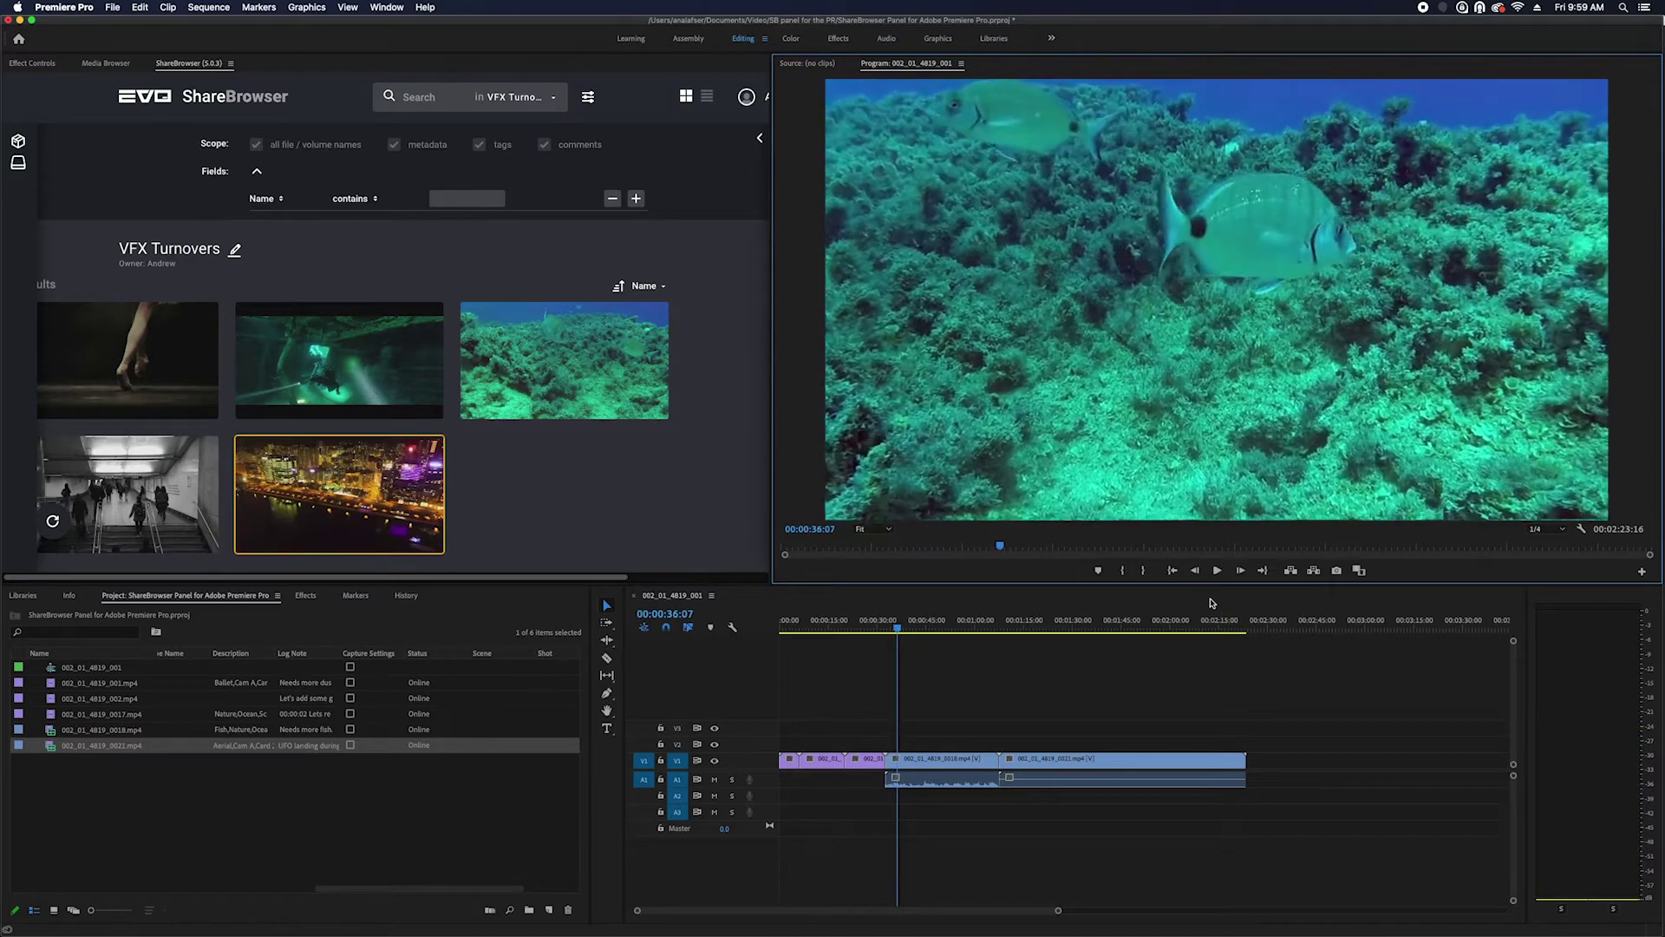
# - Stop playback of the VFX Turnovers sequence on the underwater fish shot
pyautogui.press('space')
# - Install the ShareBrowser 5.0.3 extension from its Adobe Exchange listing and dismiss the acquired notice
pyautogui.hotkey('ctrl', 'Right')
pyautogui.scroll(-5, 833, 520)
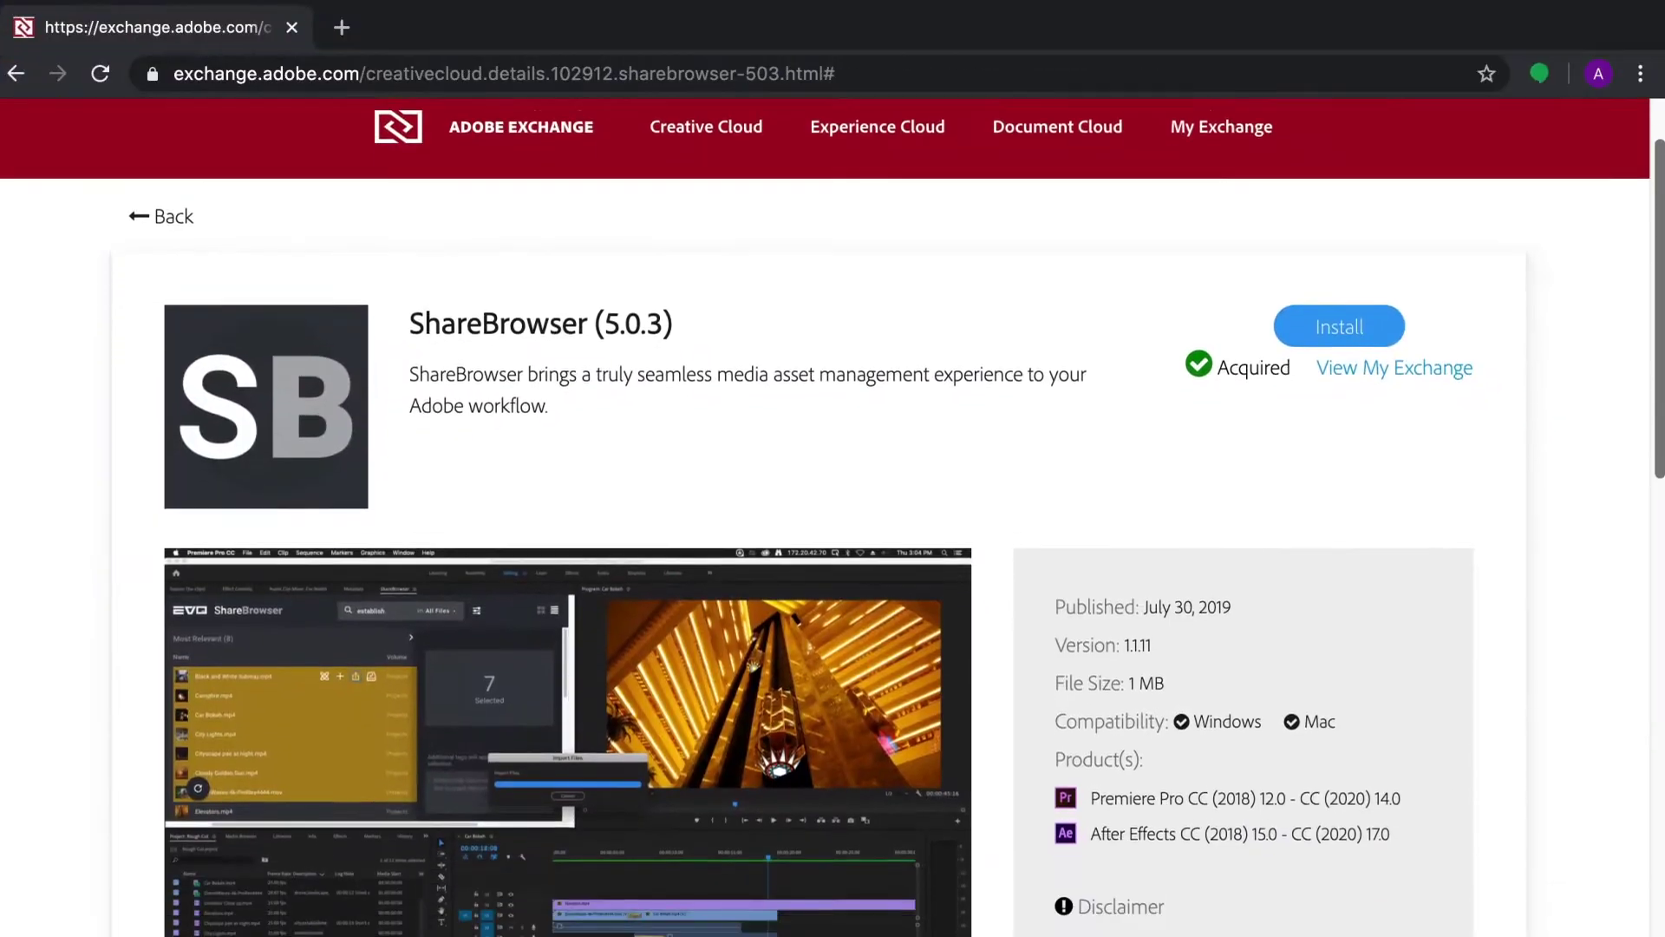
pyautogui.scroll(-12, 1632, 657)
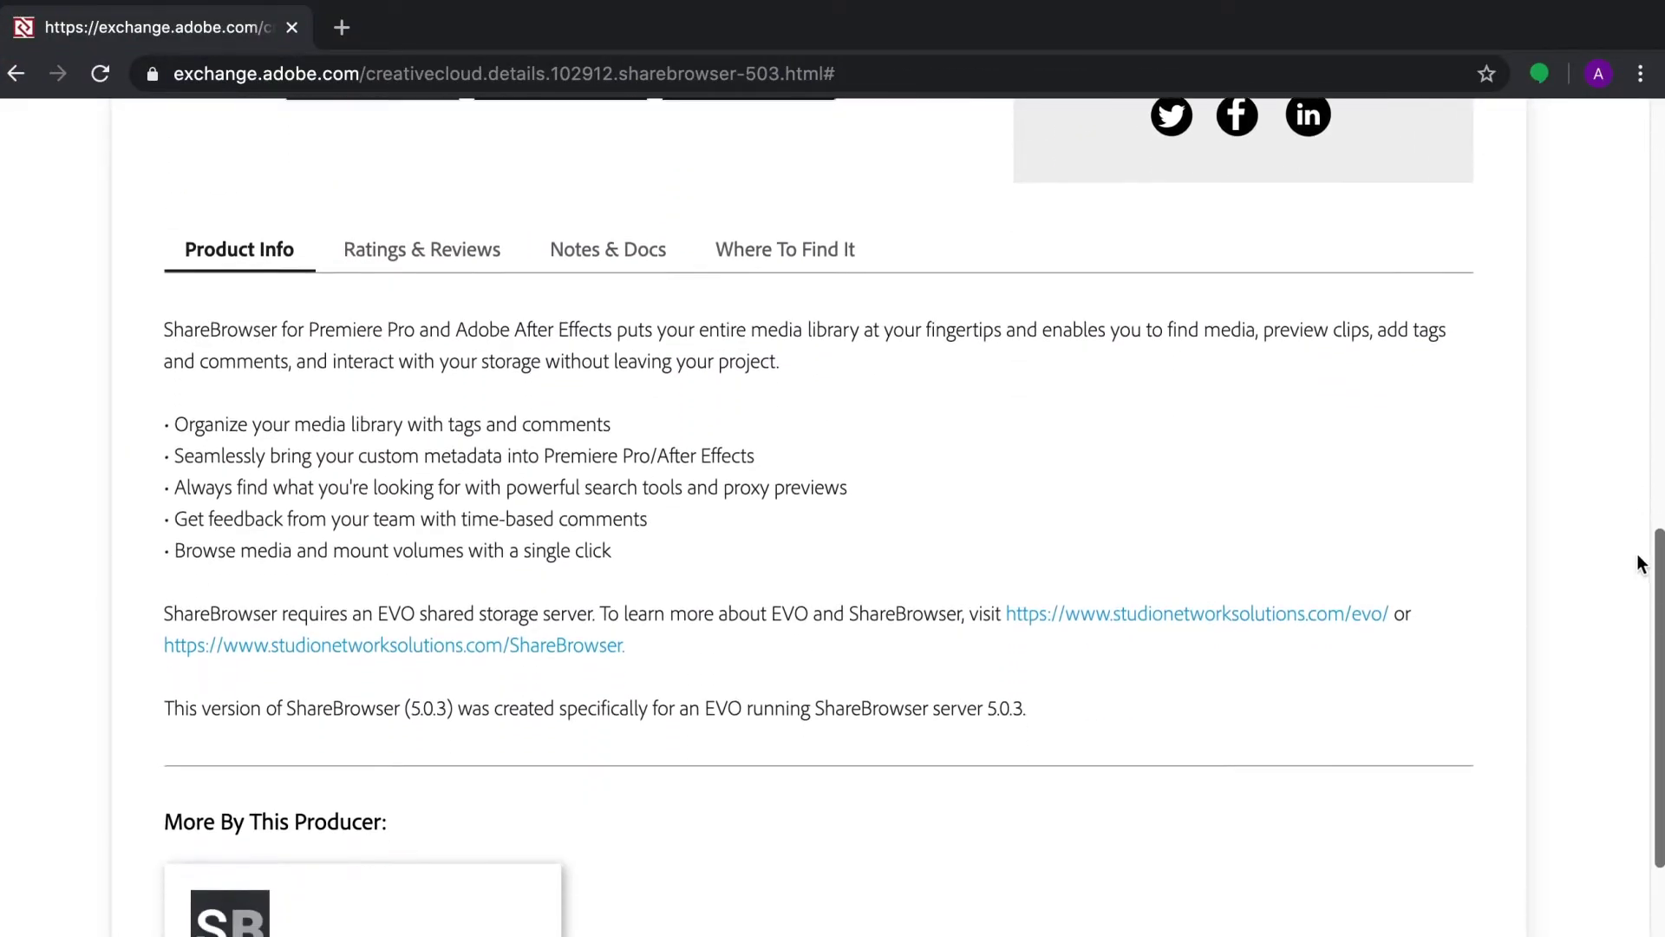
pyautogui.moveTo(1650, 659); pyautogui.dragTo(1652, 130)
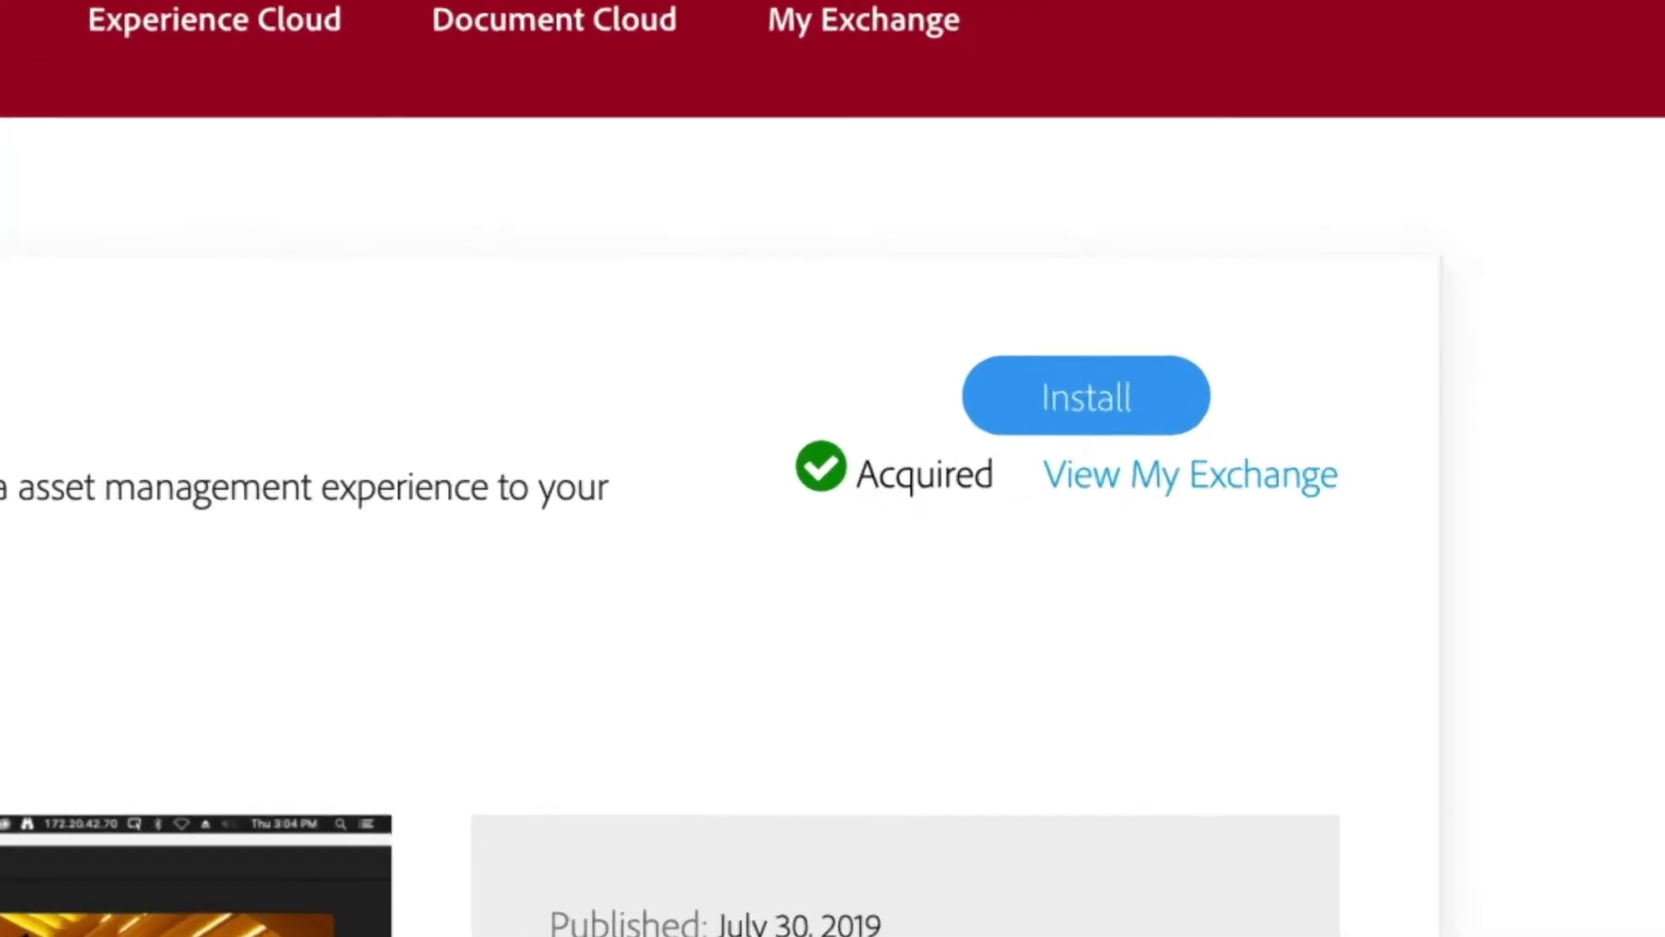
pyautogui.click(1072, 408)
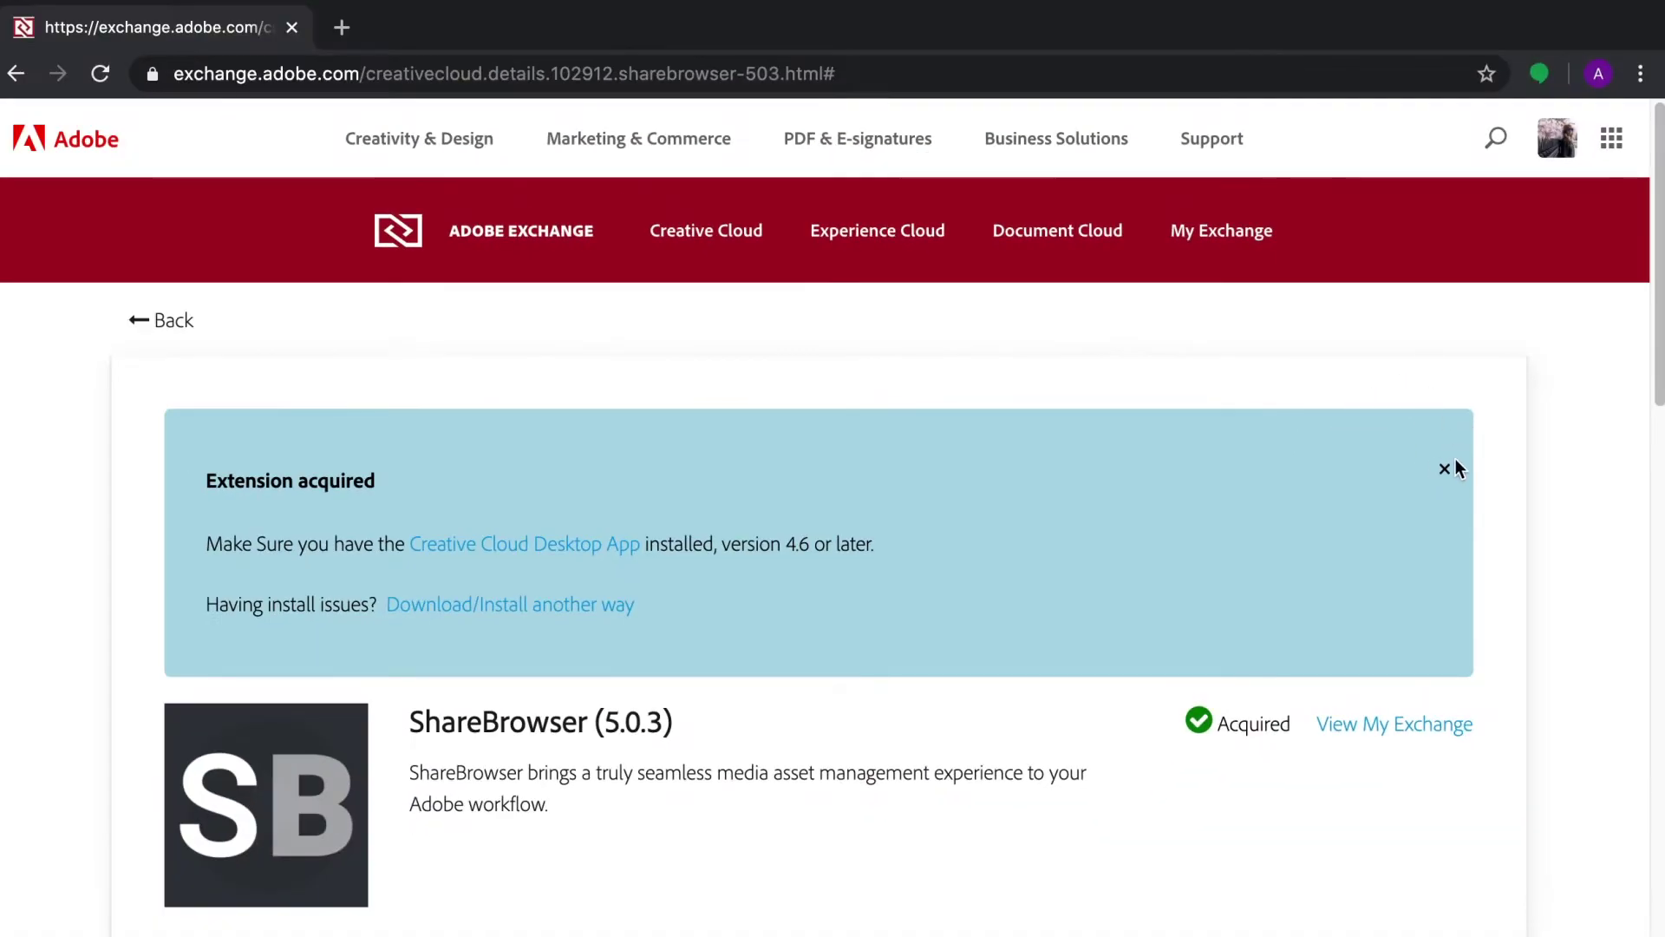
pyautogui.click(1448, 466)
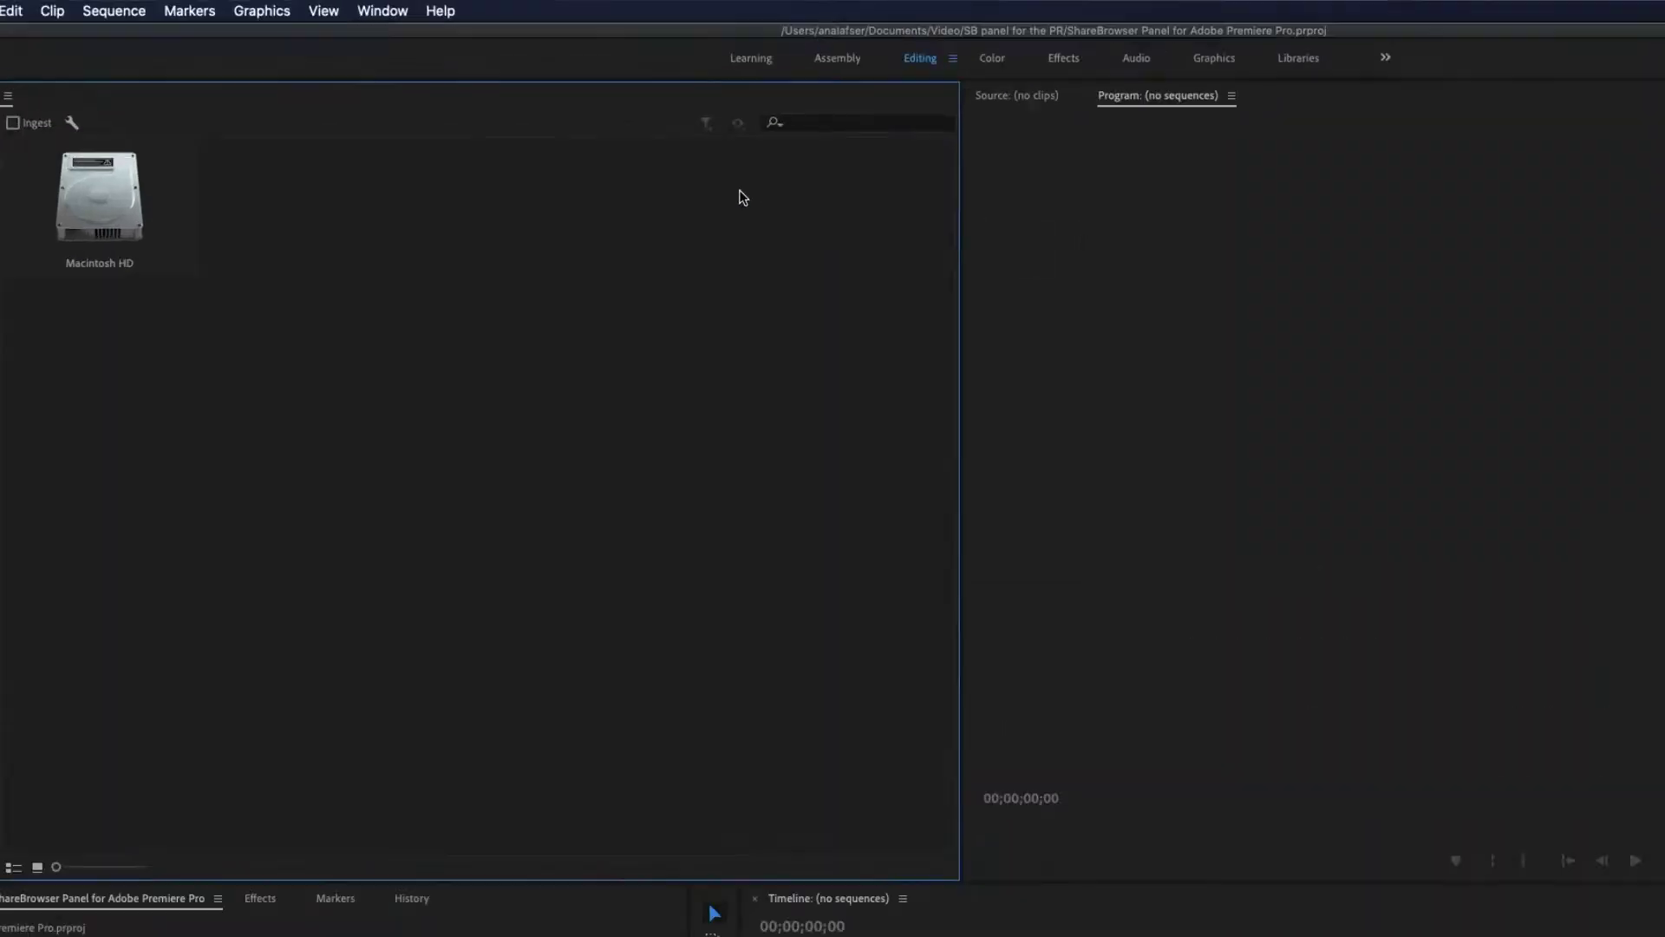
# - Open the ShareBrowser (5.0.3) panel from Premiere's Window > Extensions menu
pyautogui.click(409, 24)
pyautogui.moveTo(673, 148)
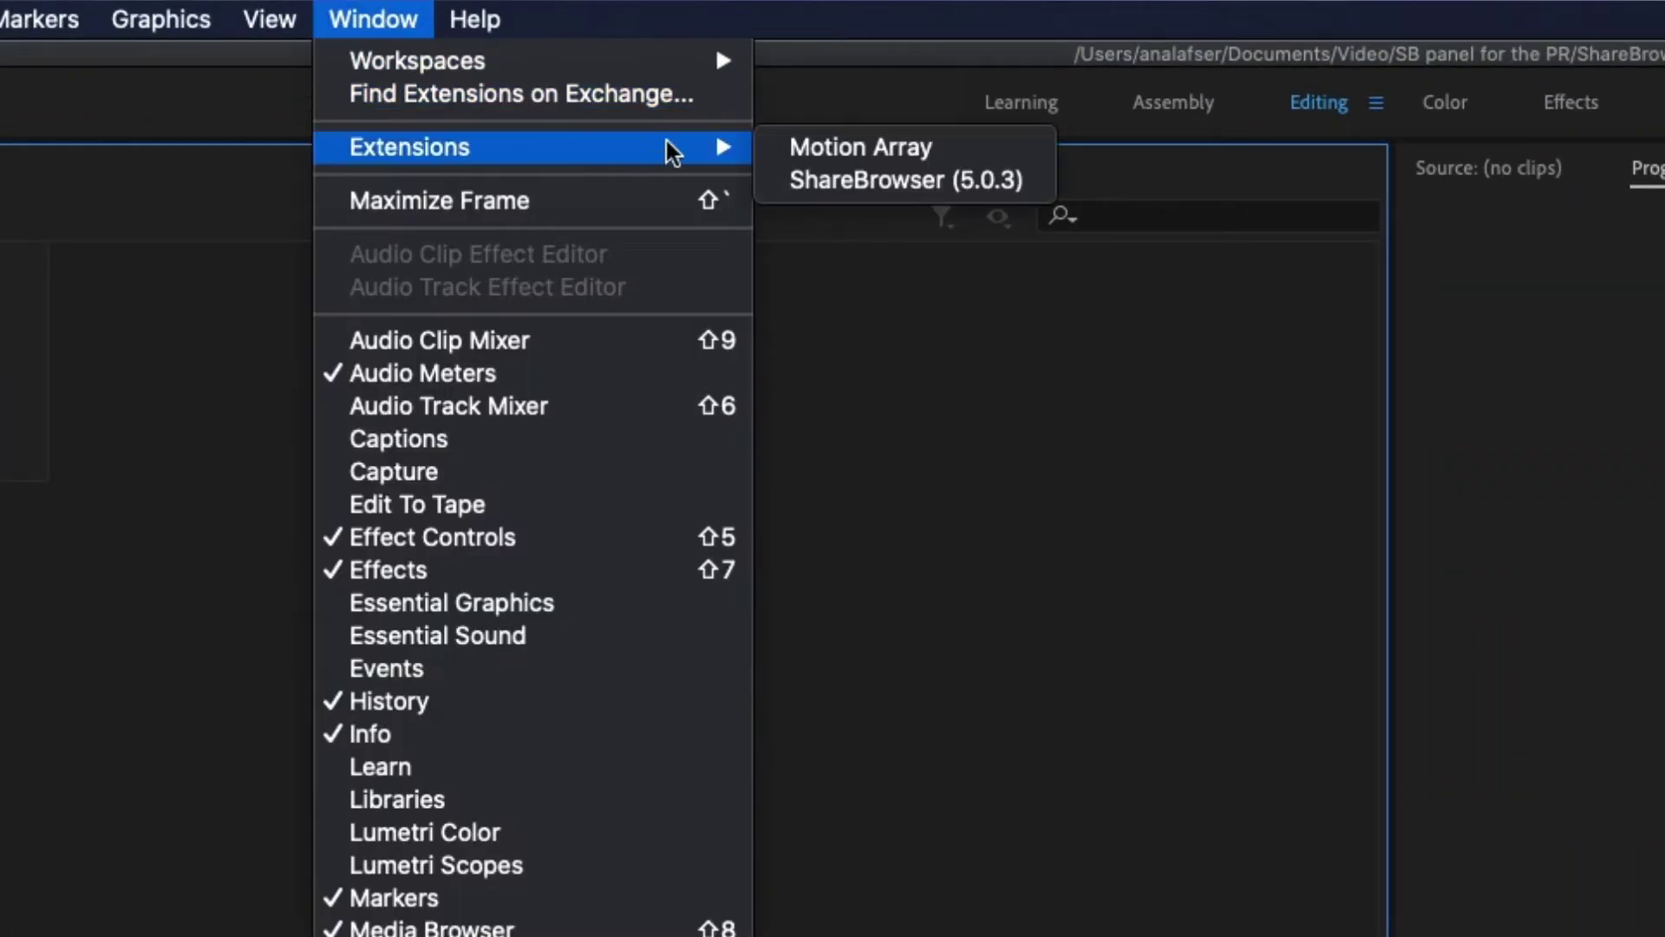
pyautogui.click(815, 190)
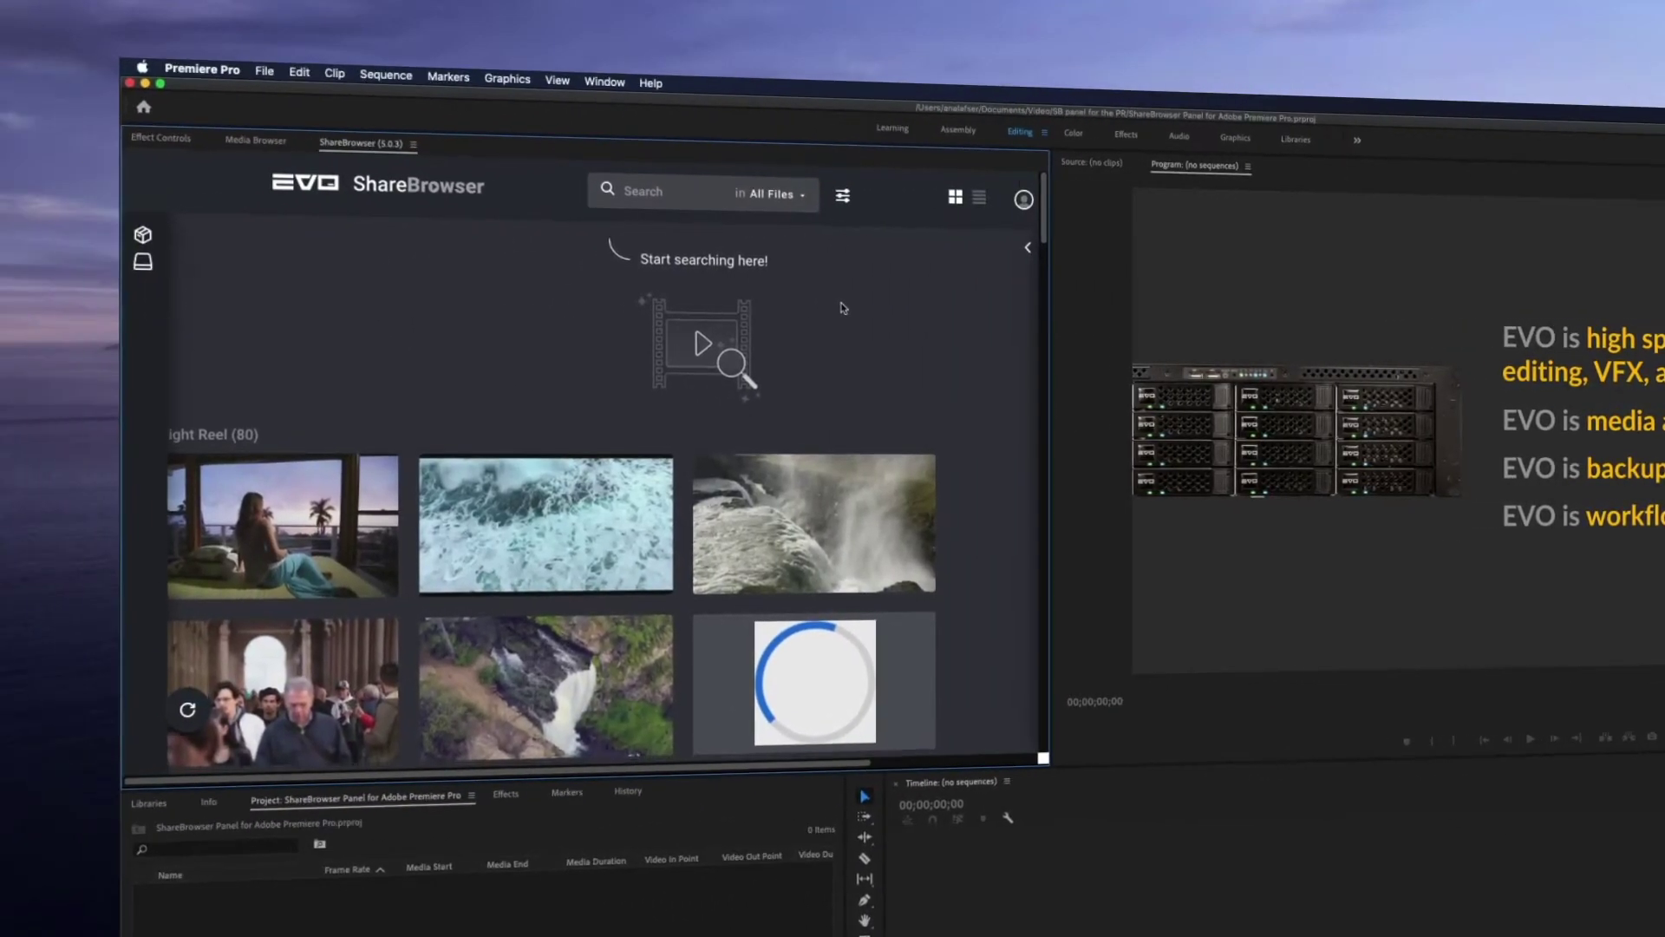
# - Scroll the ShareBrowser thumbnail grid down and back up to the painting and art-school clips
pyautogui.scroll(-5, 845, 316)
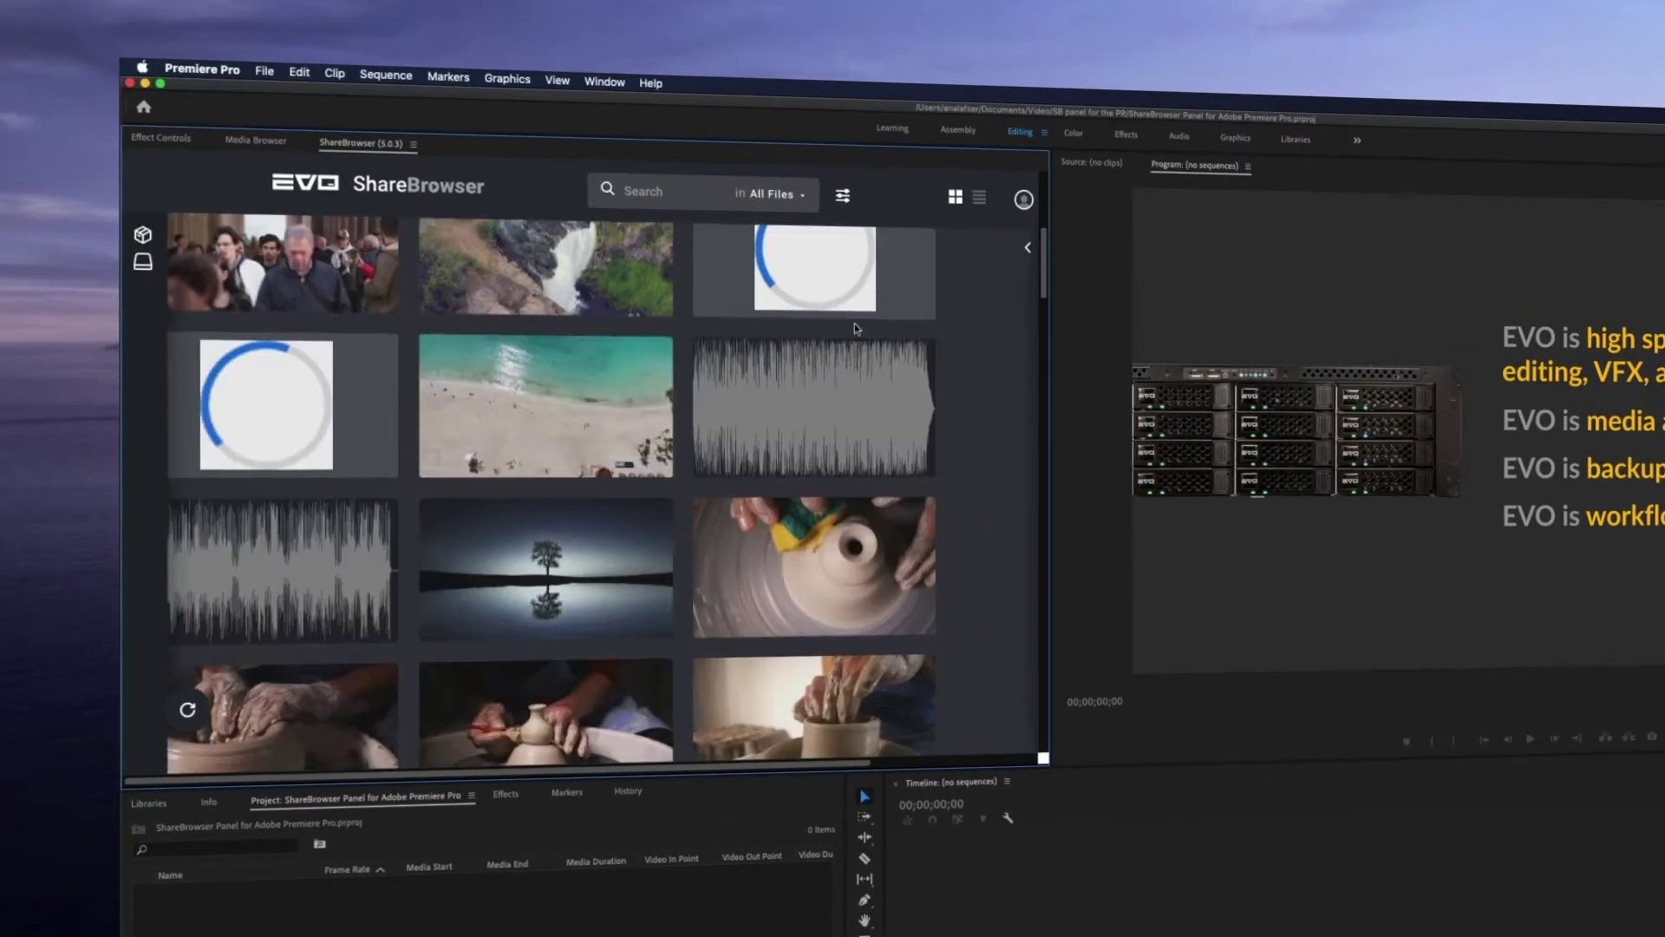
pyautogui.scroll(-10, 855, 324)
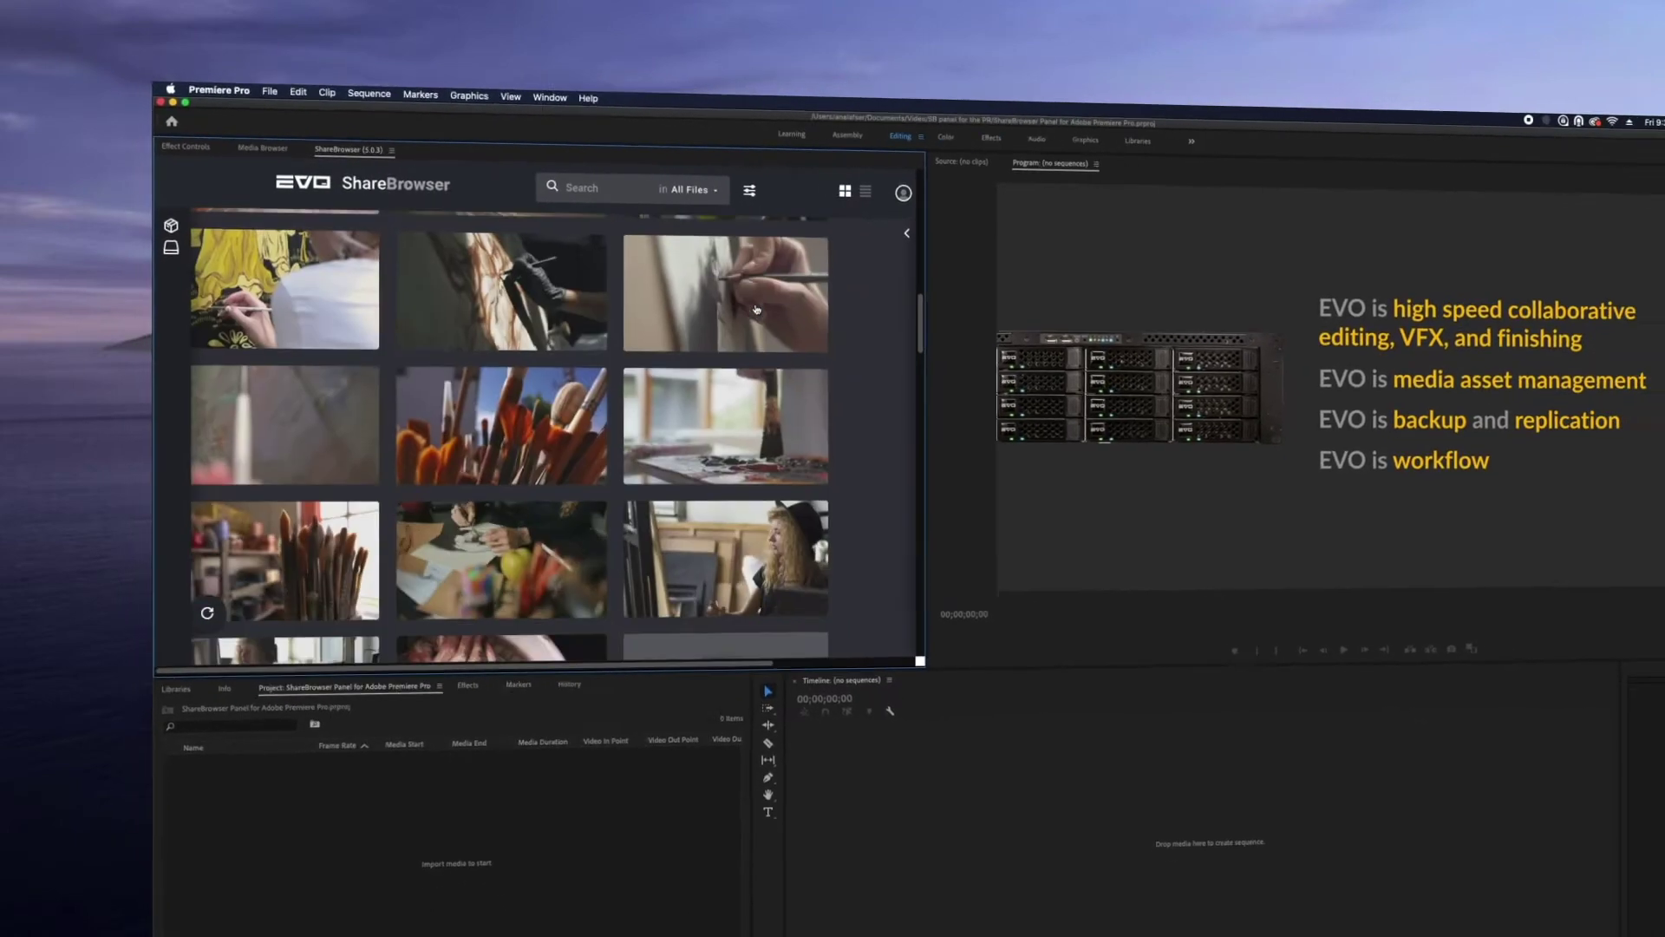
pyautogui.scroll(-10, 755, 309)
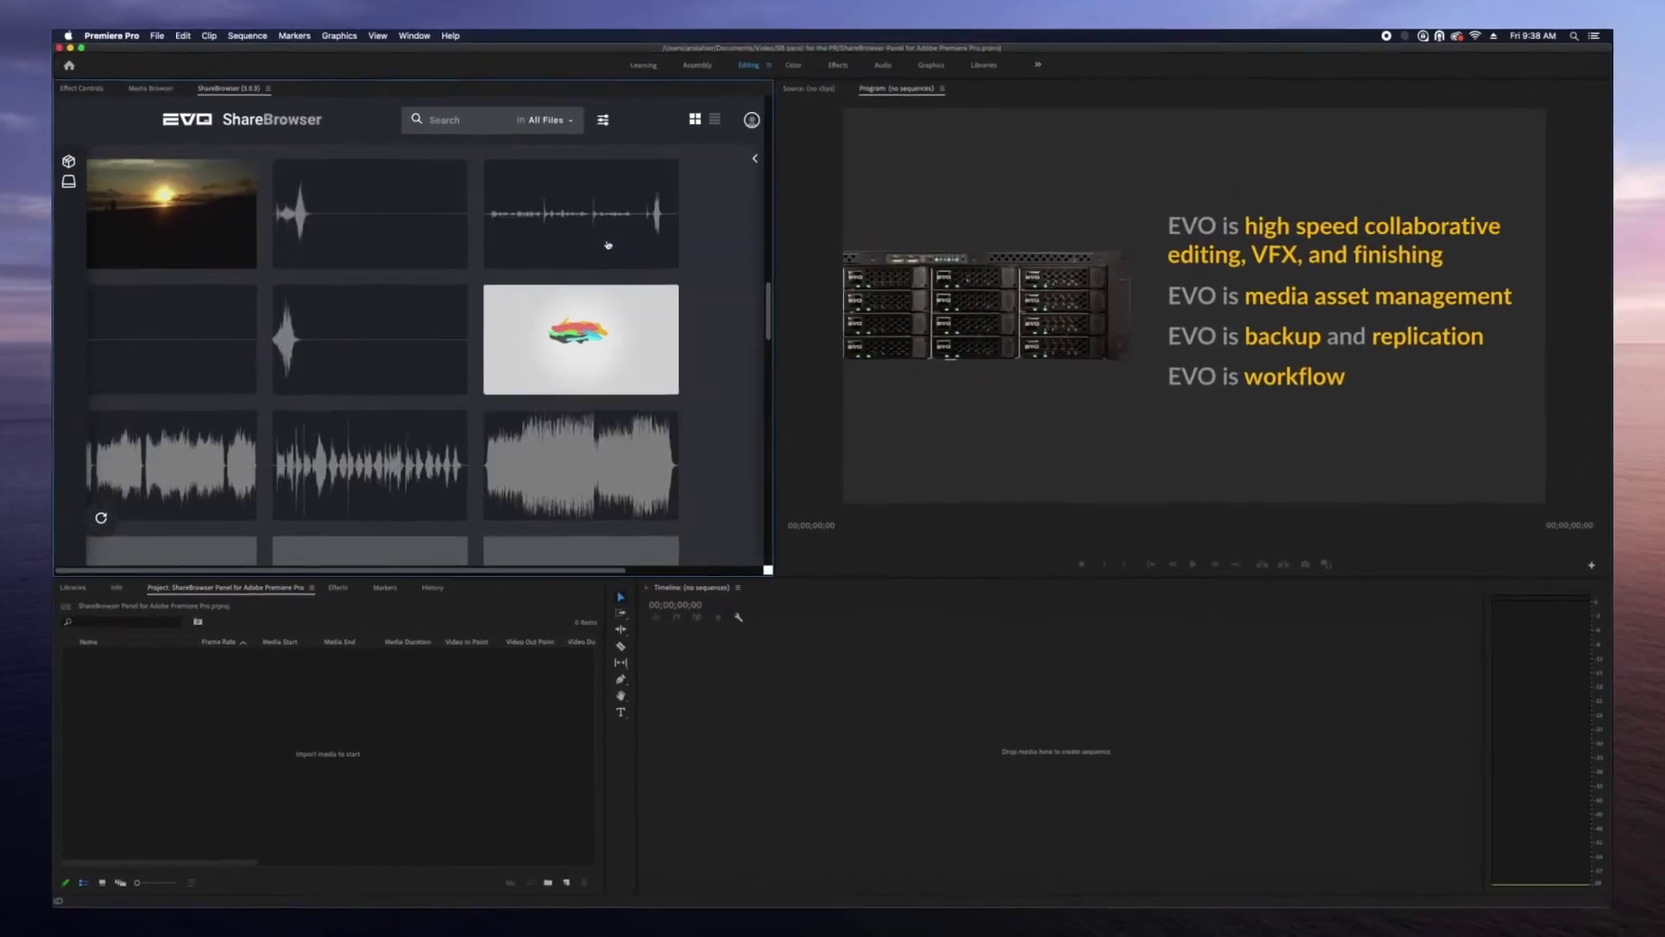
pyautogui.scroll(-8, 608, 246)
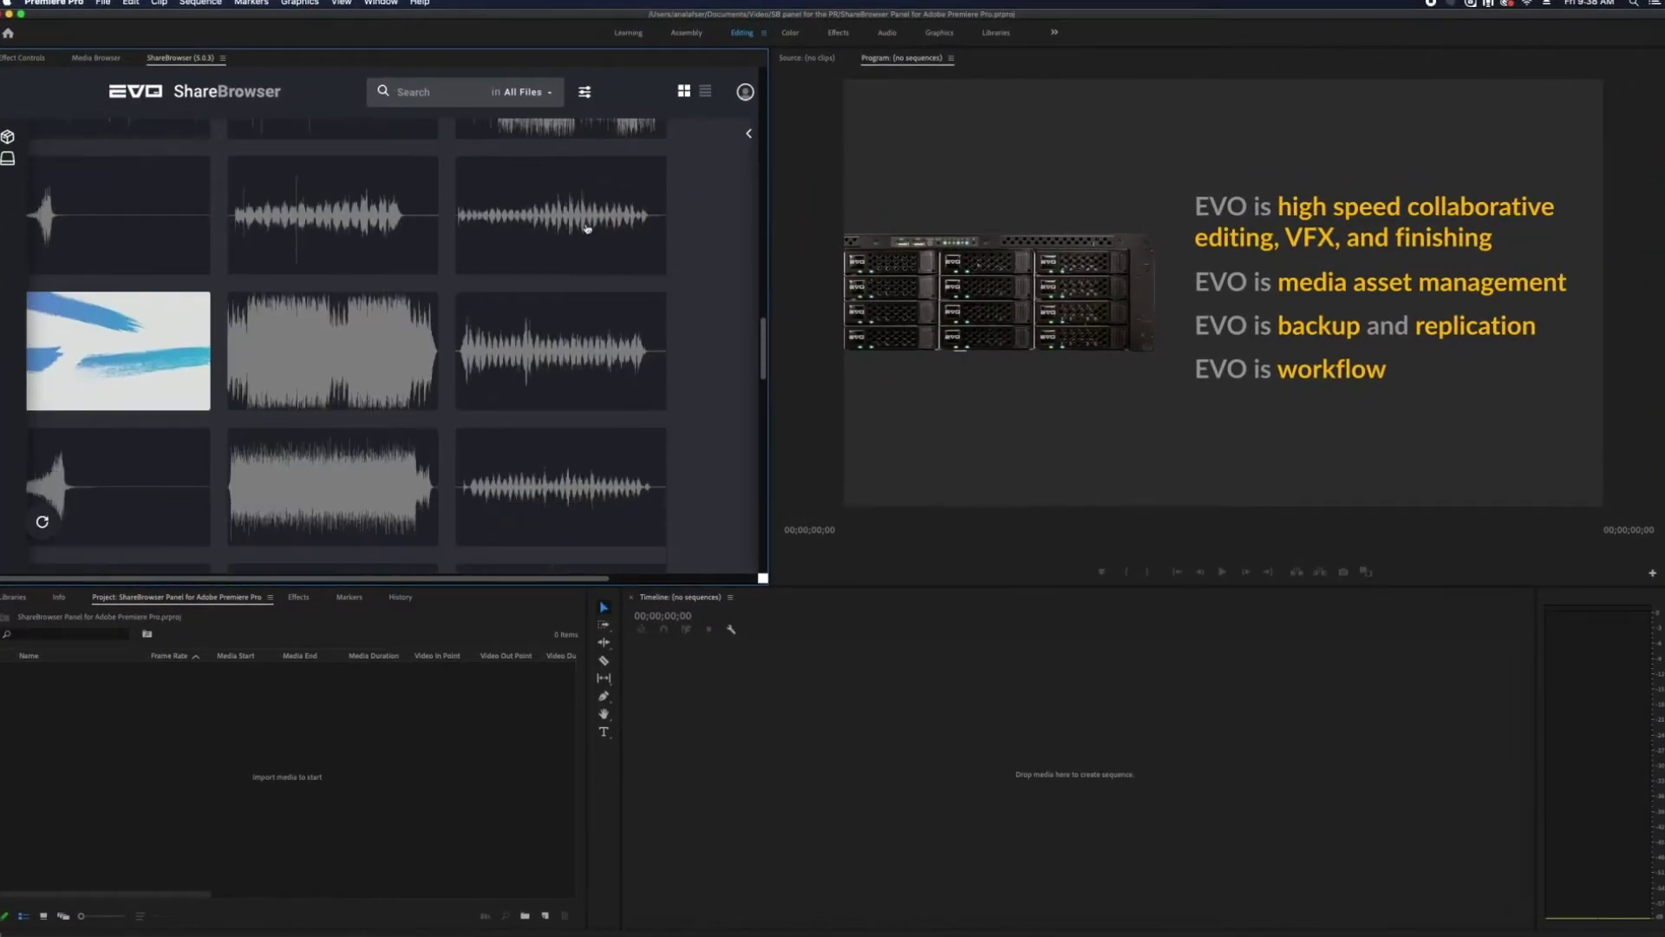
pyautogui.scroll(10, 588, 228)
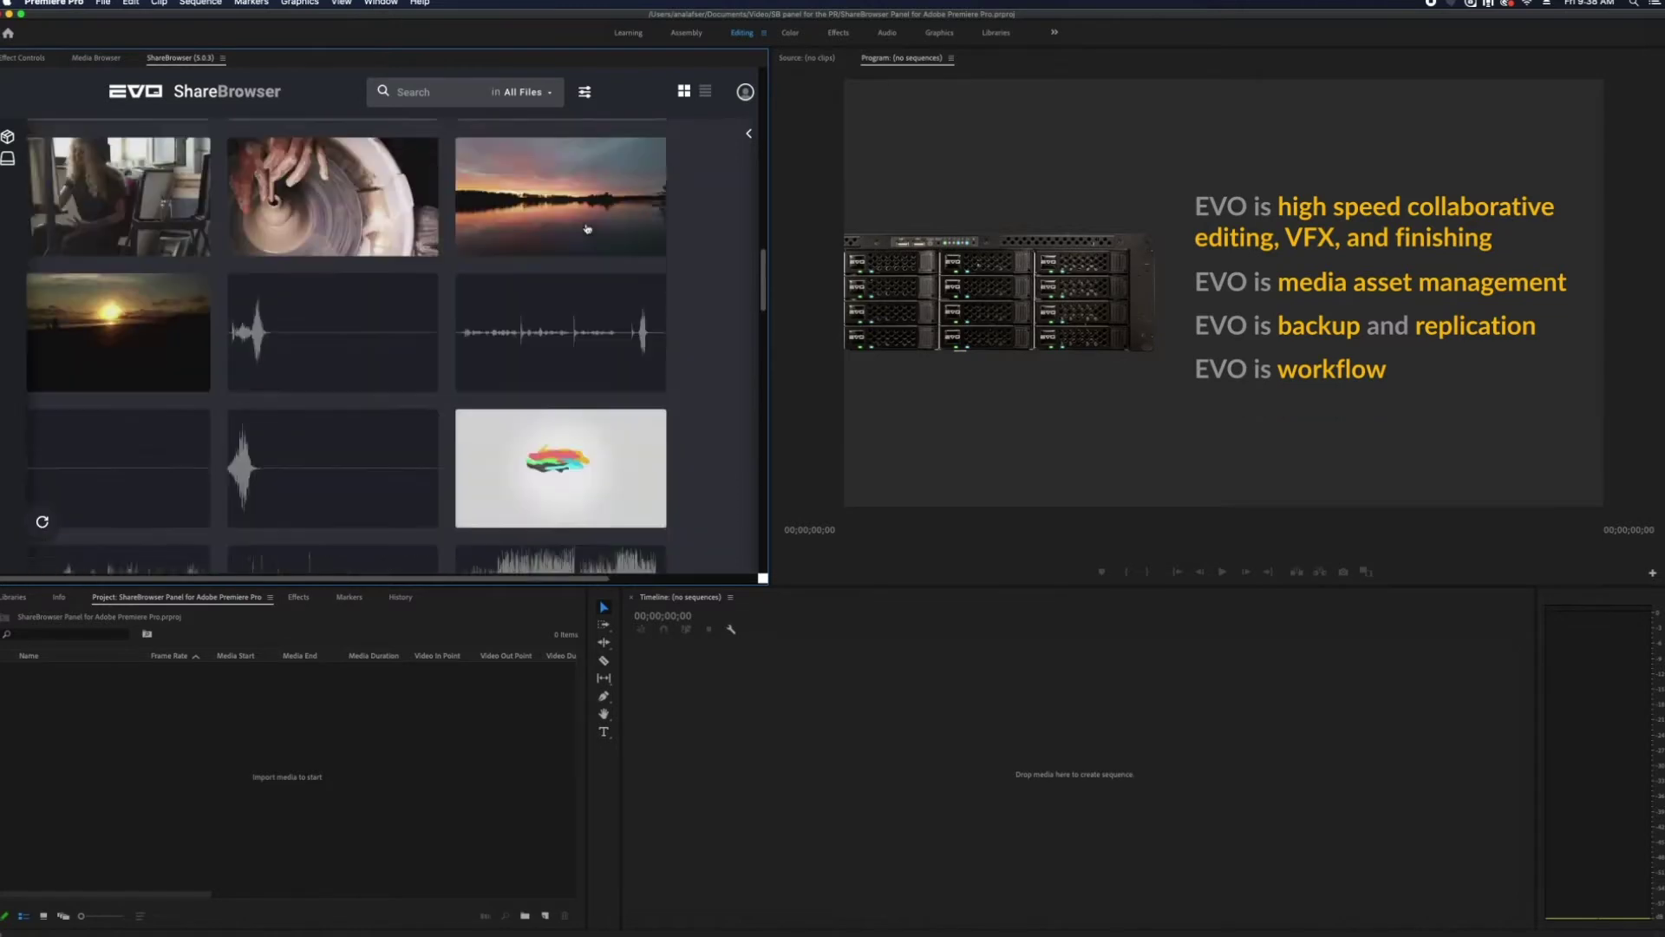
pyautogui.scroll(10, 588, 228)
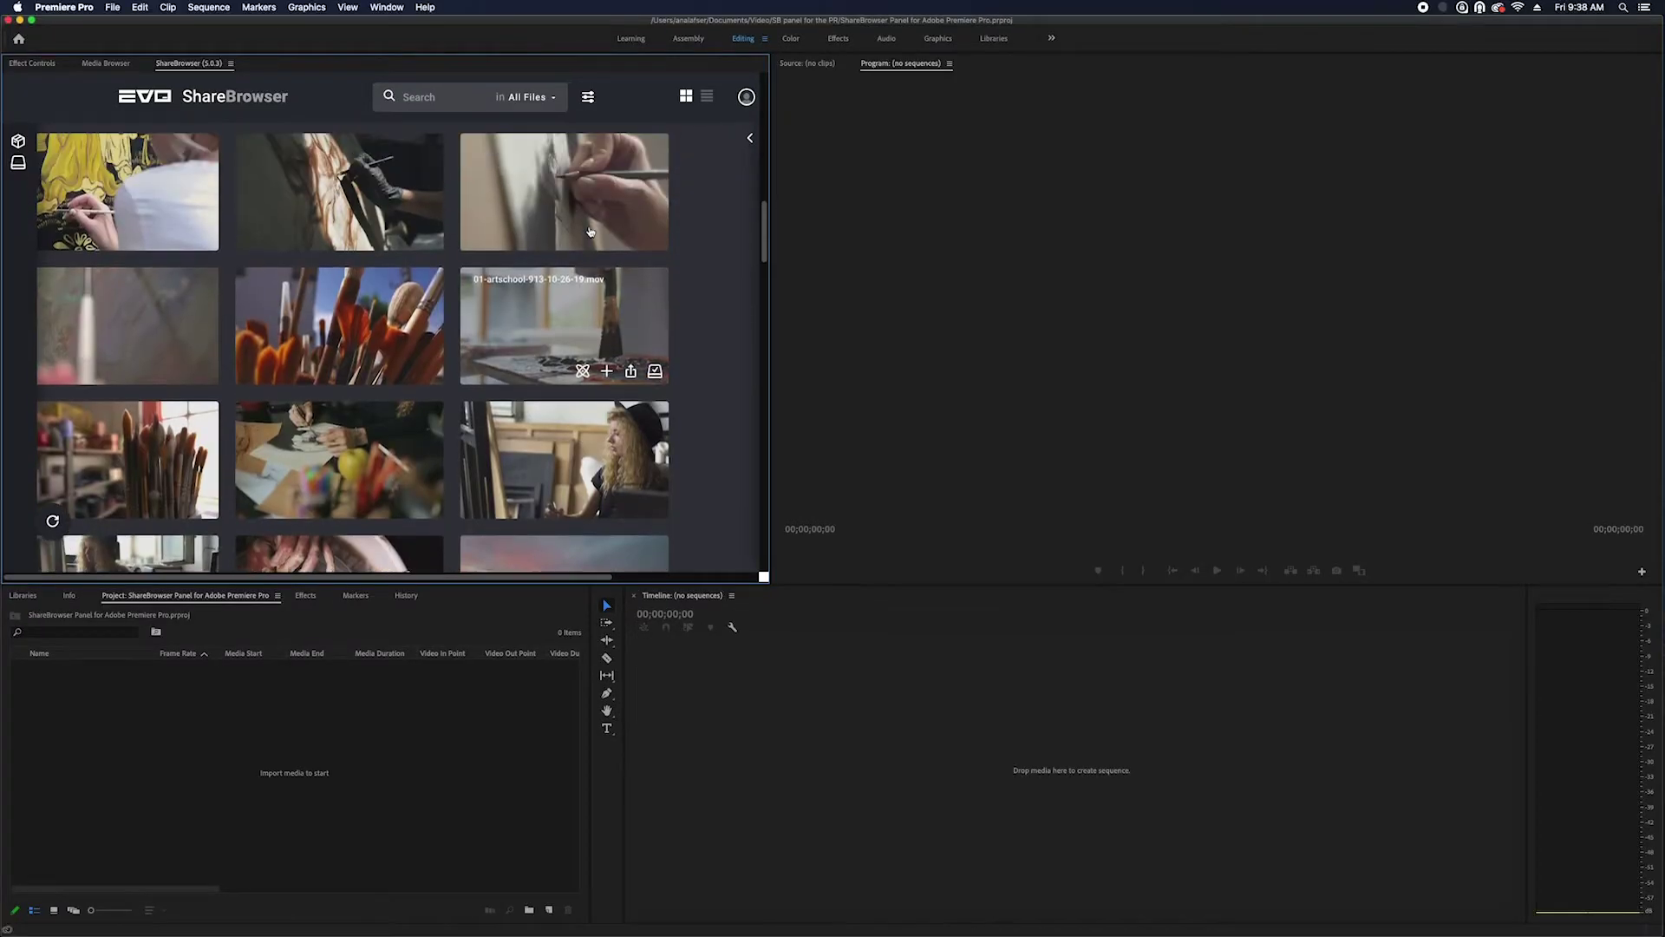
pyautogui.moveTo(590, 233)
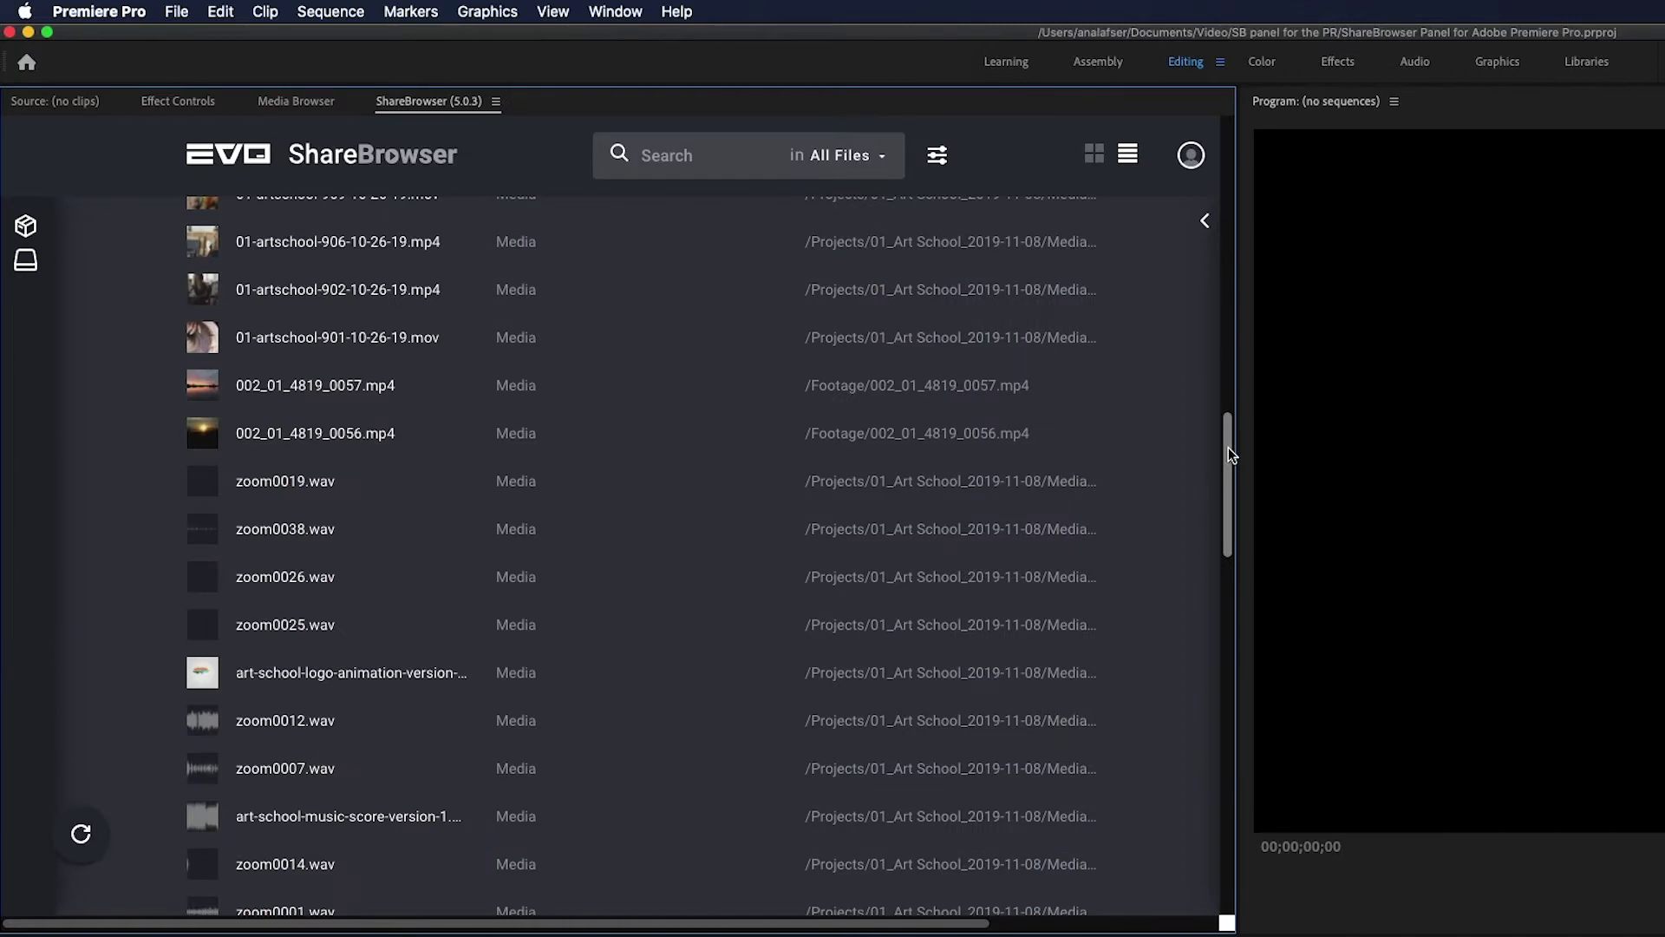
# - Mount the media volume holding Art School clip 01-artschool-916-10-26-19.mov
pyautogui.moveTo(1228, 447); pyautogui.dragTo(1234, 136)
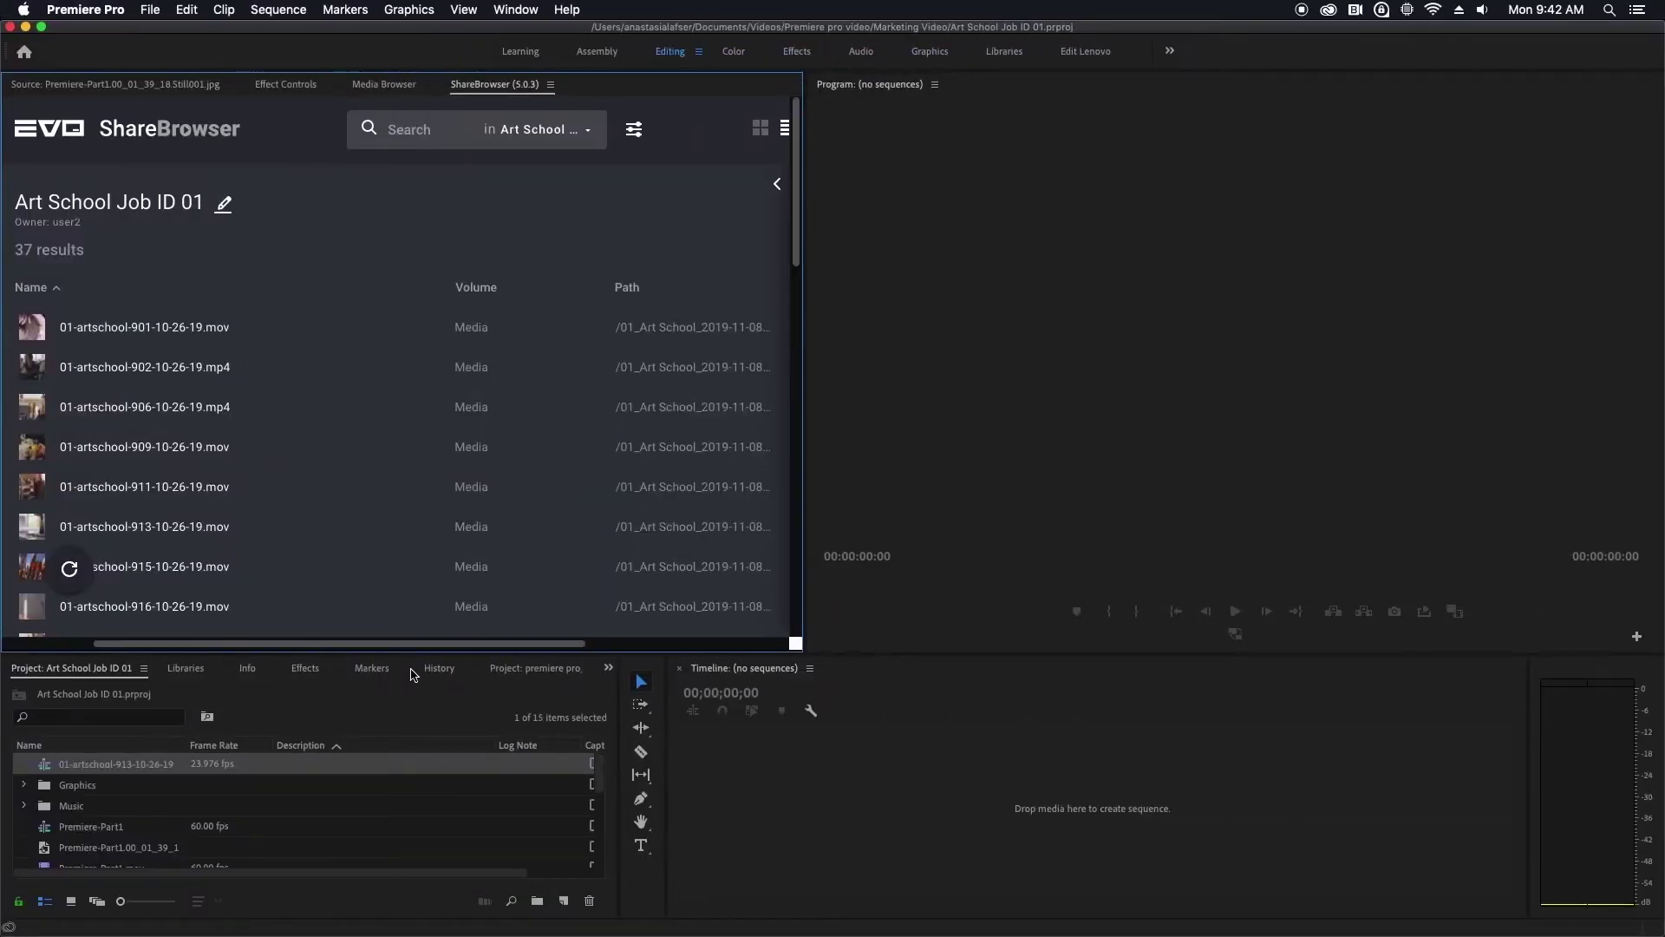
pyautogui.moveTo(421, 612)
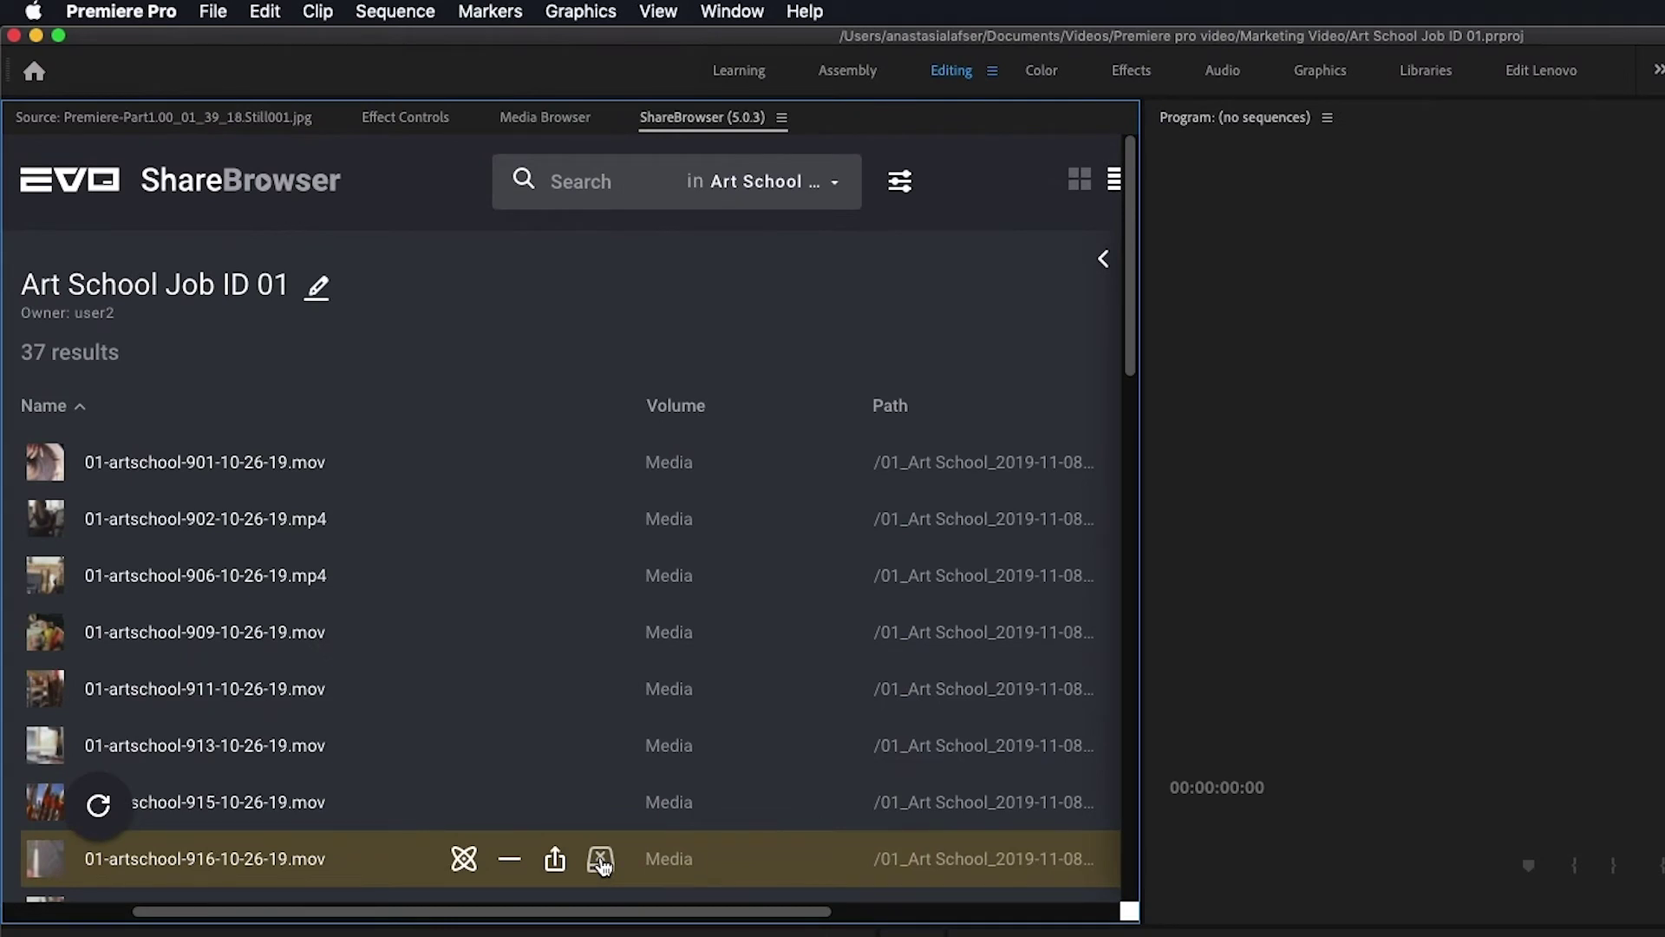
pyautogui.click(600, 860)
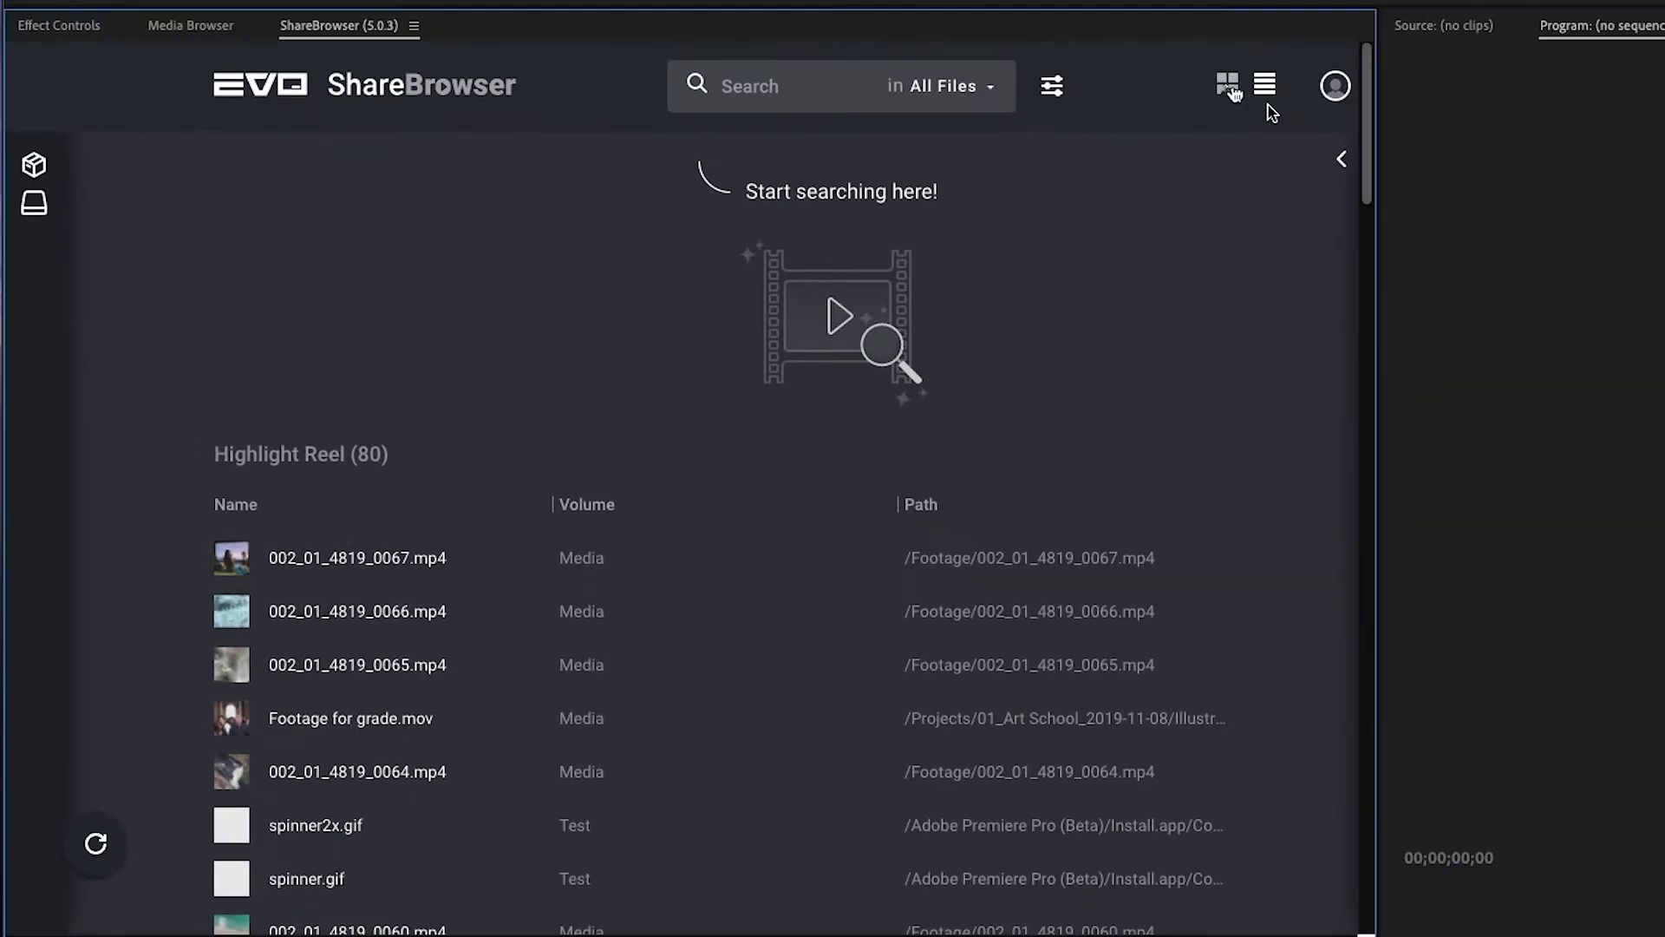
# - Show Highlight Reel as thumbnails and preview the ocean waves clip
pyautogui.click(1227, 85)
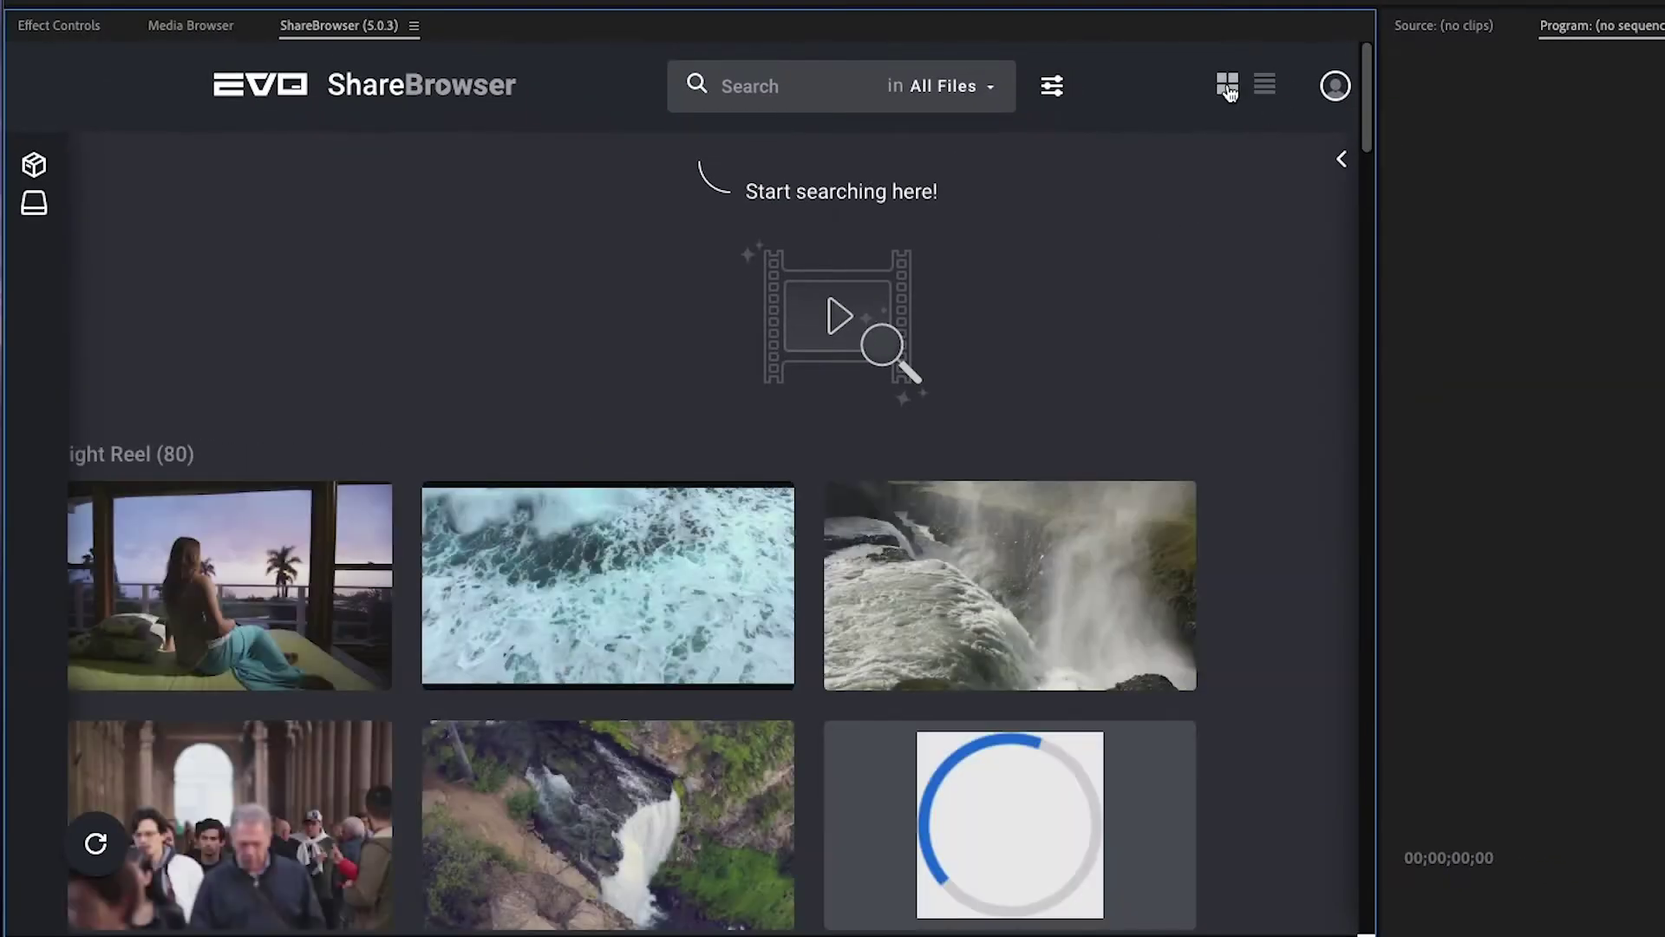
pyautogui.click(615, 552)
pyautogui.click(1341, 159)
pyautogui.click(1141, 297)
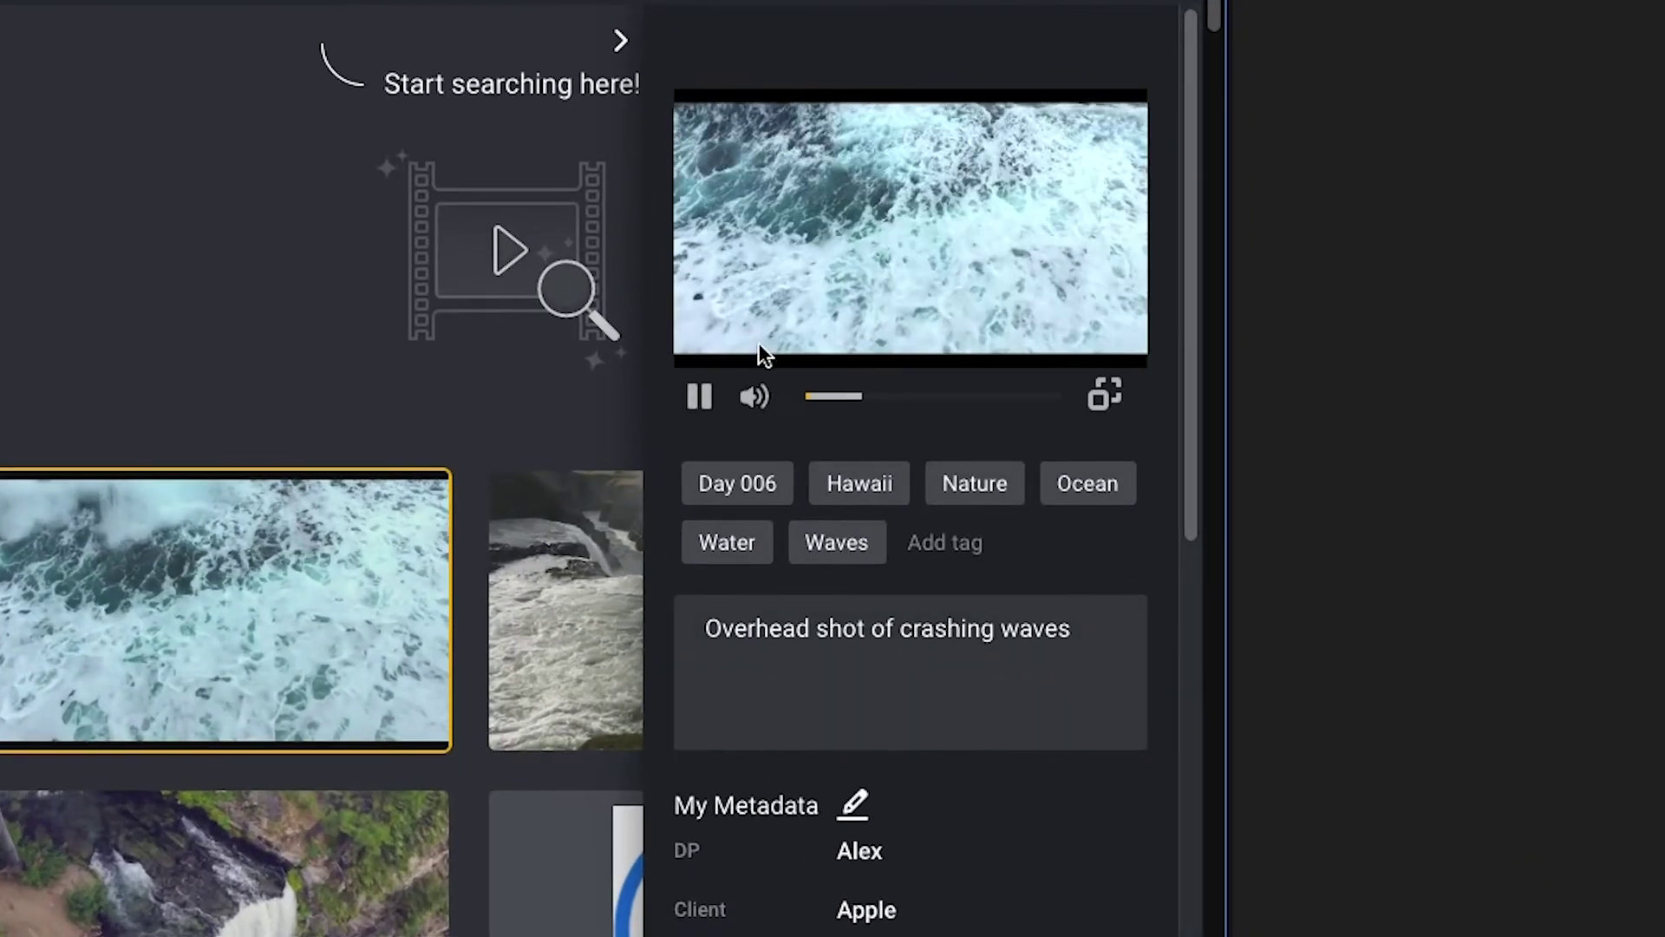
pyautogui.click(699, 401)
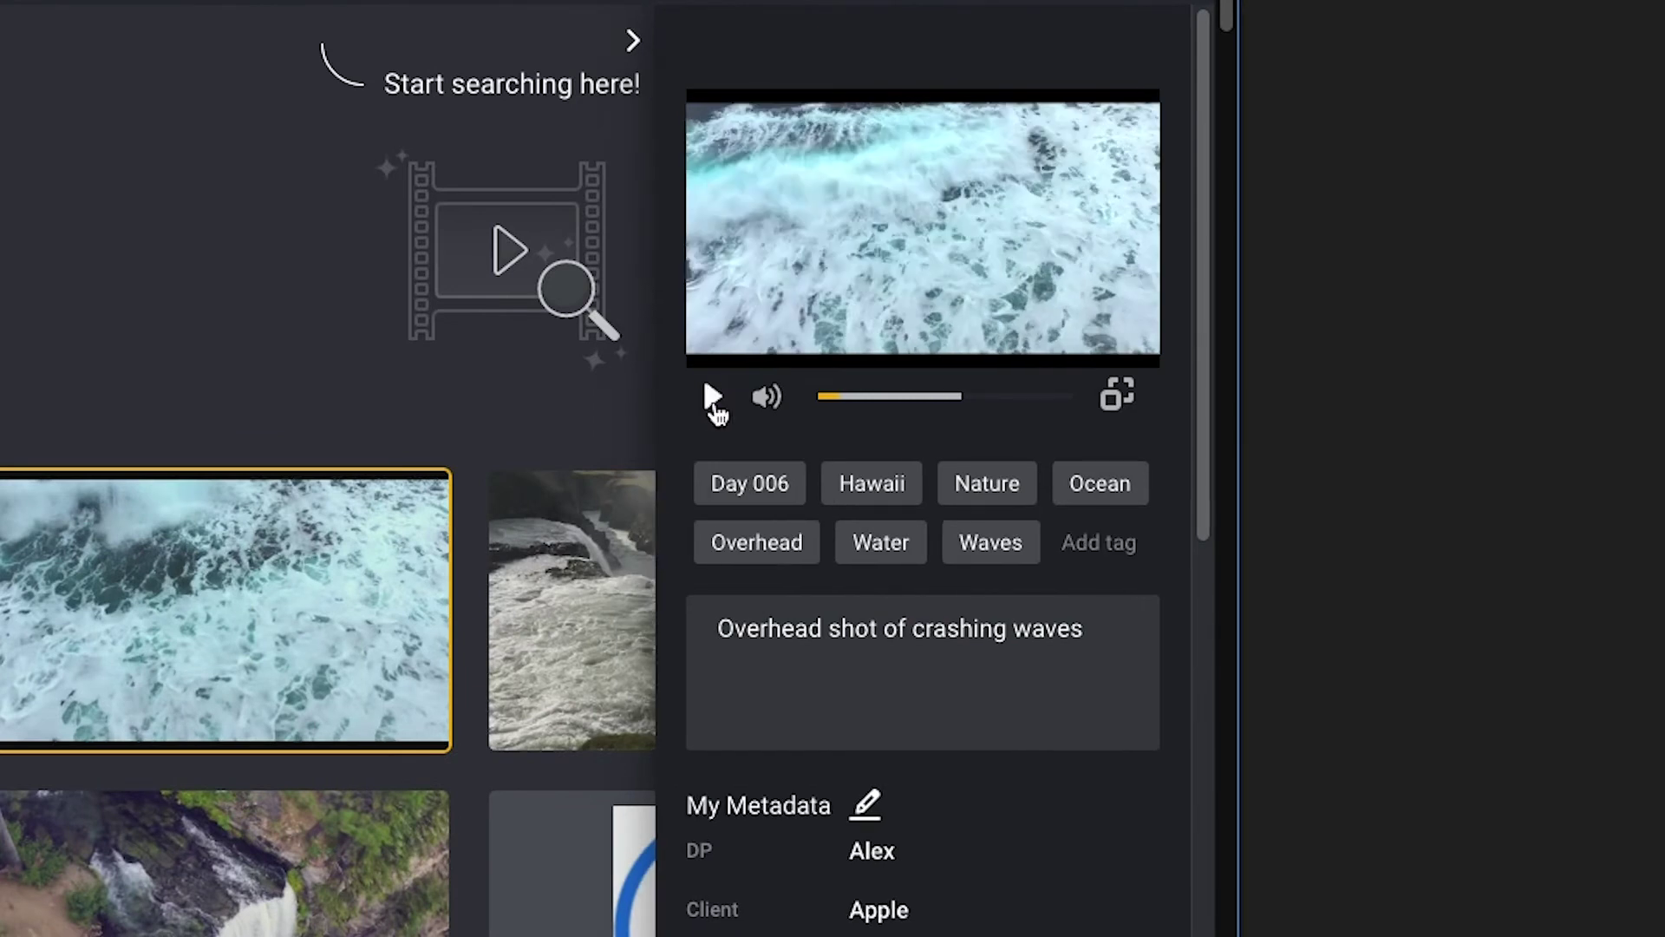
pyautogui.click(713, 401)
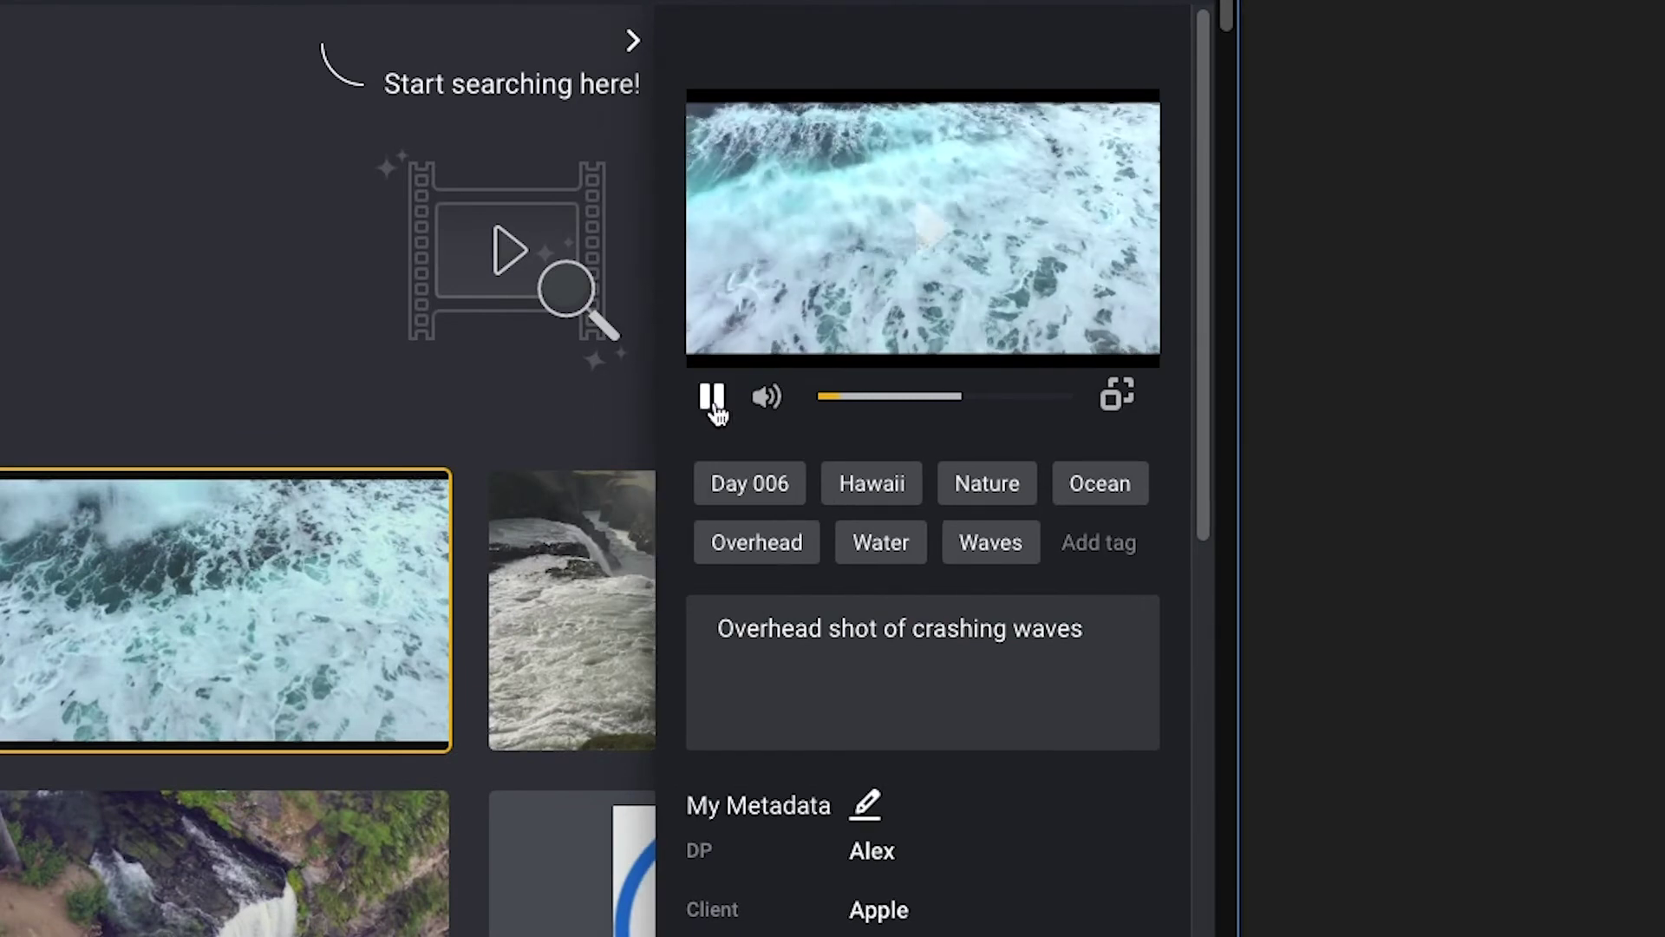
pyautogui.click(713, 401)
# - Tag the crashing-waves clip Overhead and open its custom metadata for editing
pyautogui.moveTo(1205, 342); pyautogui.dragTo(1202, 857)
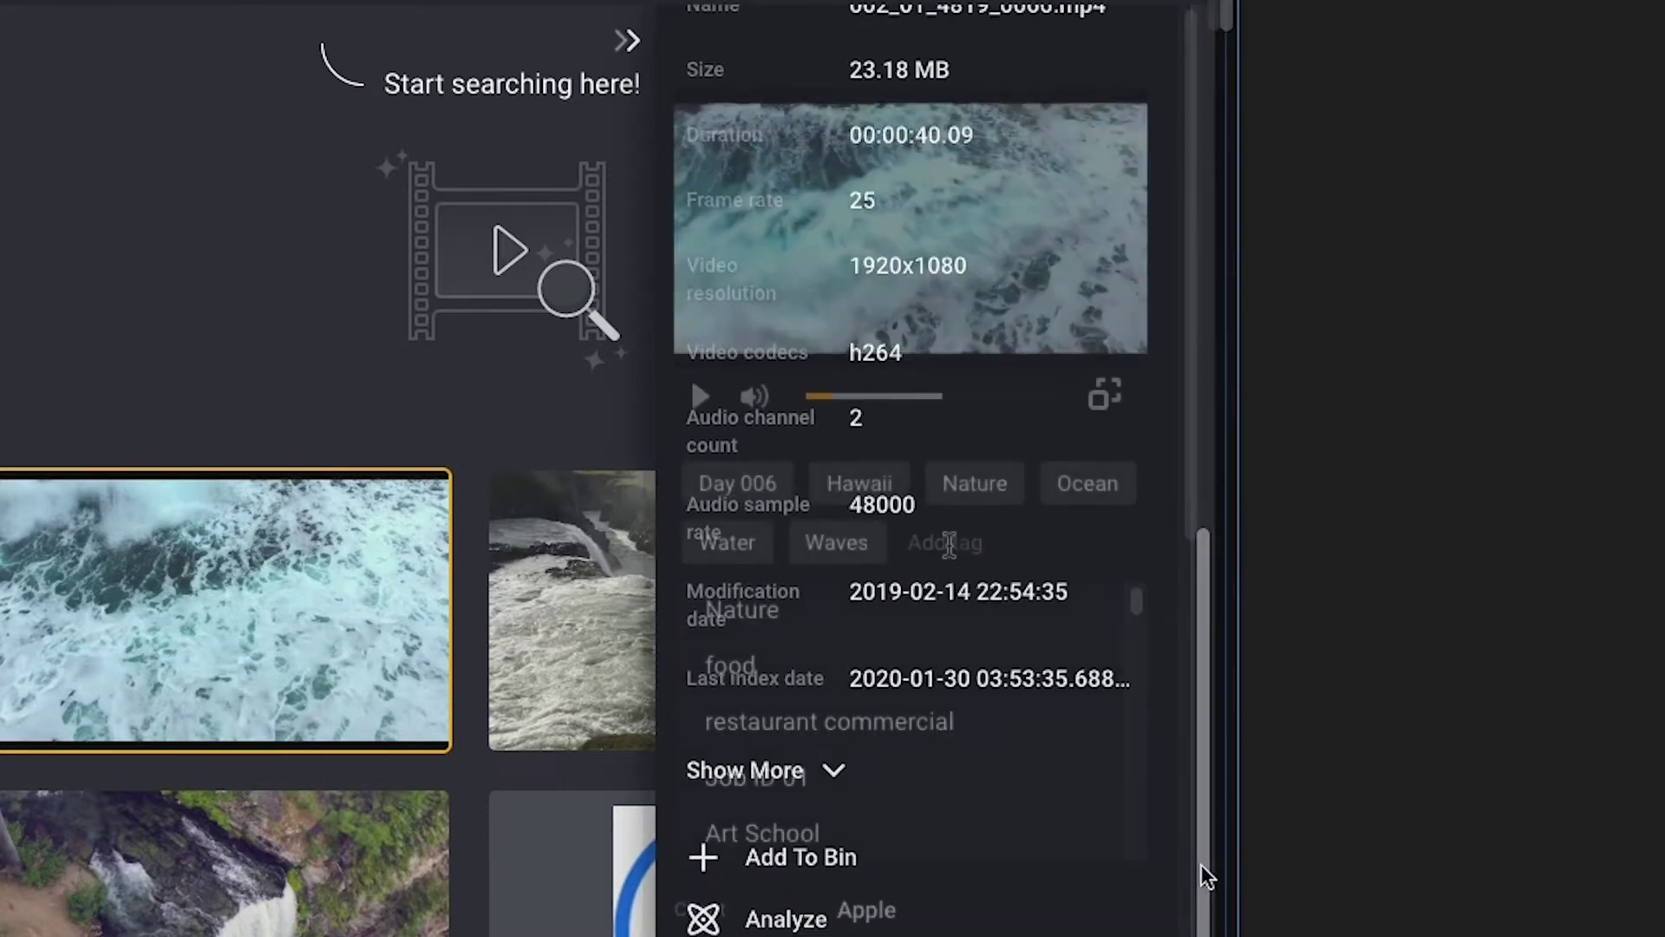
pyautogui.write('Overhea')
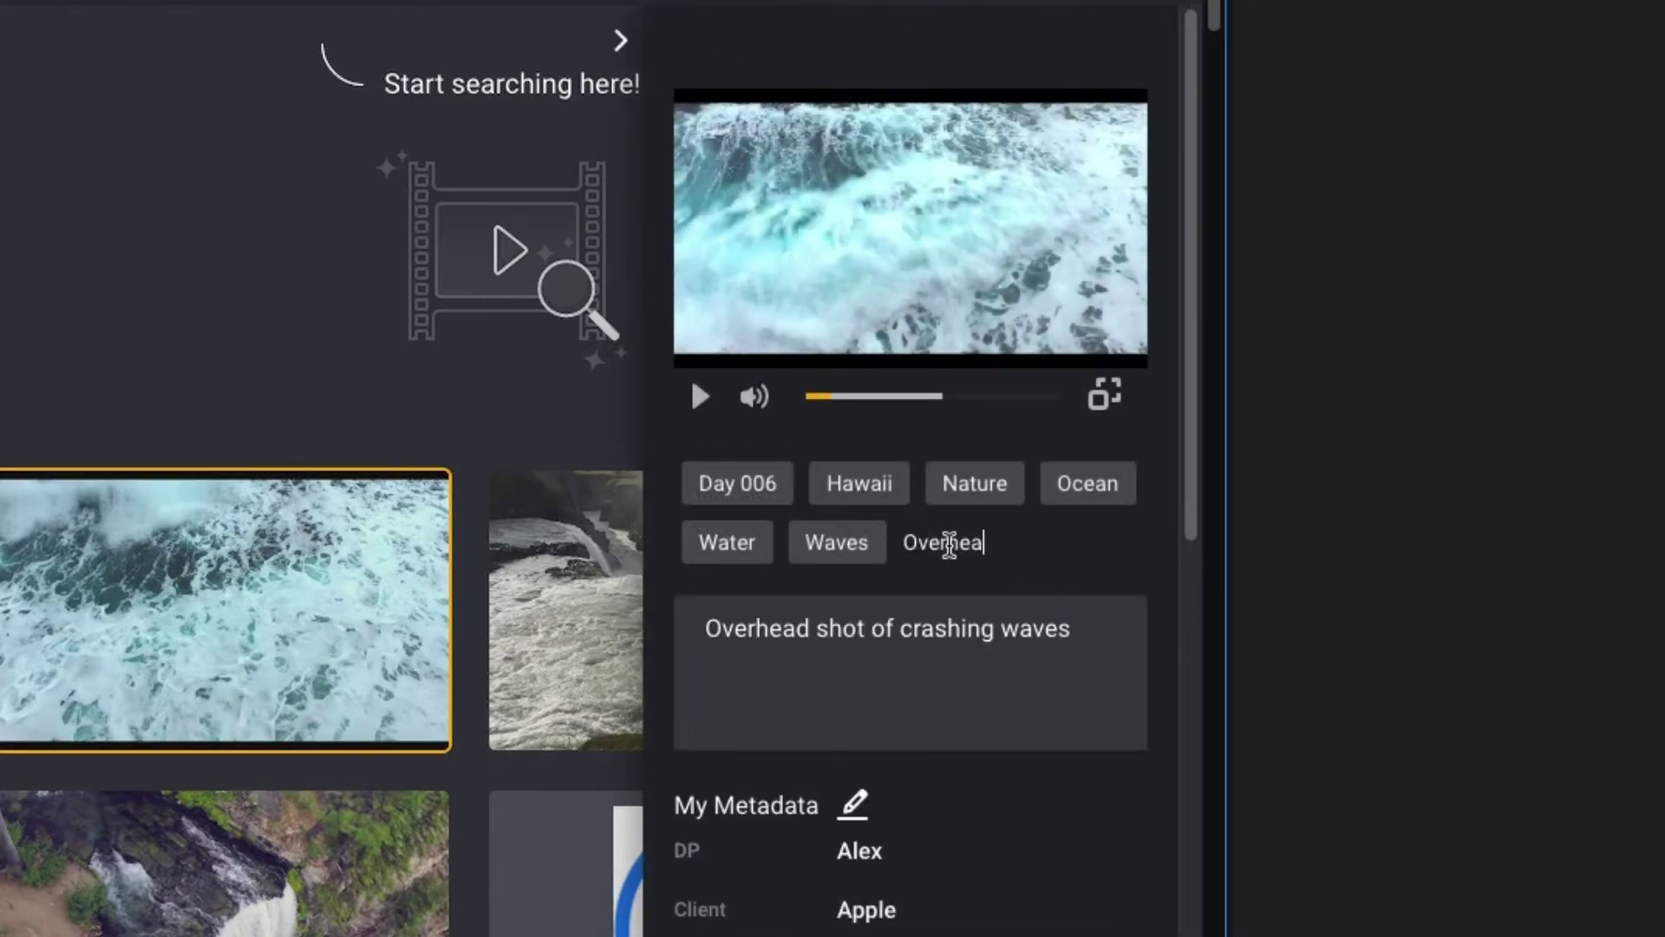
pyautogui.write('d')
pyautogui.press('Return')
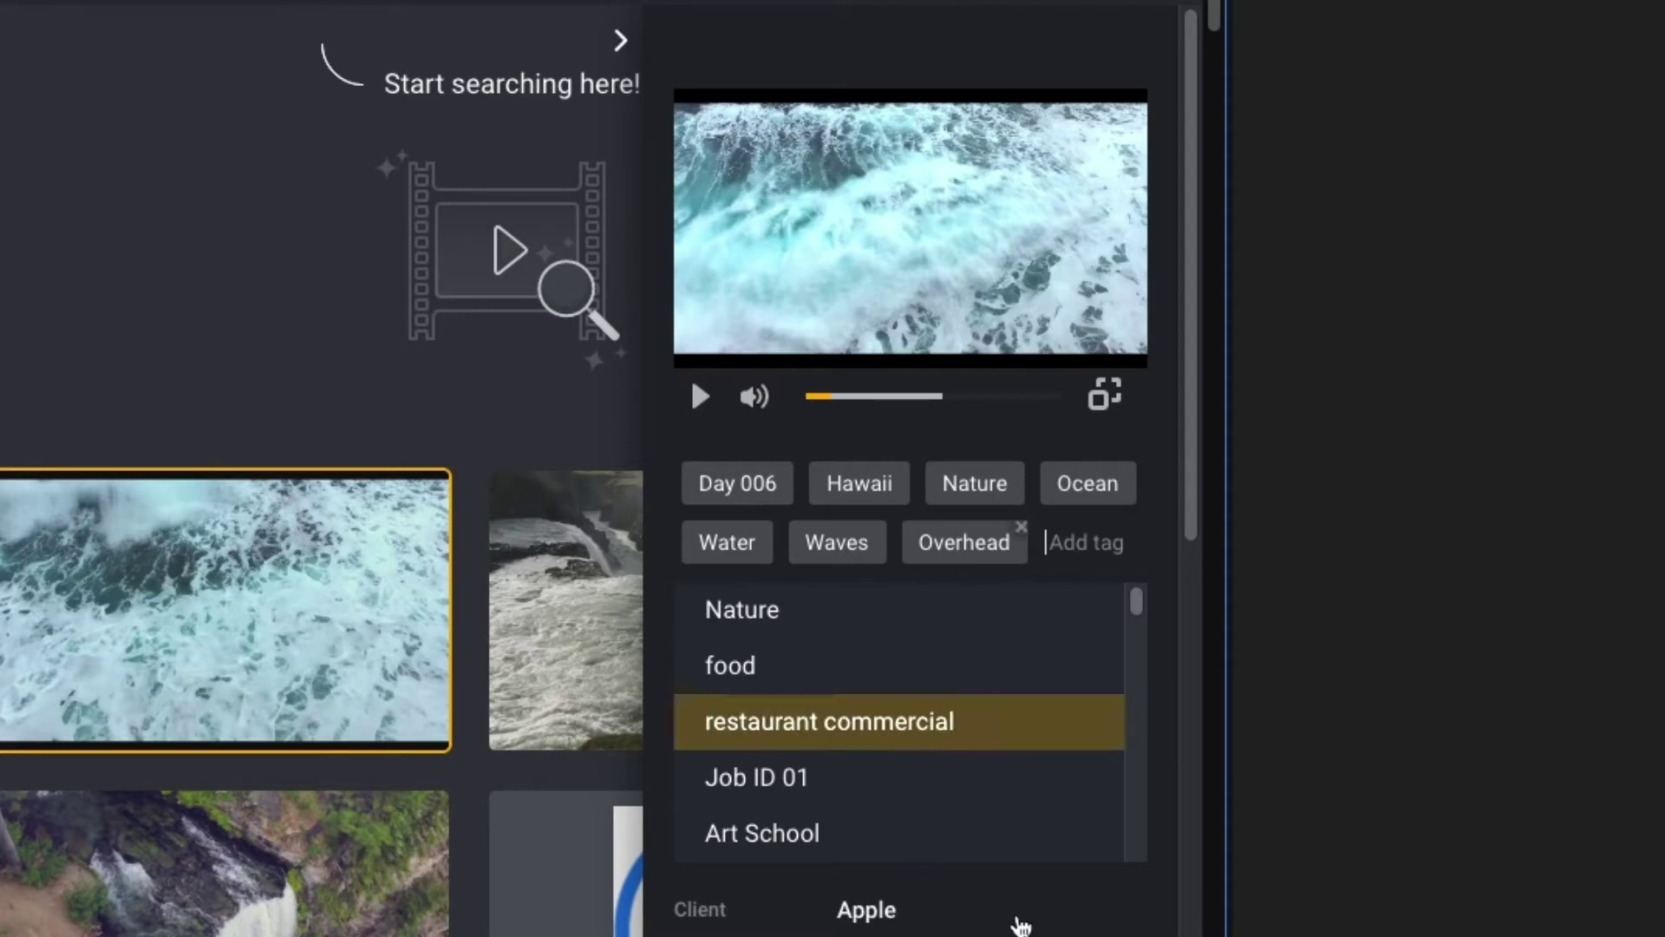
pyautogui.click(1026, 914)
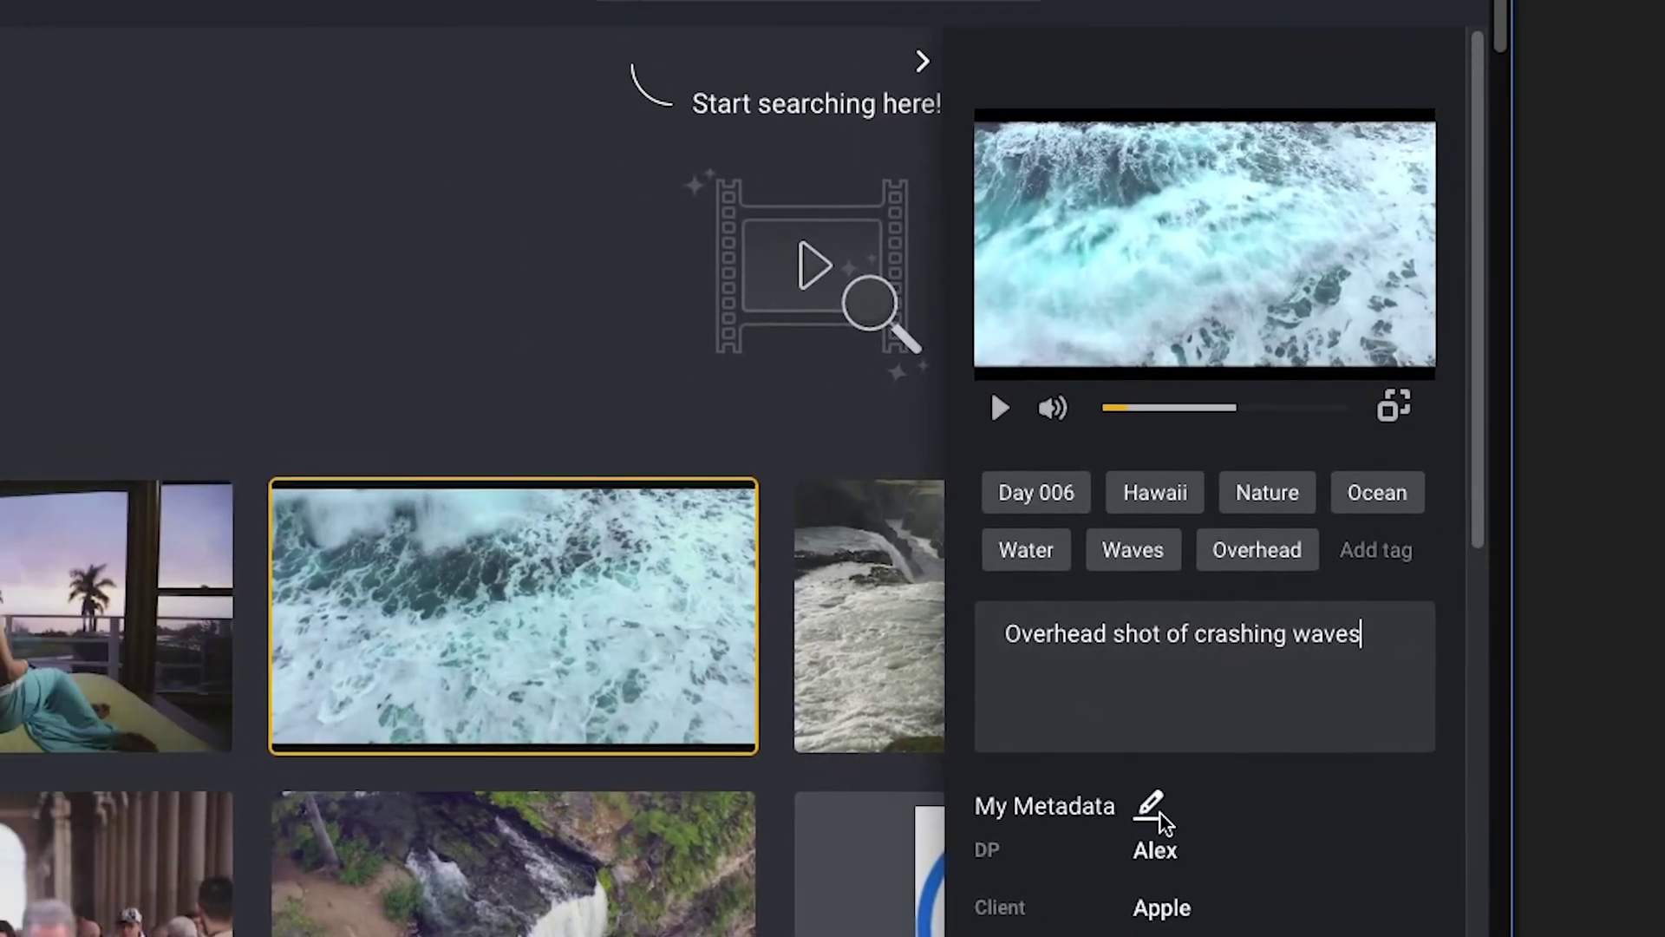
pyautogui.click(853, 803)
# - Keep the DP and Client (Apple) values and enter 'Literally anything' under Anything Else
pyautogui.click(1237, 375)
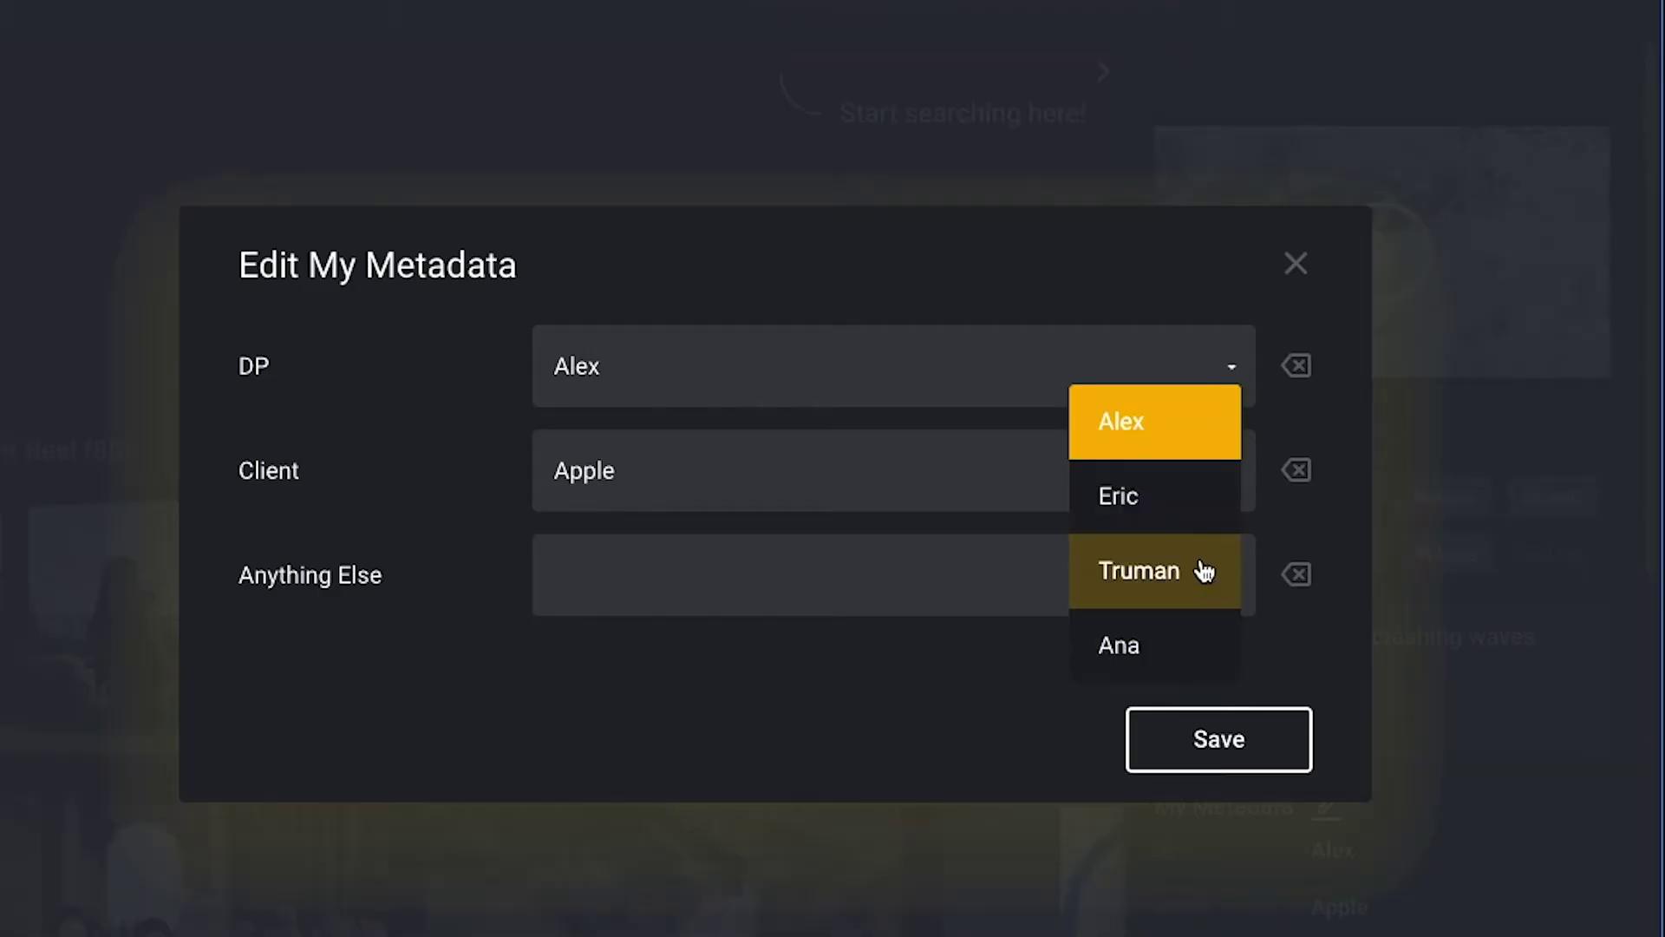
pyautogui.click(1198, 446)
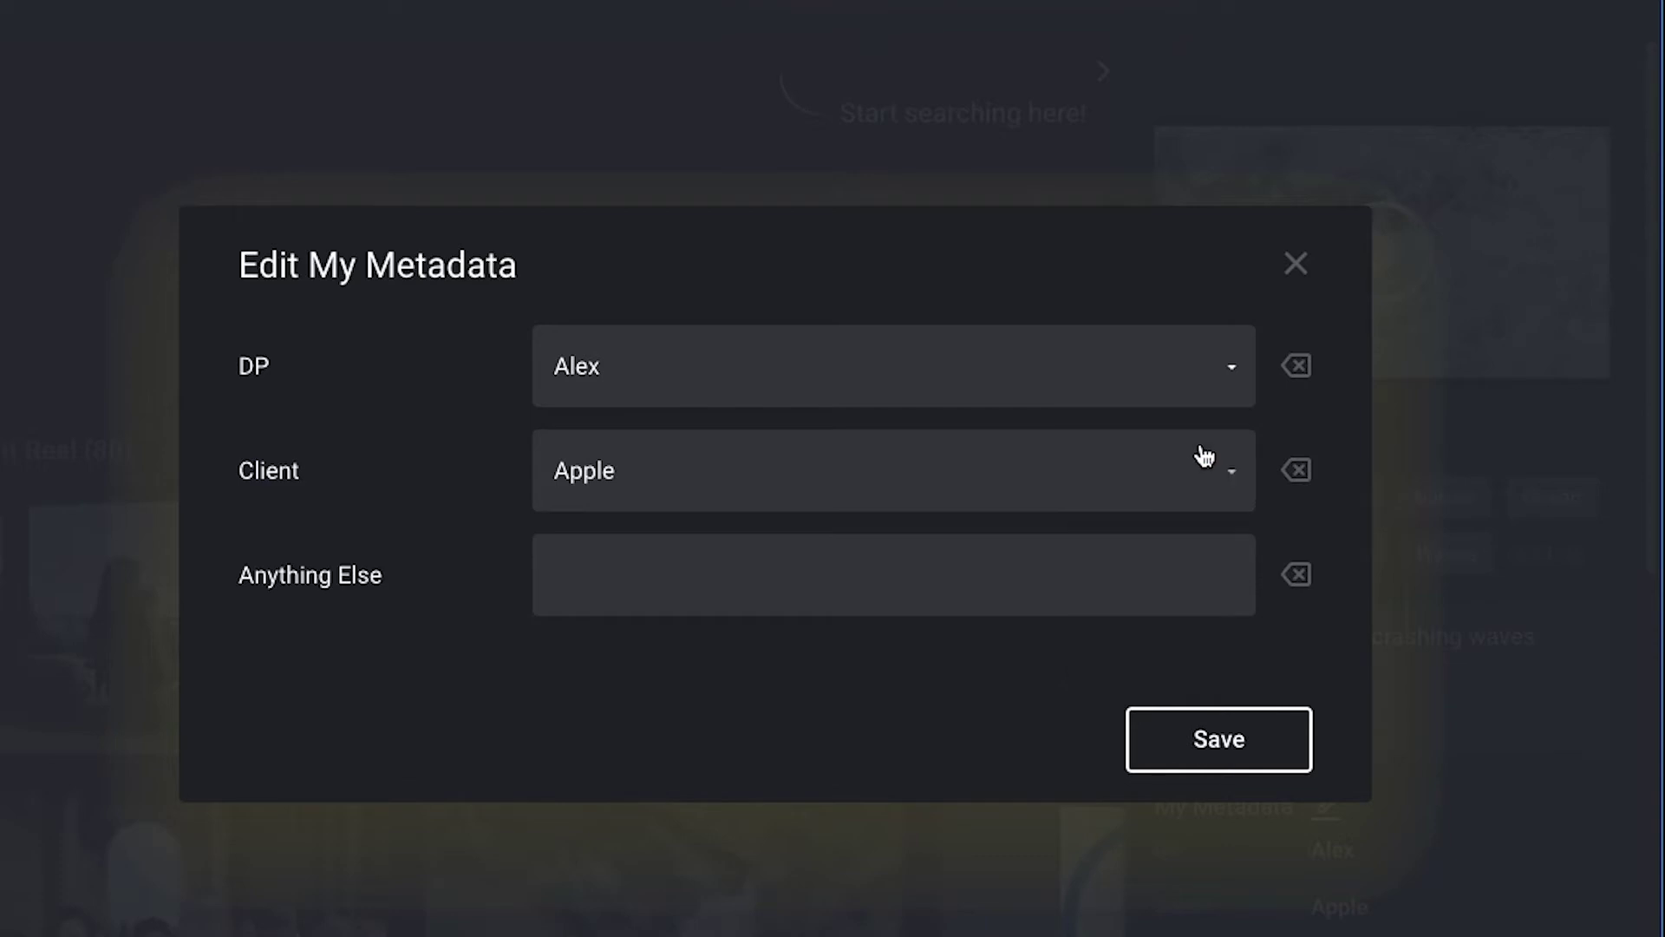
pyautogui.click(1235, 480)
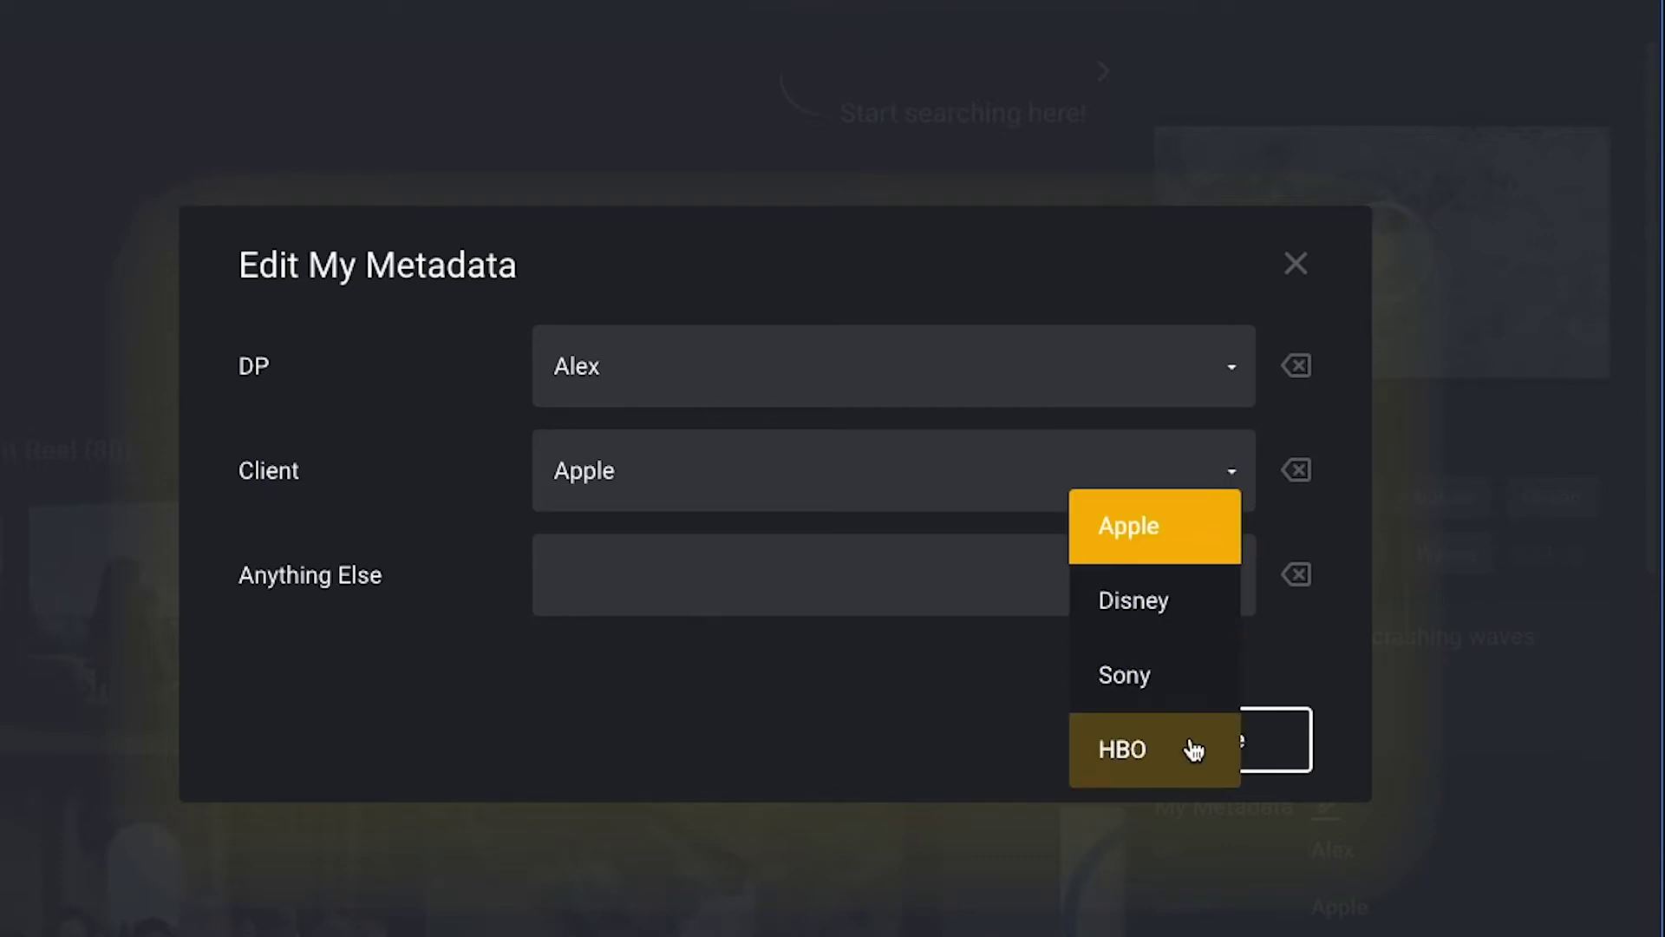
pyautogui.click(1173, 545)
pyautogui.click(946, 570)
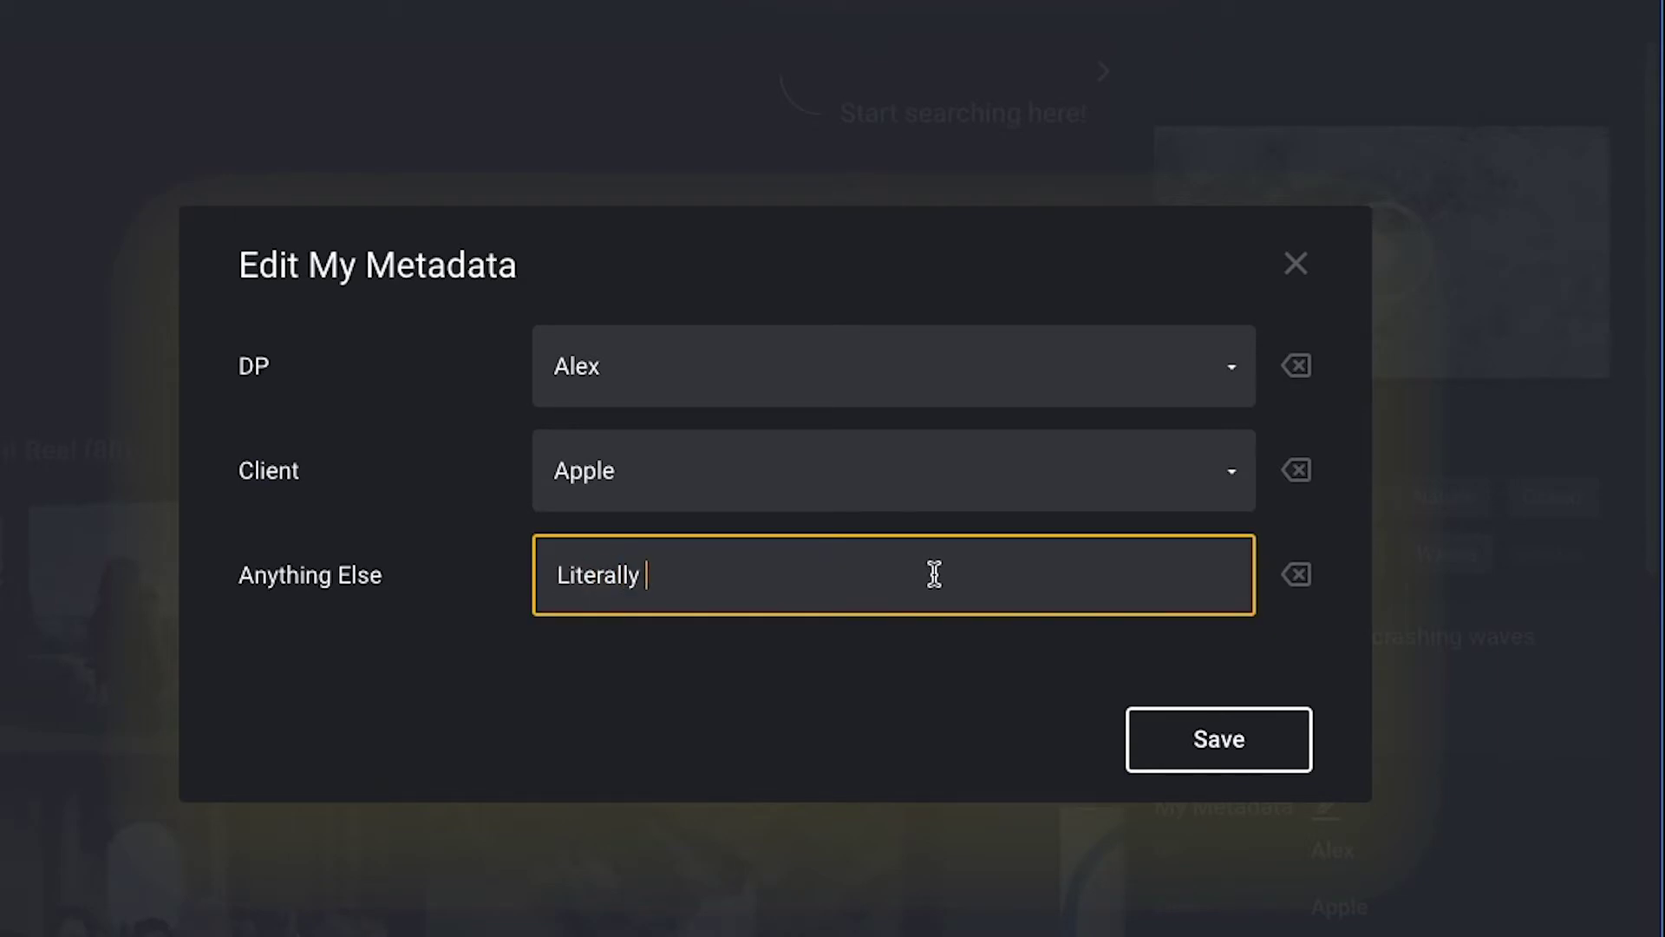
pyautogui.write('Literally anything')
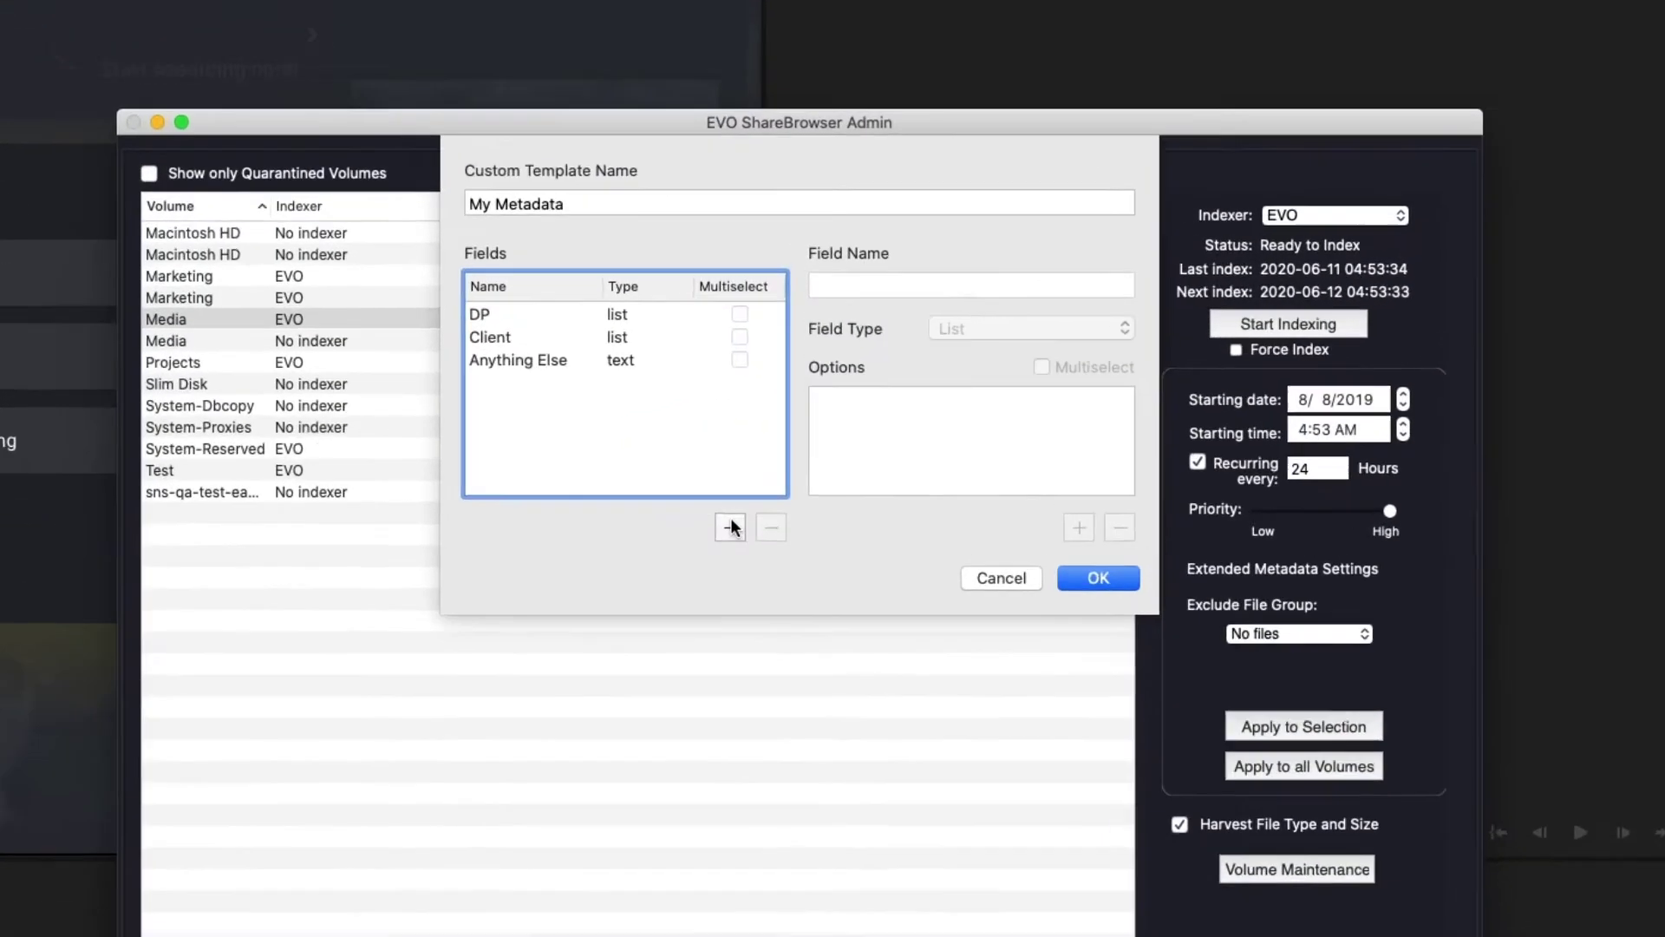
# - Add a List-type Editor field to My Metadata with one option entered and a second started
pyautogui.click(758, 405)
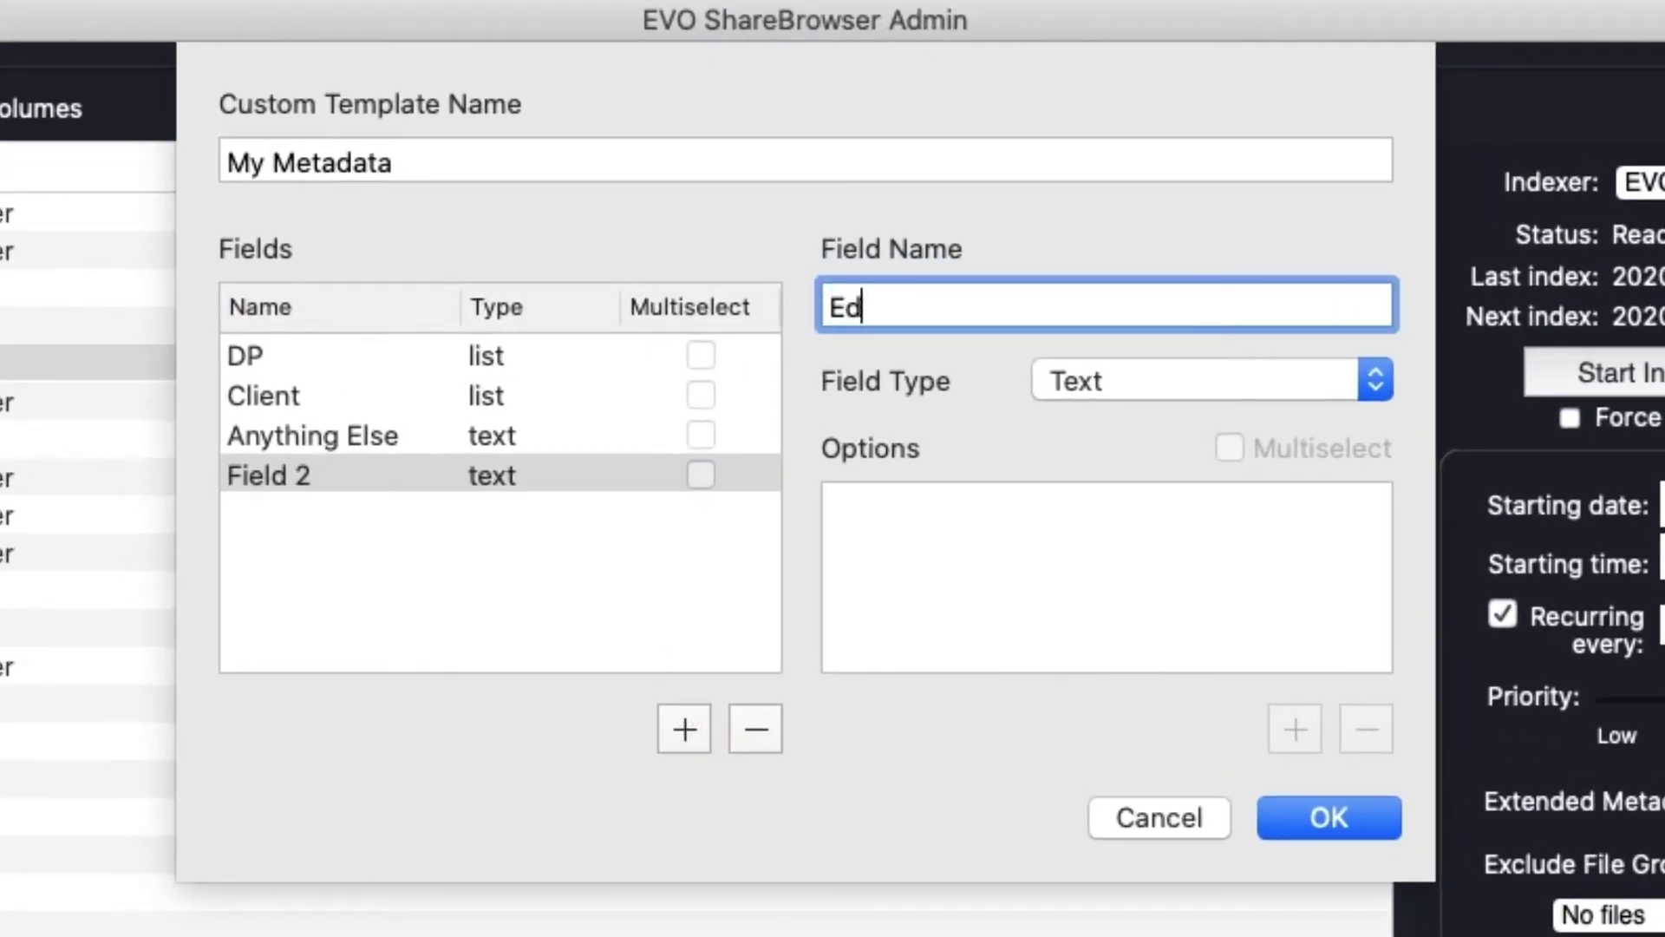
pyautogui.write('Editor')
pyautogui.click(1269, 379)
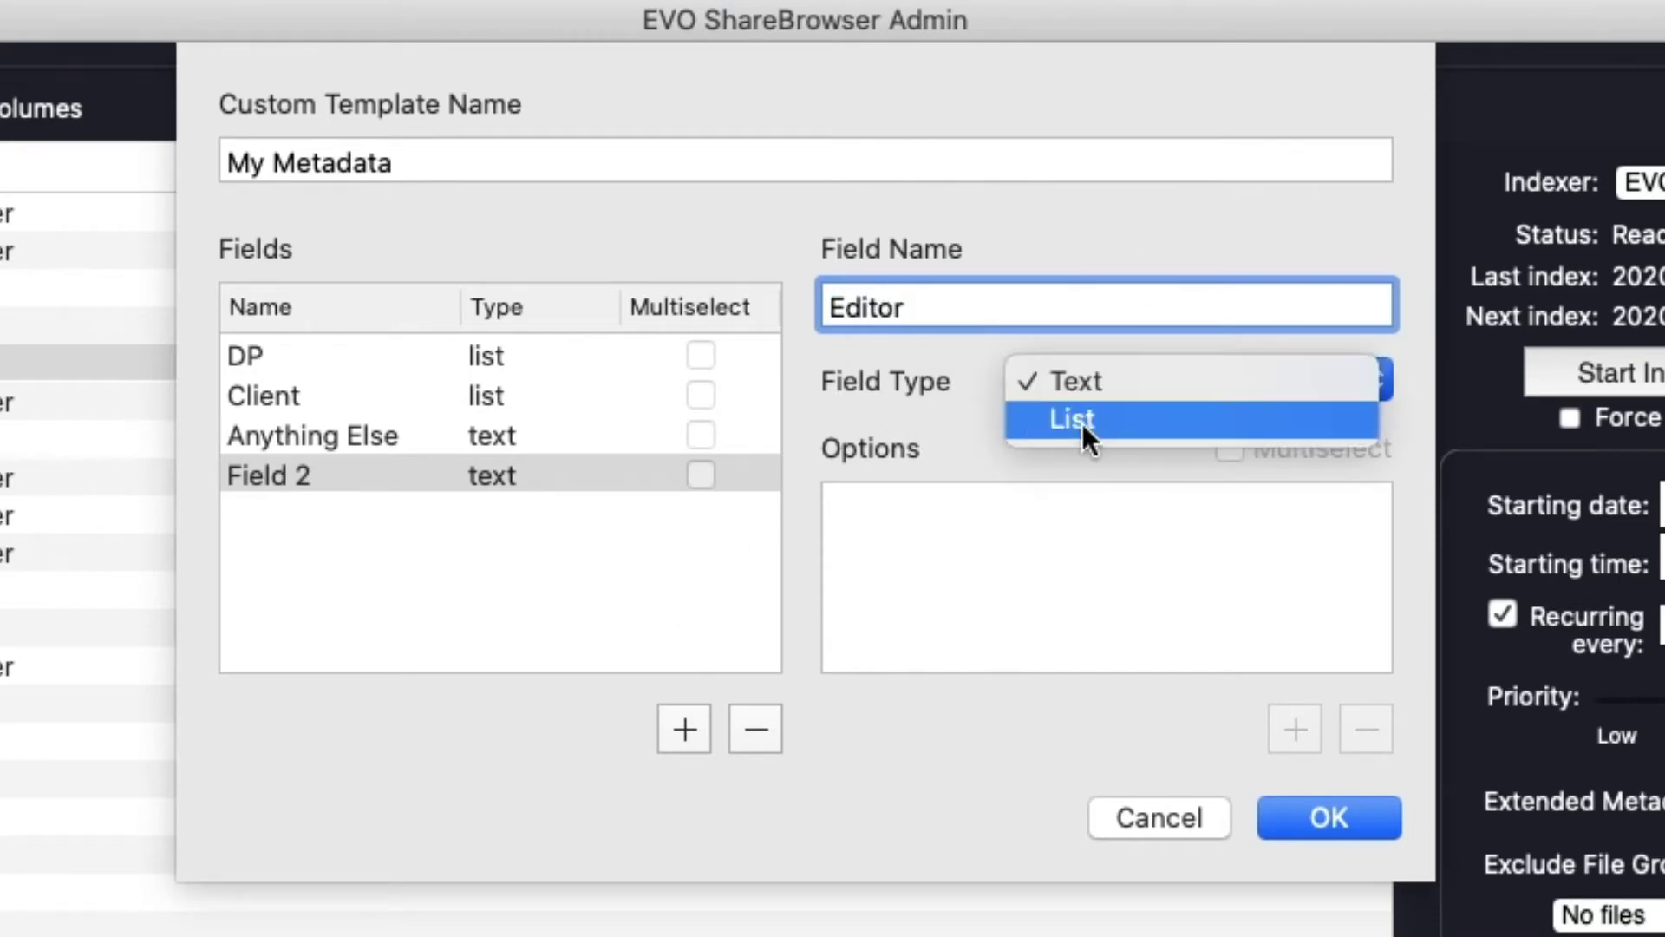
pyautogui.click(1054, 425)
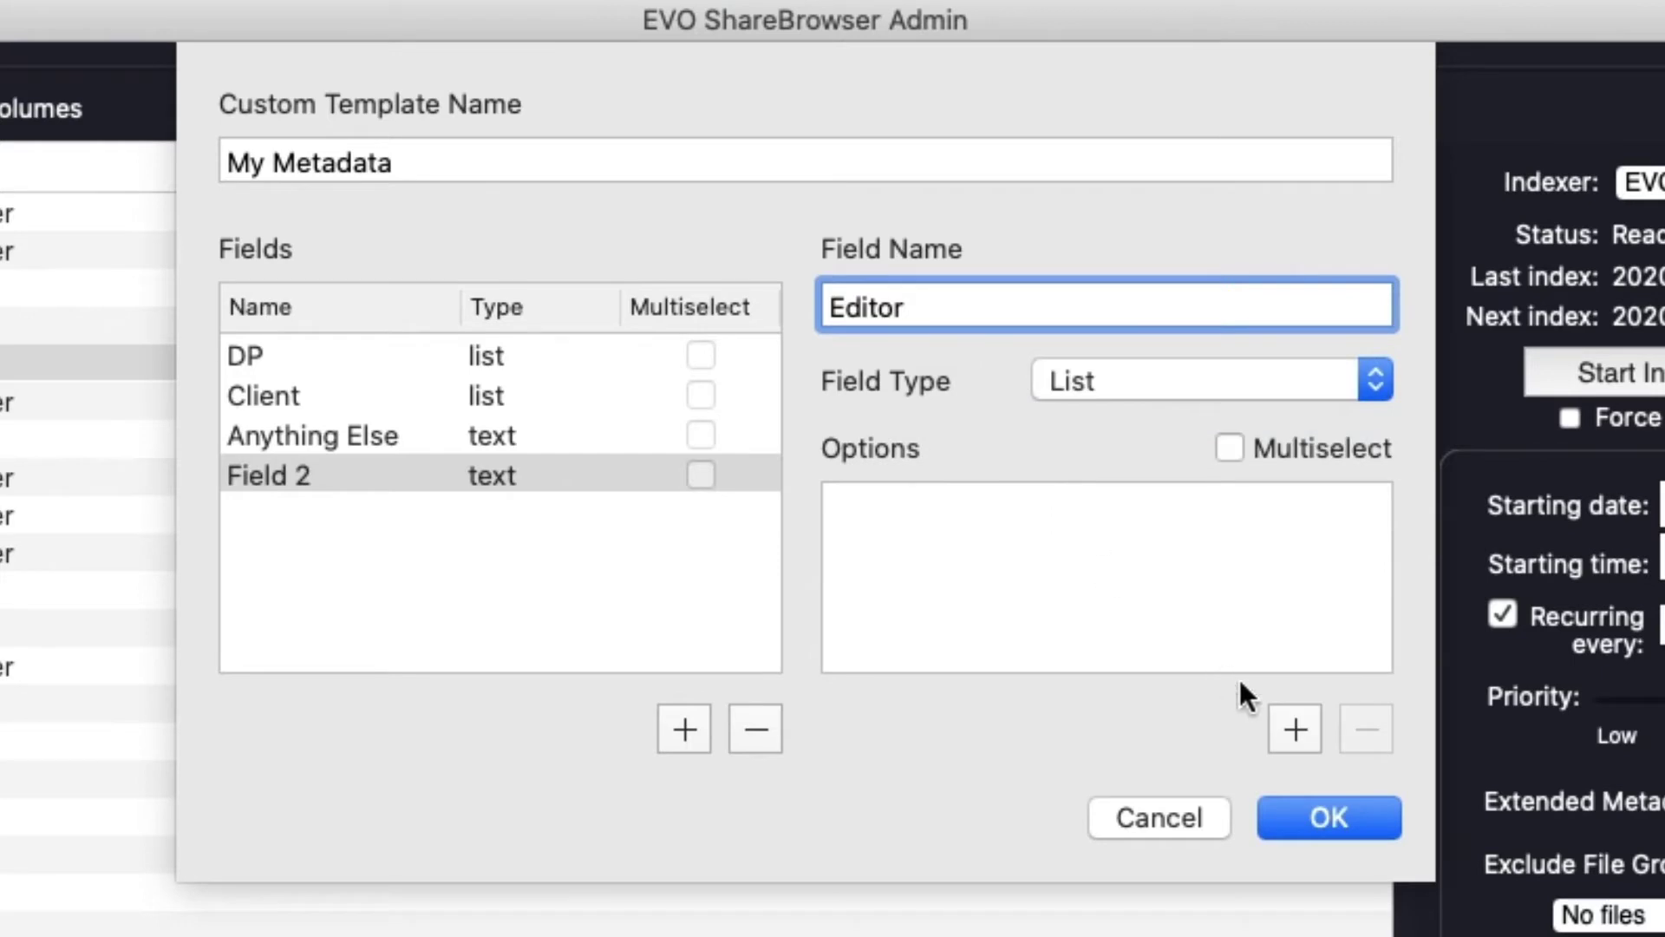
pyautogui.click(1282, 724)
pyautogui.write('Truman')
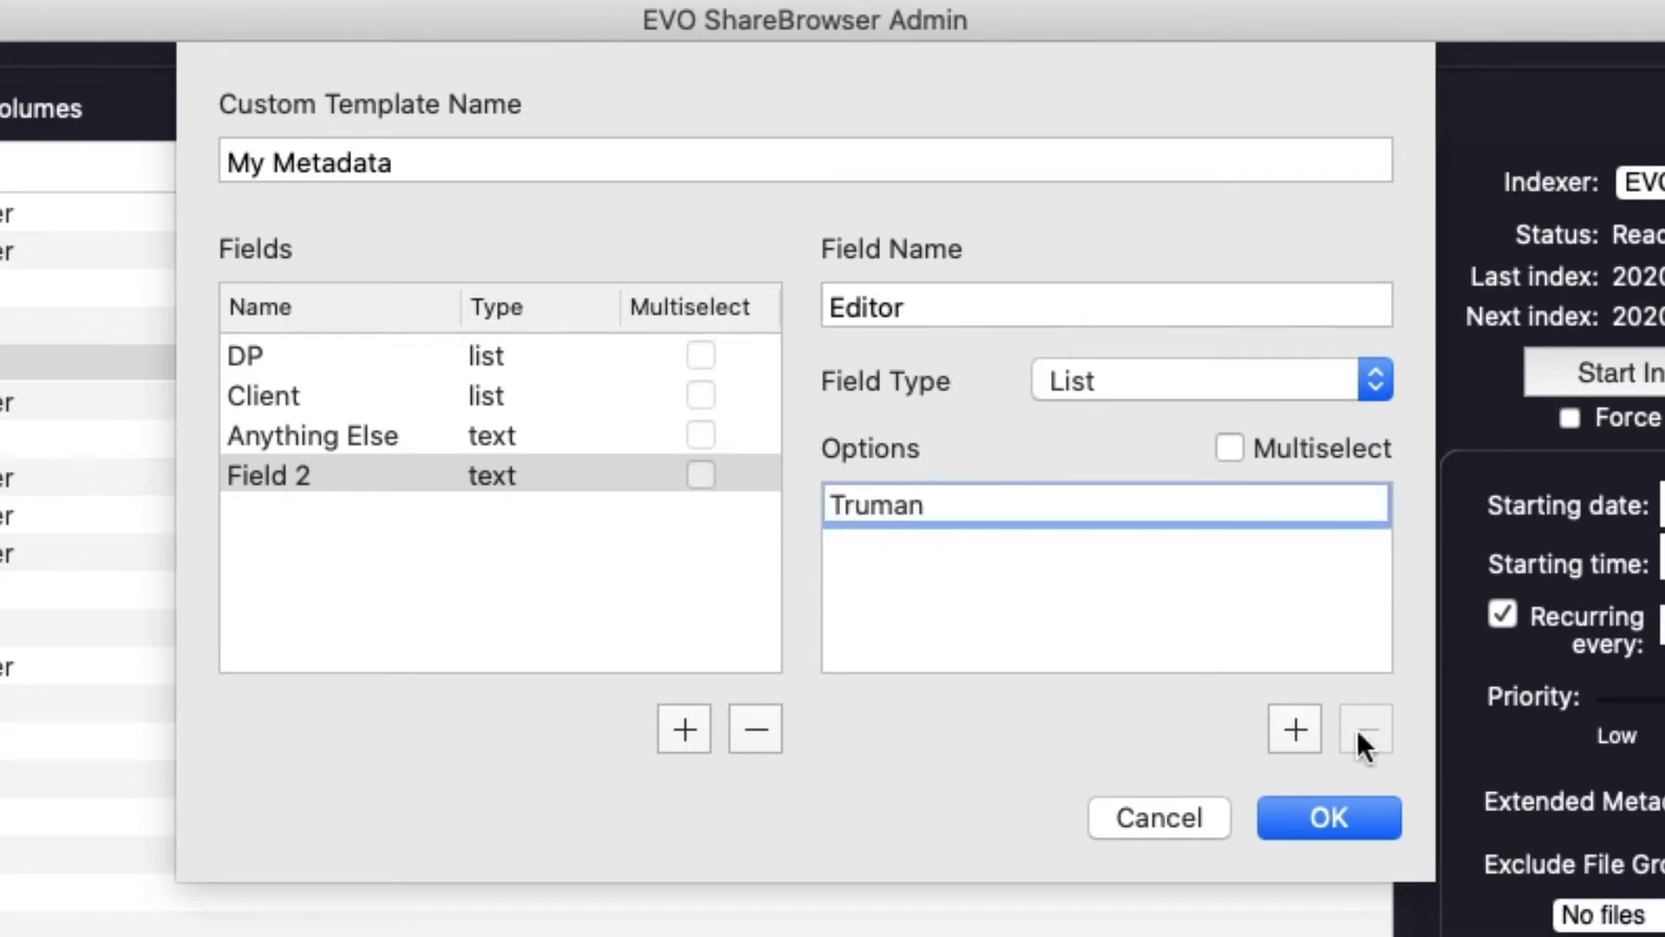
pyautogui.click(1308, 732)
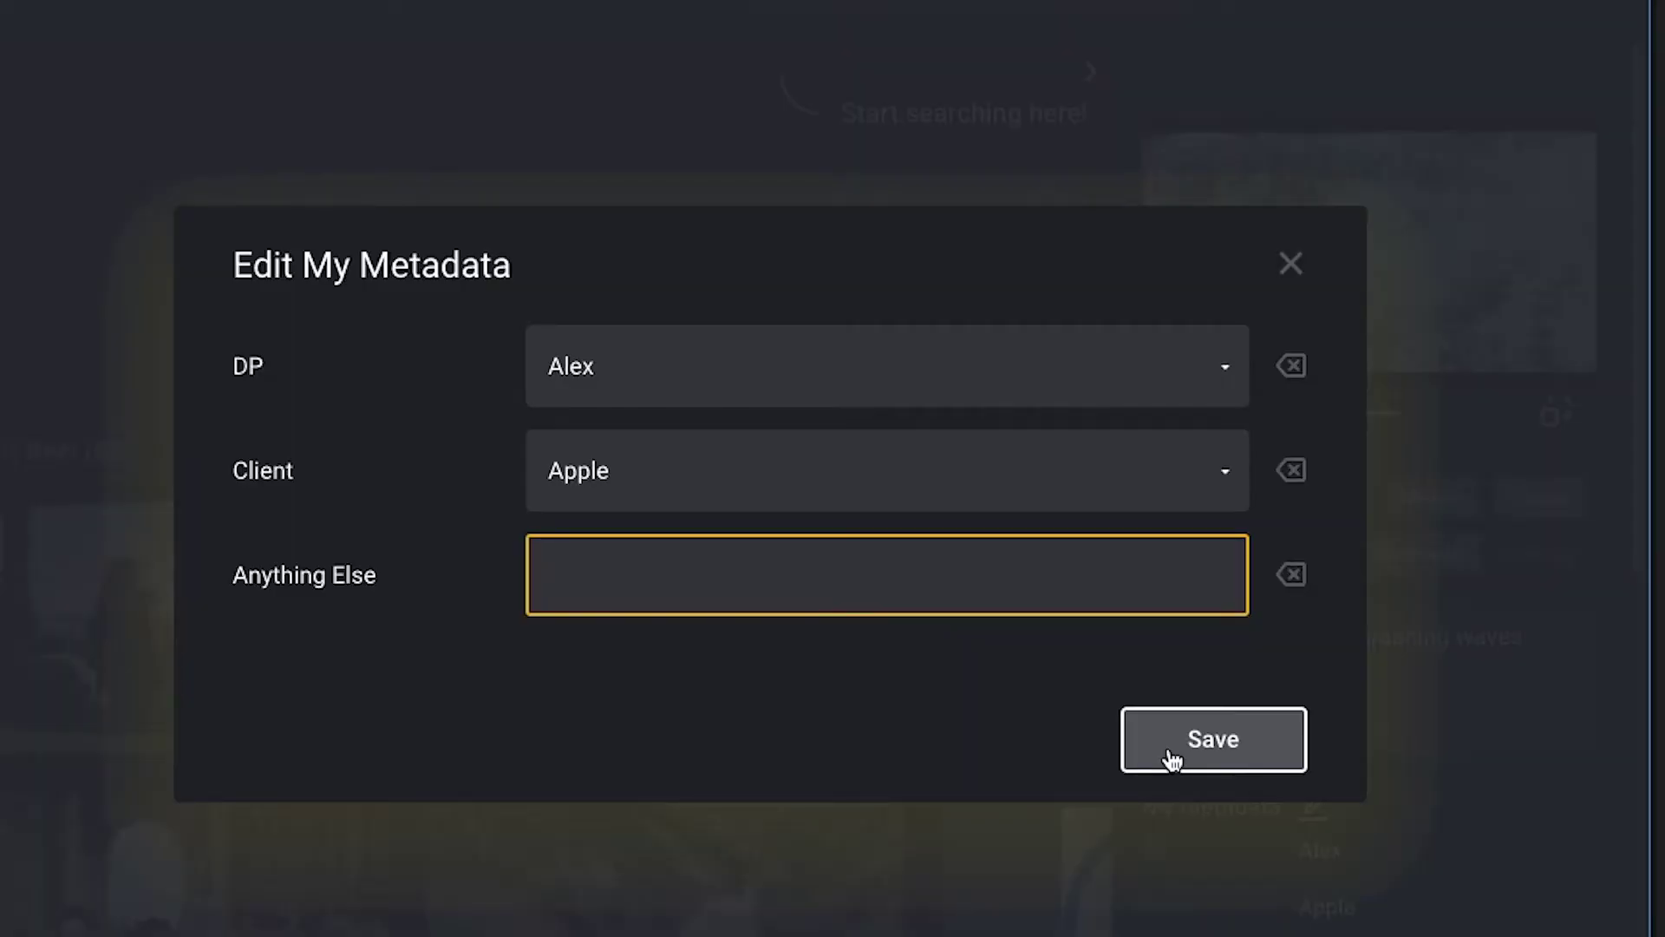
# - Save the custom metadata, then open advanced search and review the searchable fields
pyautogui.click(1170, 748)
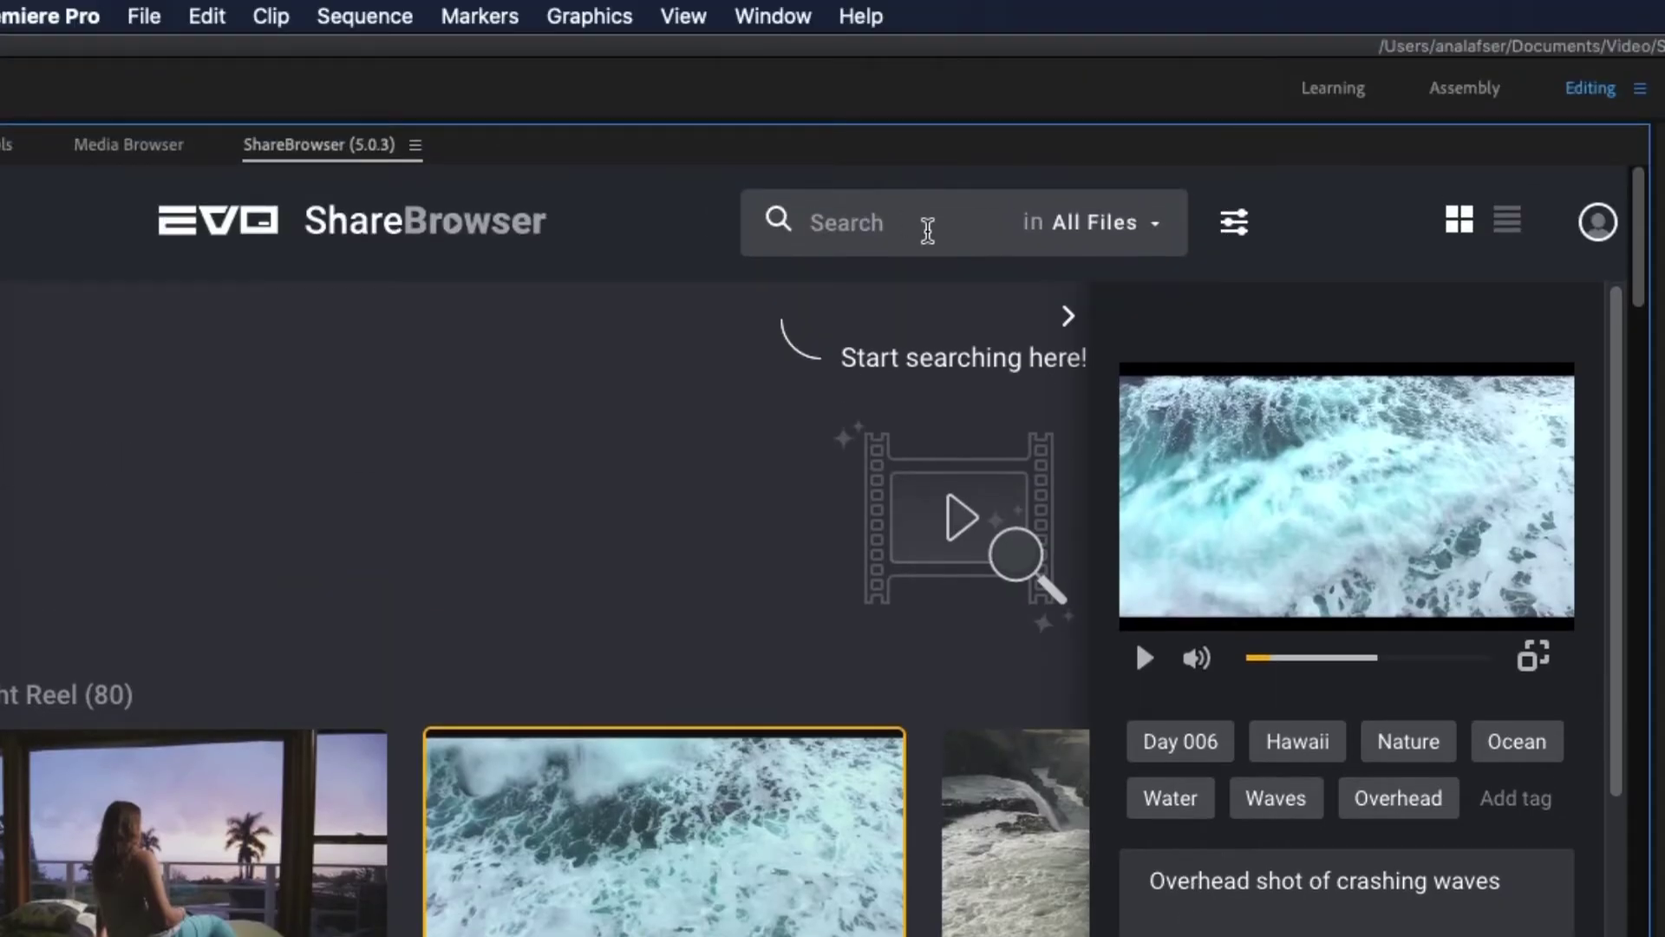
pyautogui.click(1068, 316)
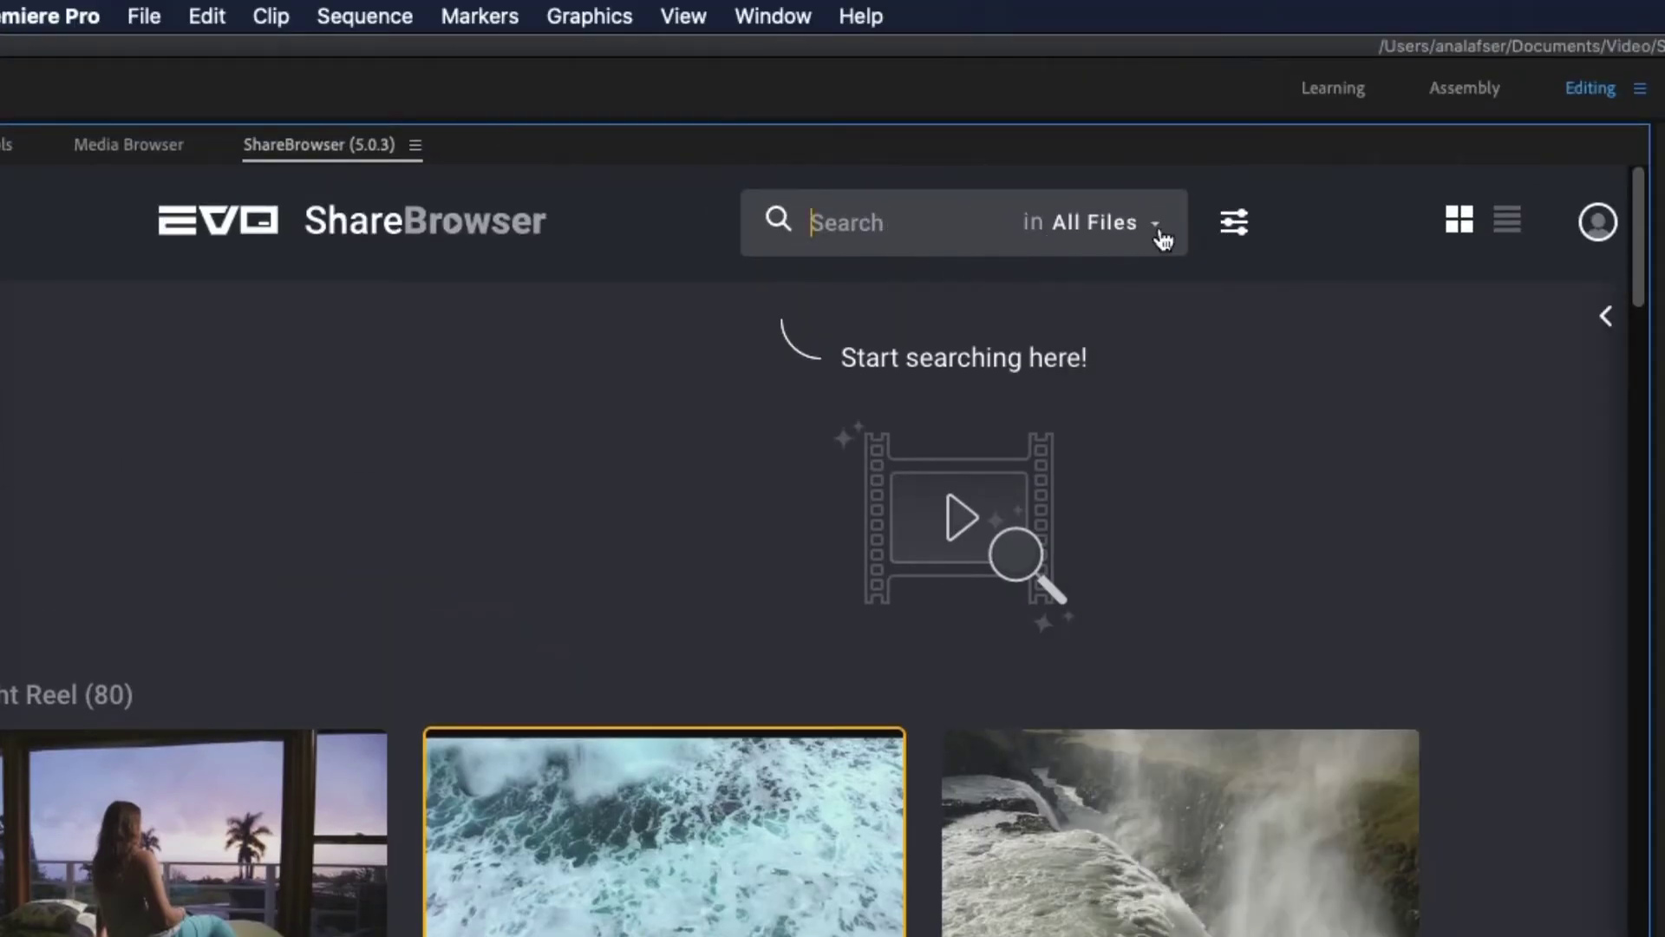
pyautogui.click(1232, 228)
pyautogui.click(462, 394)
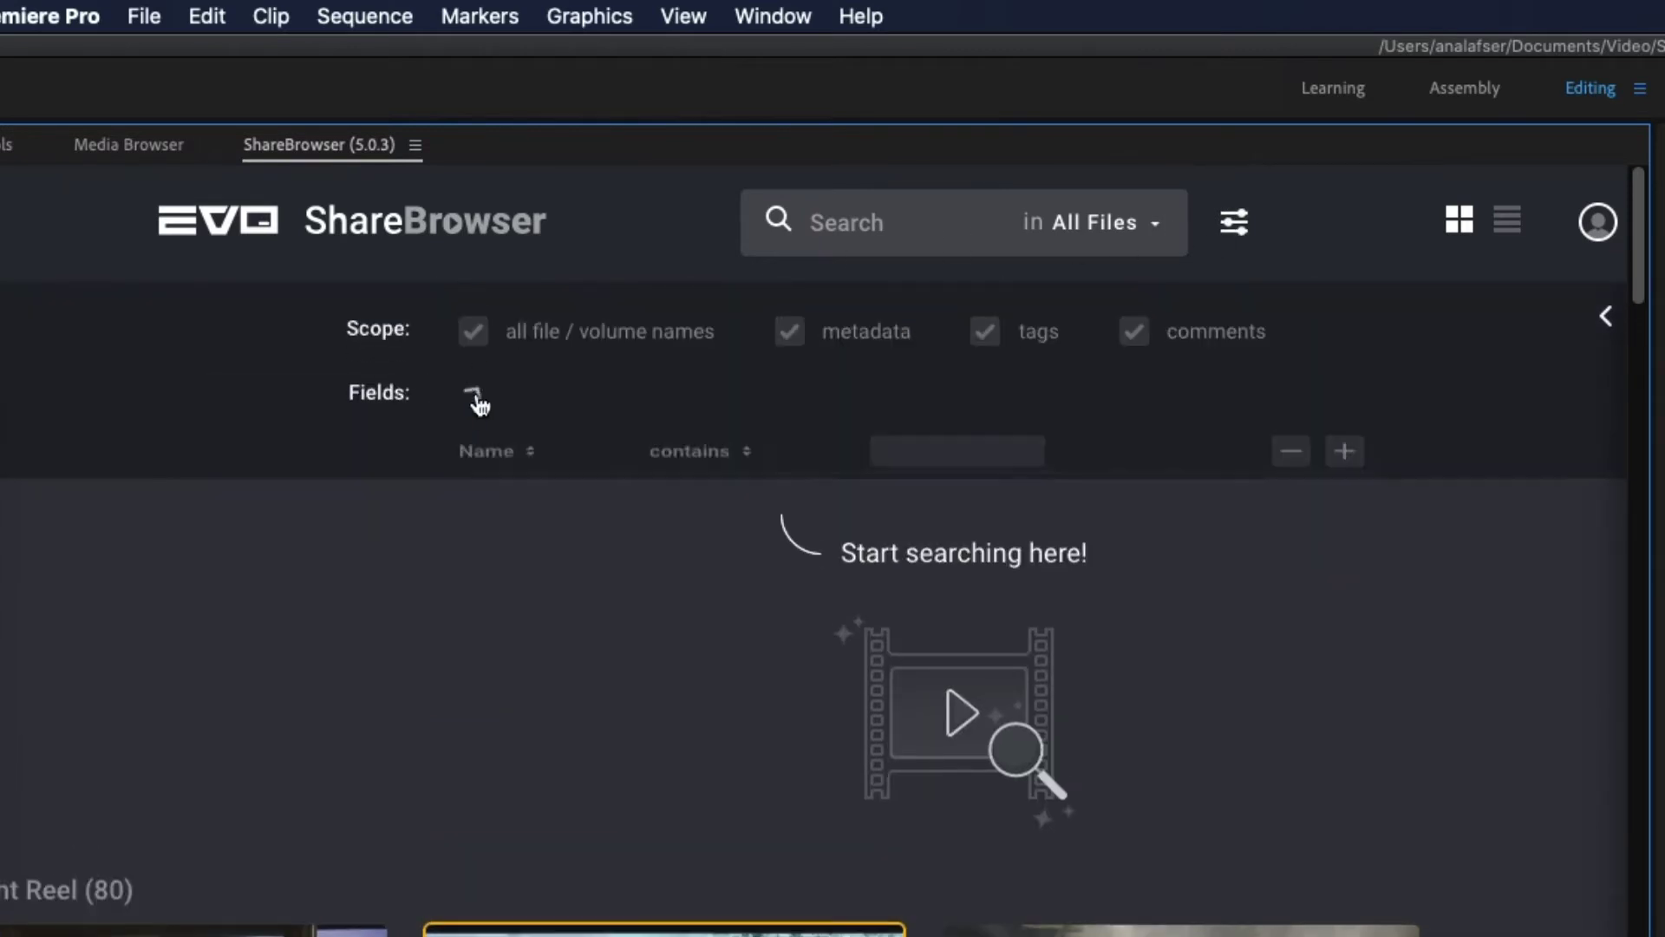
pyautogui.click(513, 470)
pyautogui.scroll(-3, 480, 568)
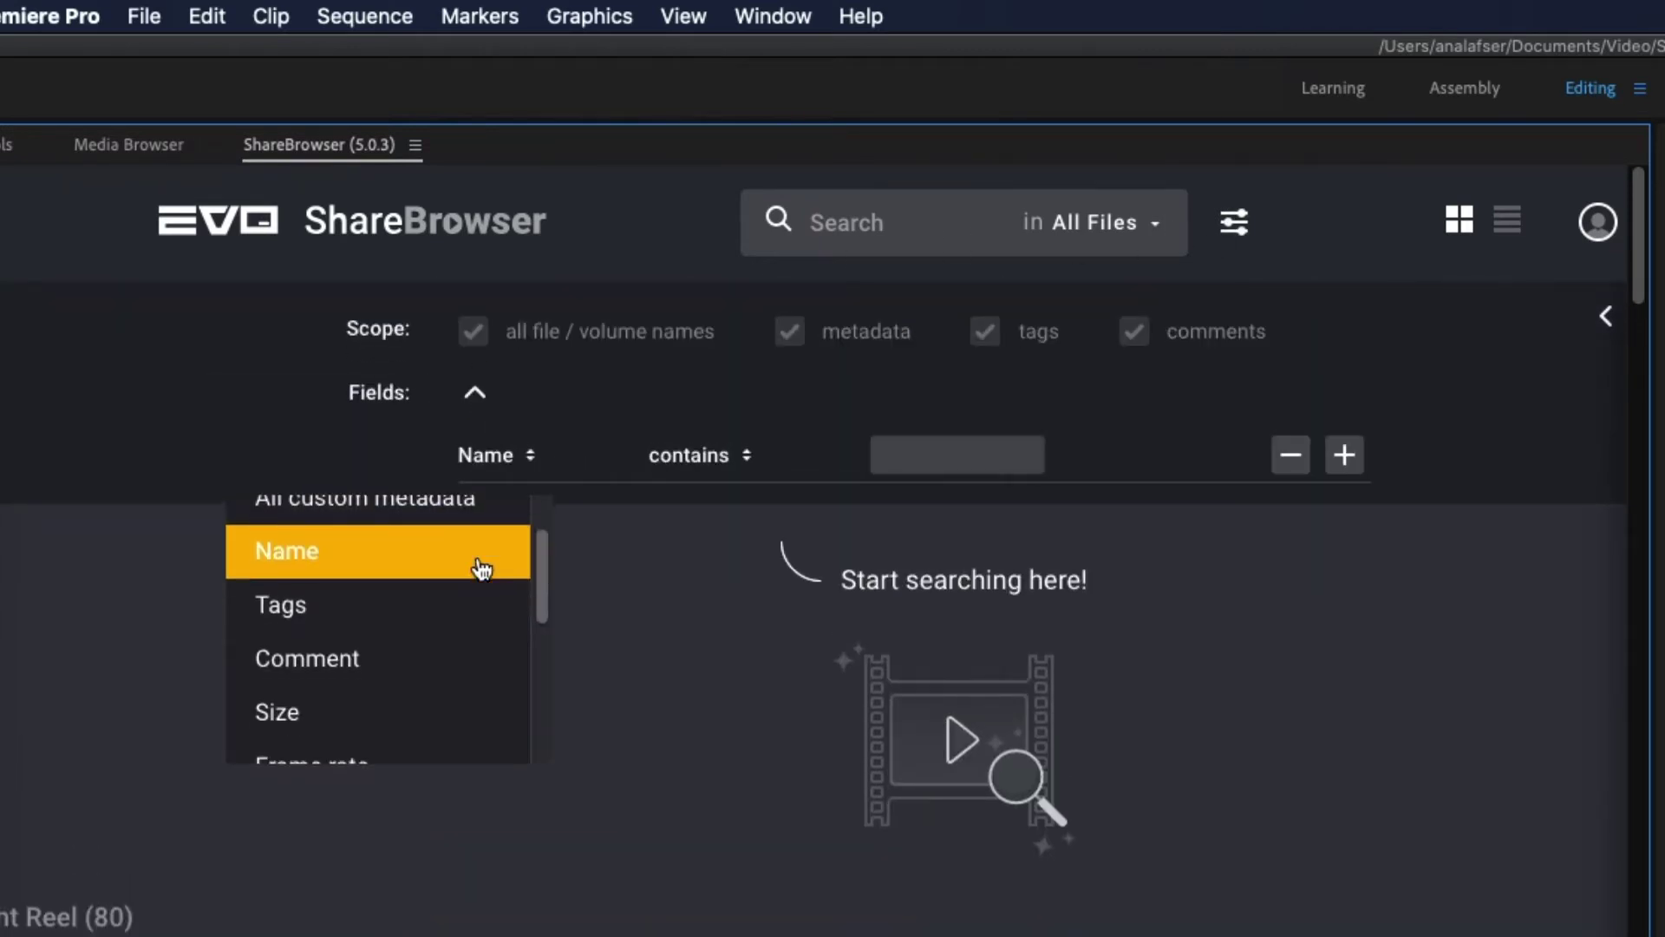
pyautogui.scroll(-4, 477, 574)
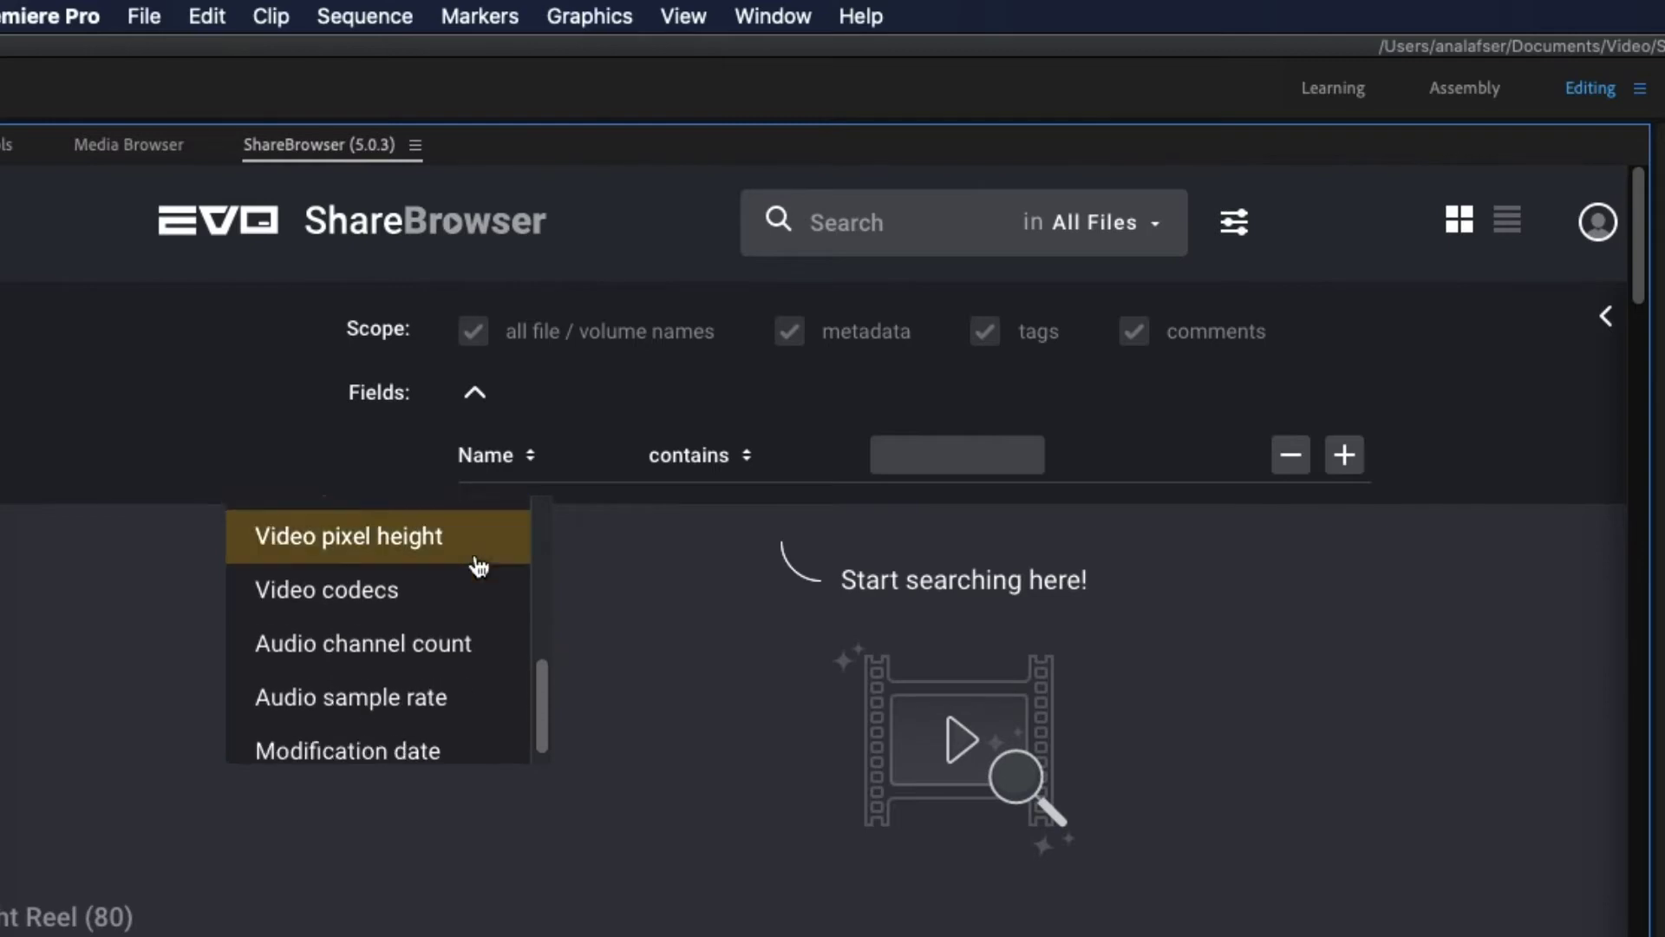
pyautogui.scroll(7, 472, 578)
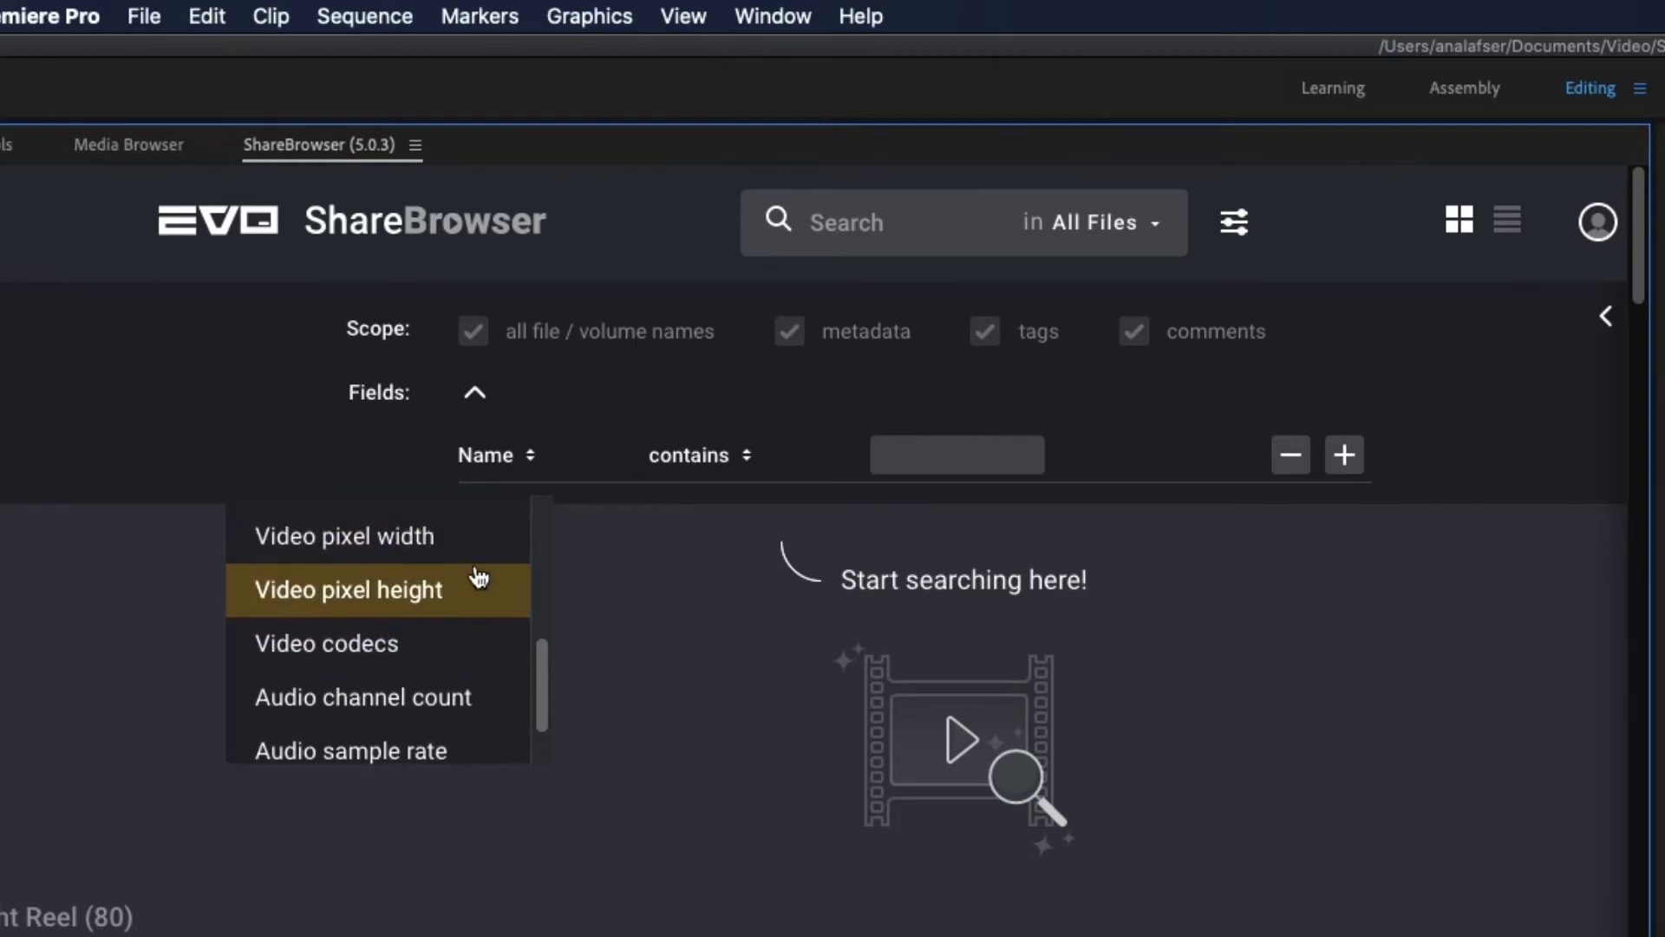
pyautogui.scroll(1, 472, 577)
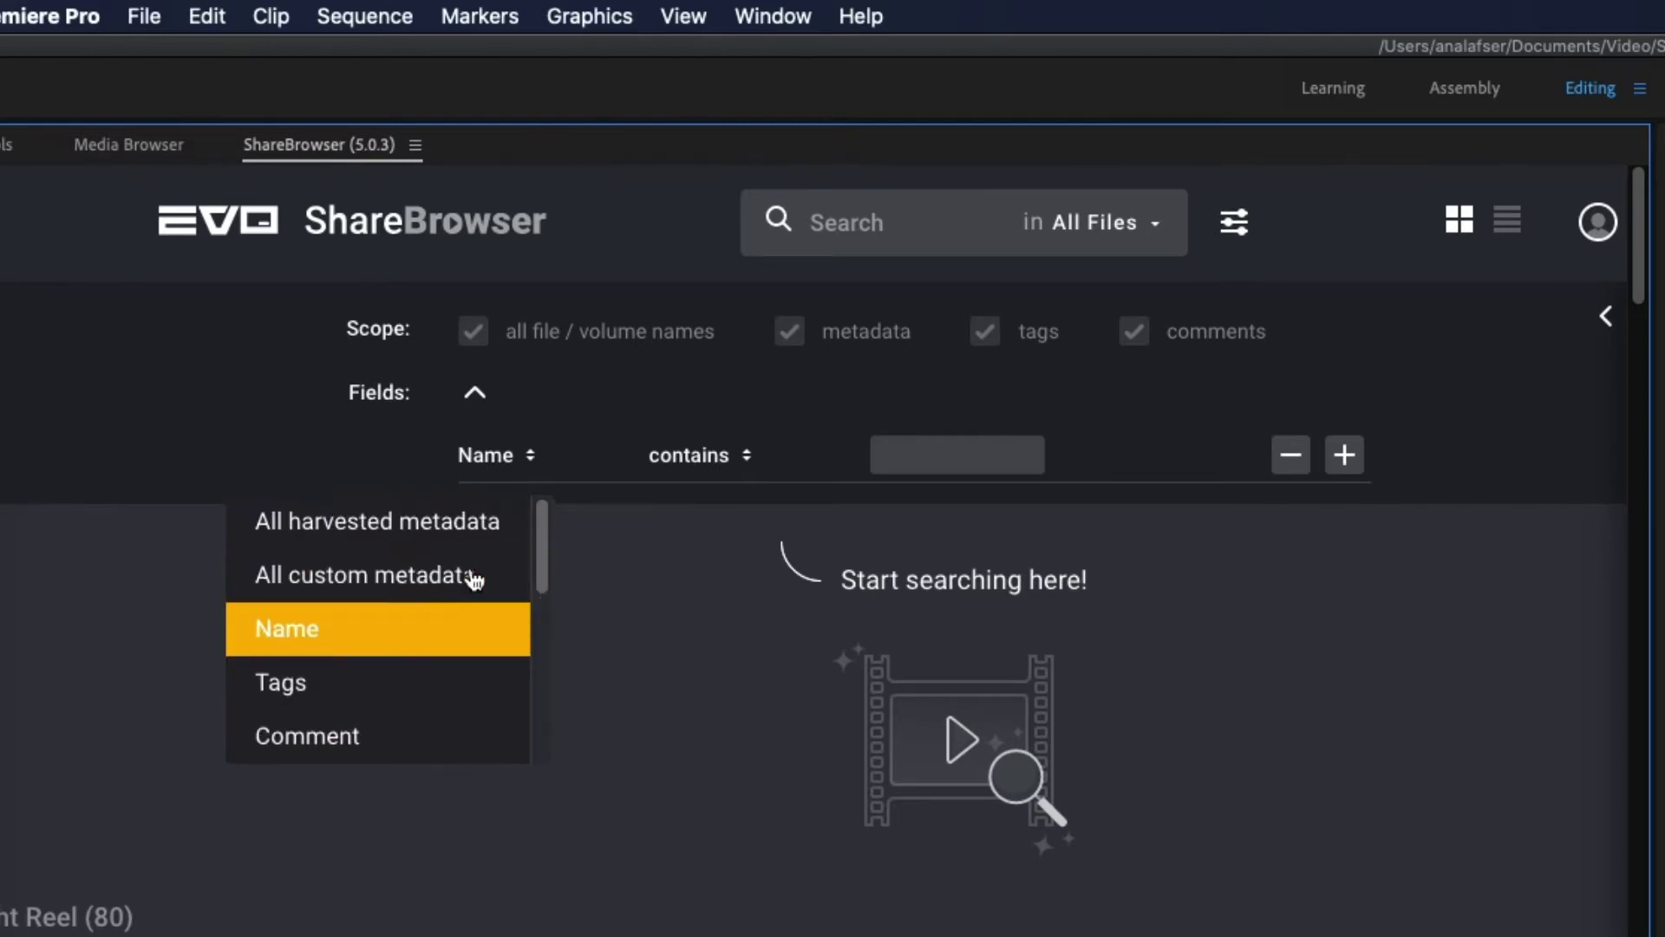
pyautogui.click(535, 466)
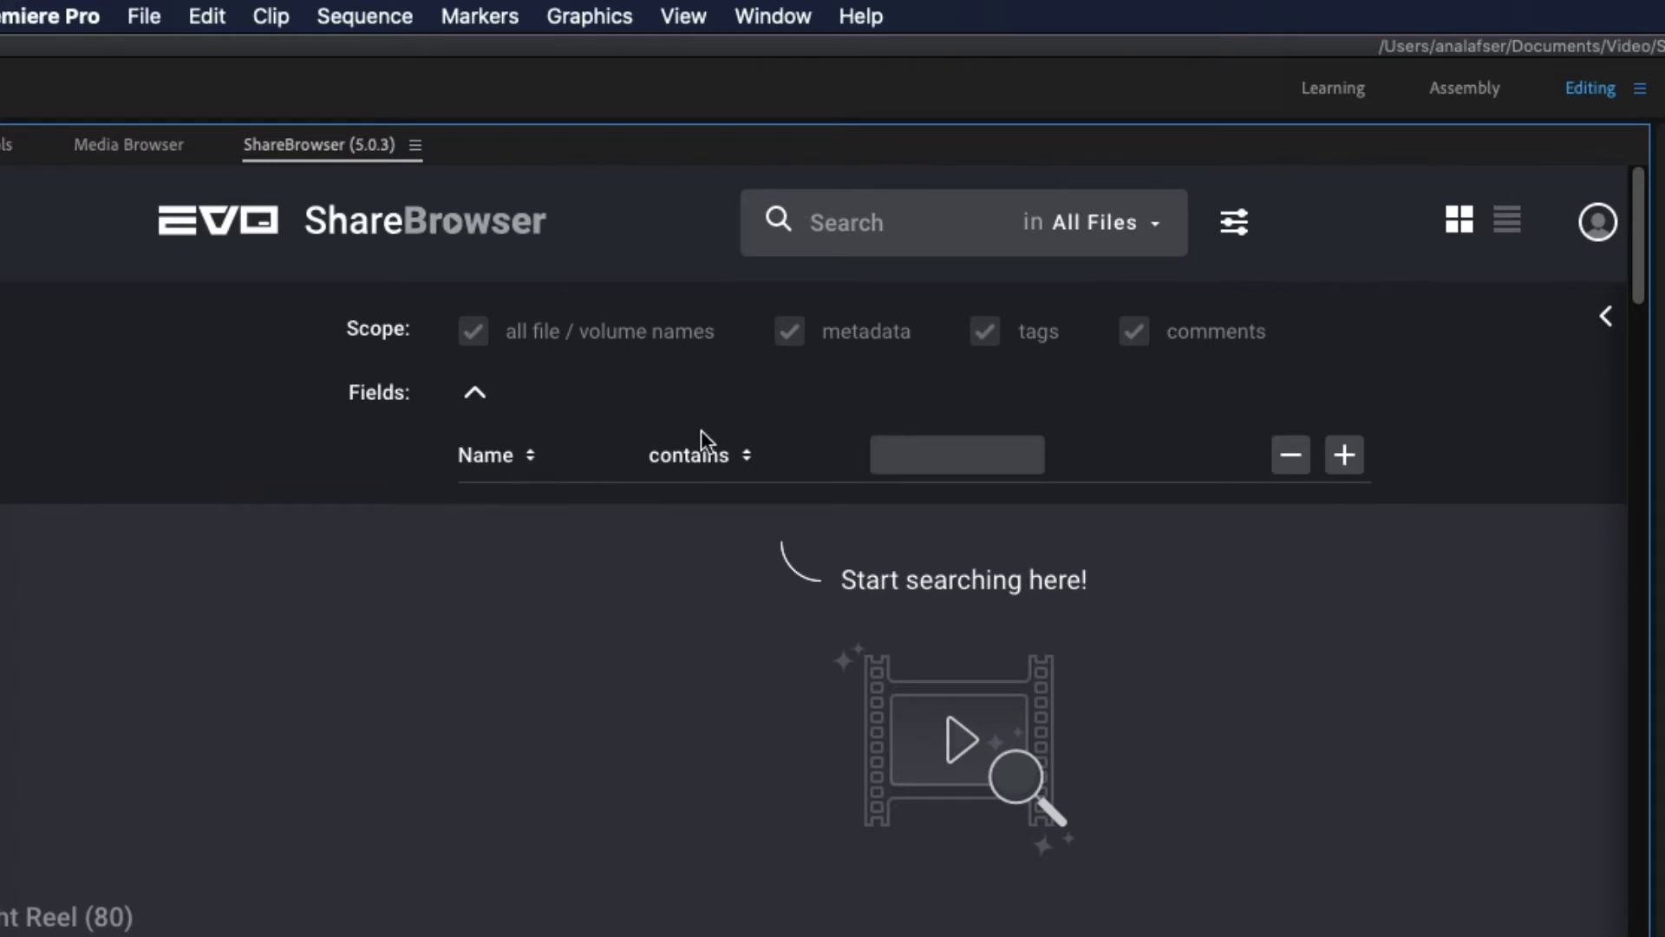
# - Scope the ShareBrowser search to the VFX Turnovers bin, showing its five clips
pyautogui.click(1098, 245)
pyautogui.scroll(-4, 1076, 433)
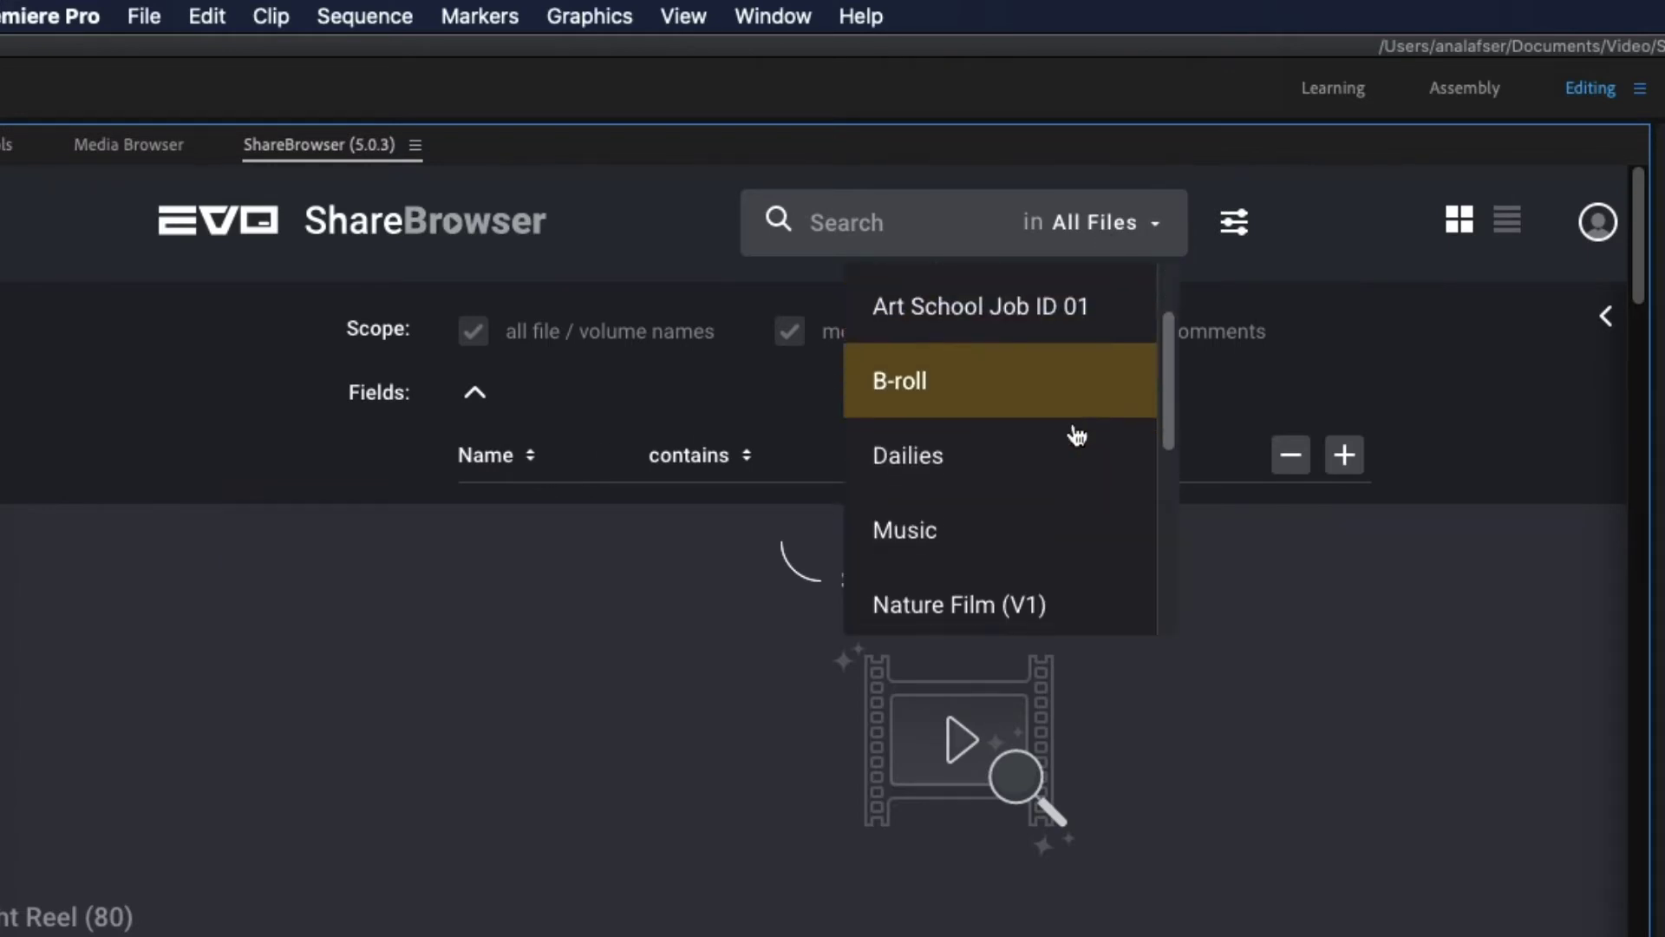
pyautogui.scroll(-4, 1084, 443)
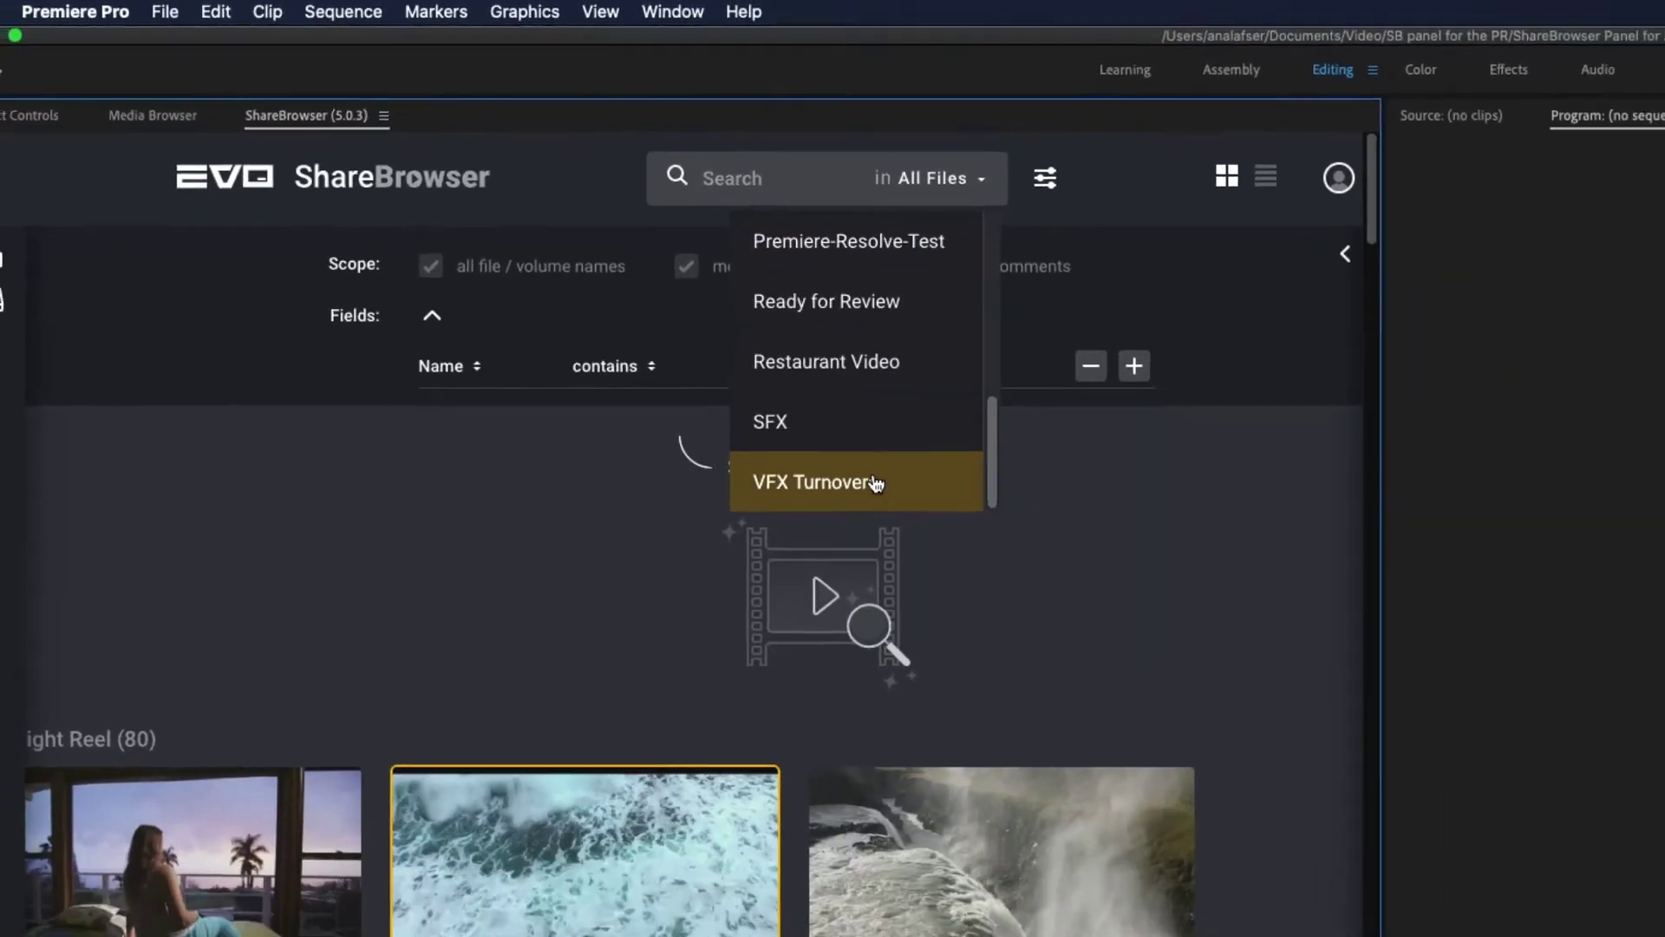
pyautogui.click(1015, 595)
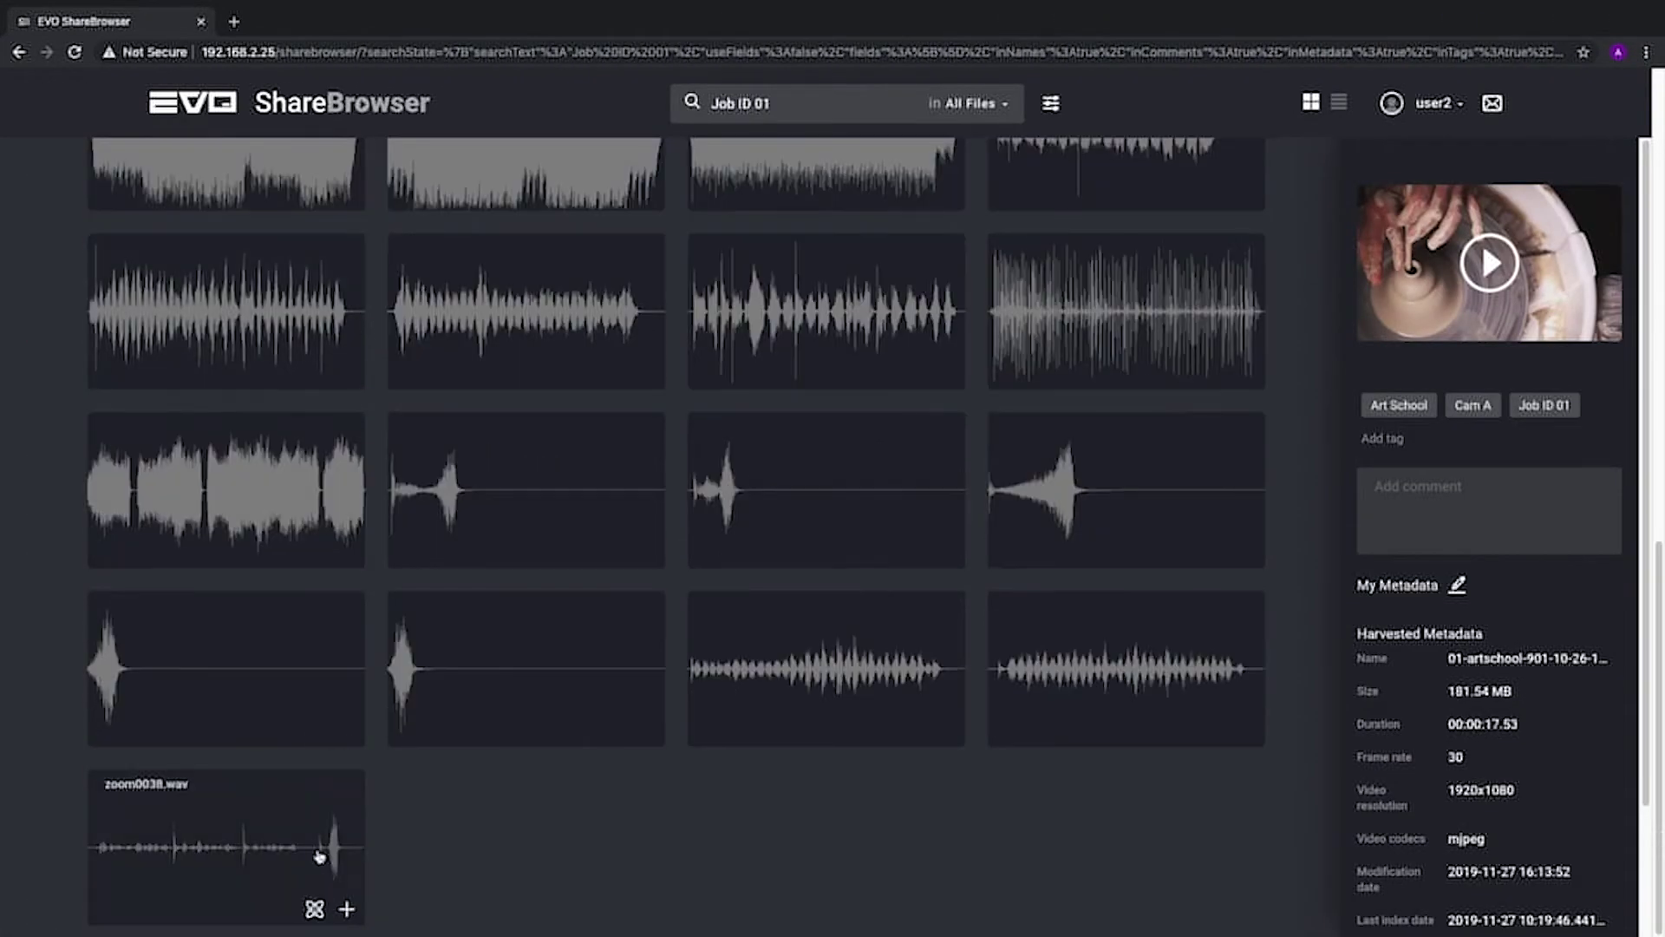
# - Add all 37 results to a new bin named Art School Job ID 01
pyautogui.press('super+a')
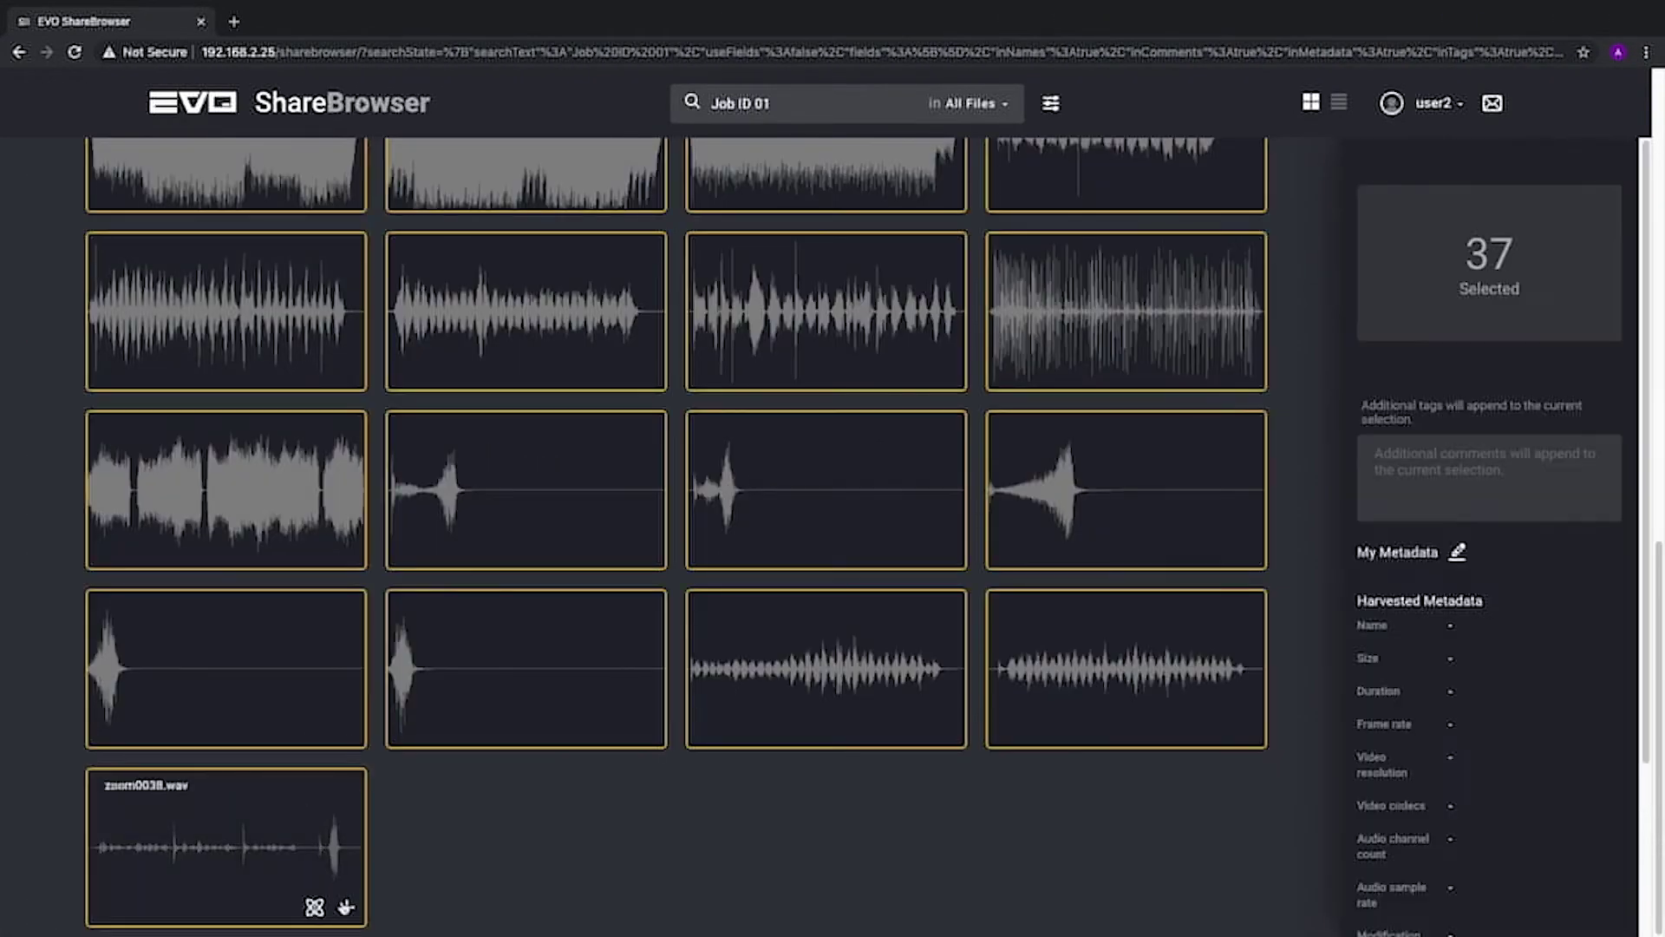
pyautogui.click(347, 905)
pyautogui.click(735, 743)
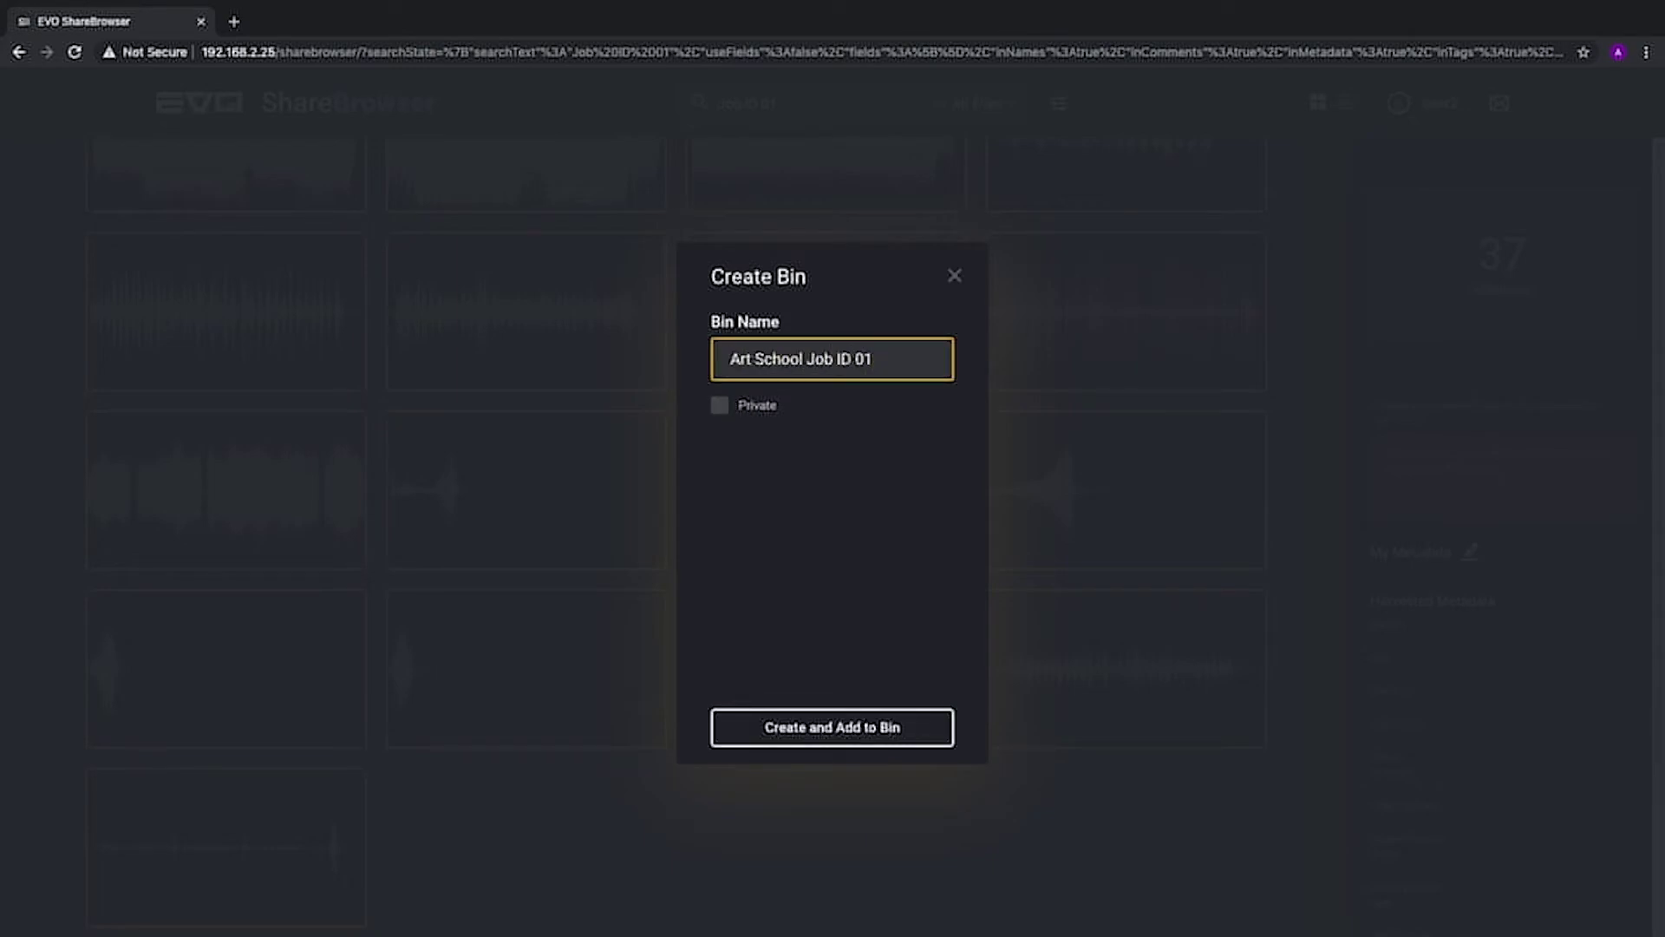
pyautogui.click(783, 736)
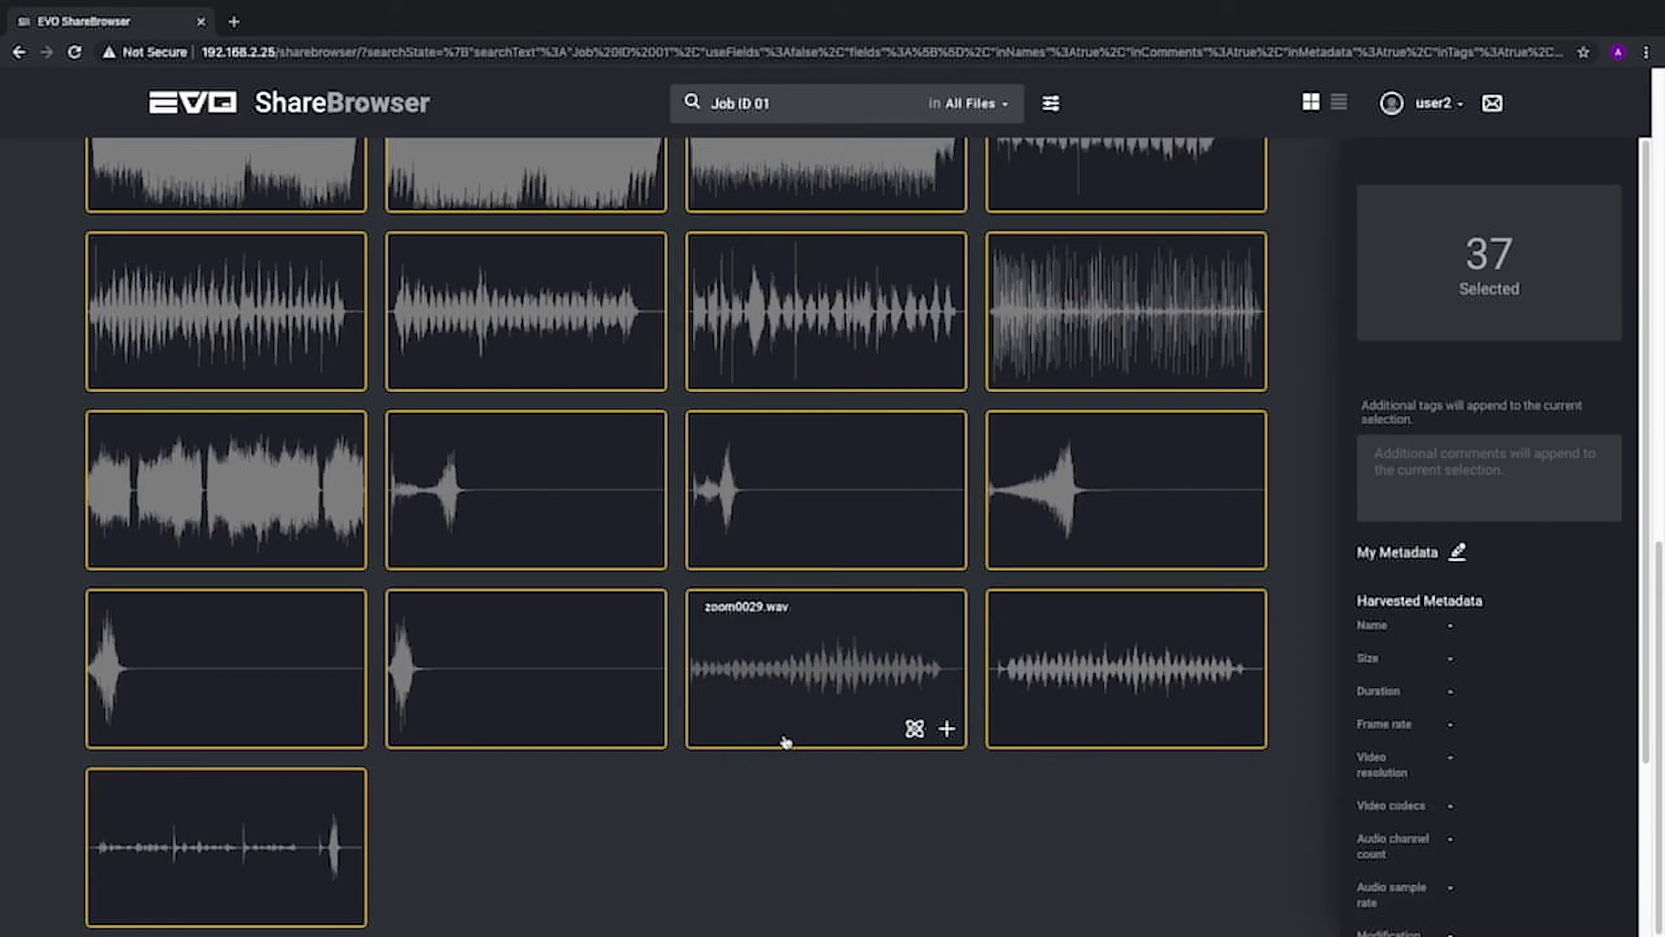
# - Scope the search to the Art School Job ID 01 bin, browse it, then switch to After Effects
pyautogui.click(969, 103)
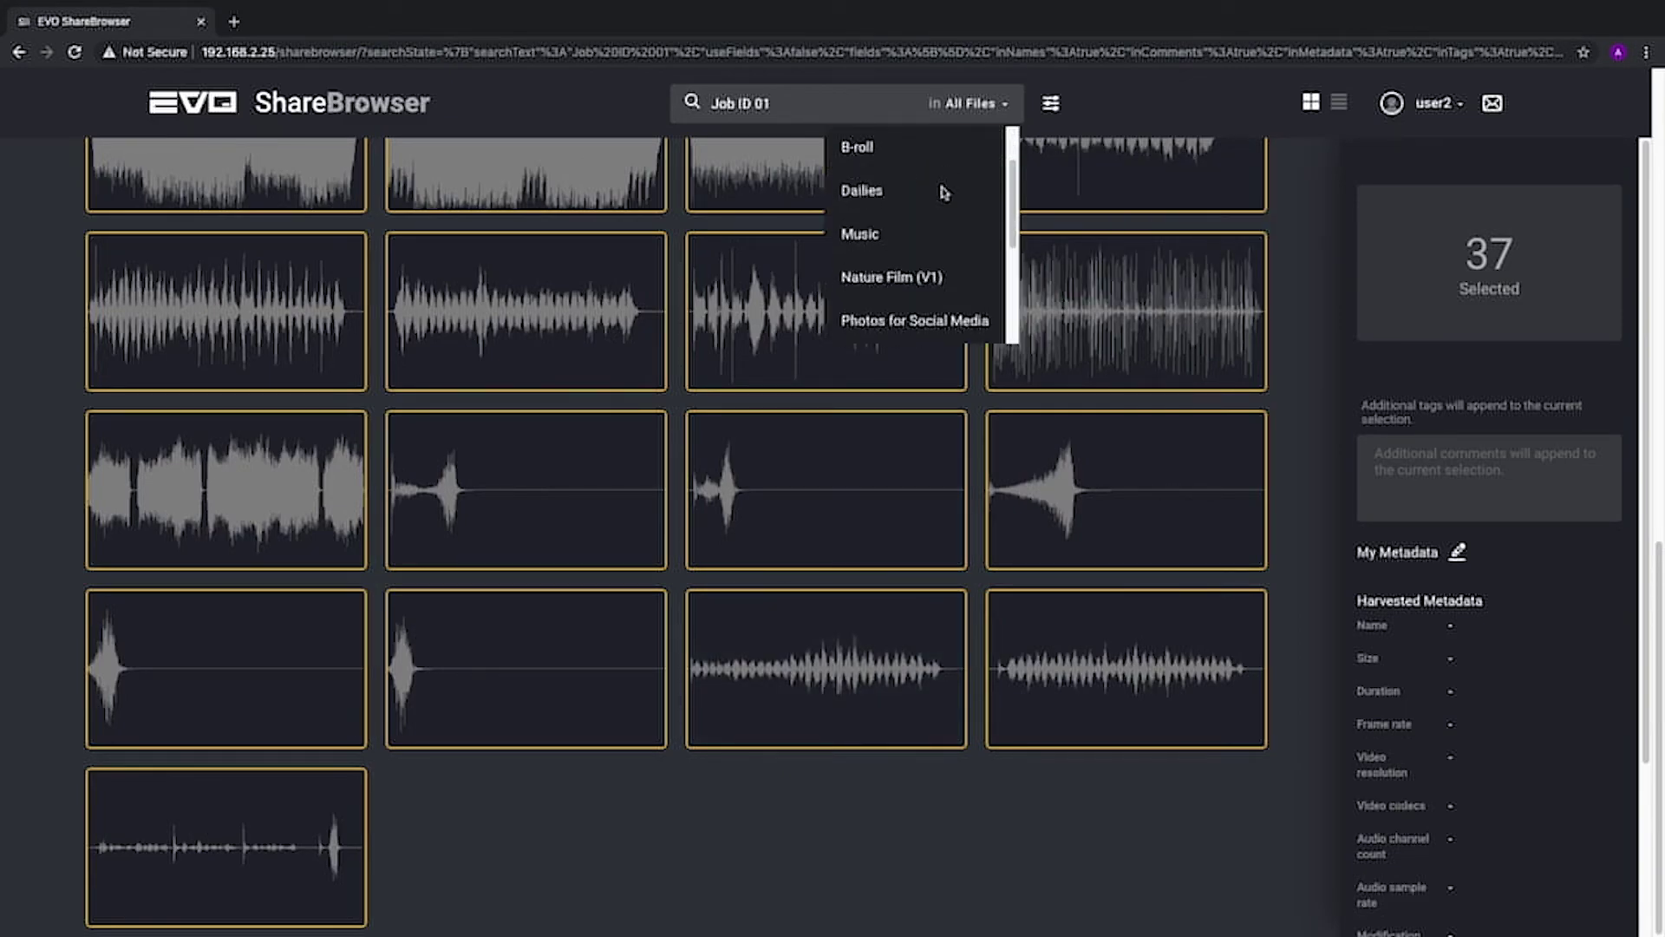
pyautogui.scroll(-3, 944, 193)
pyautogui.click(921, 323)
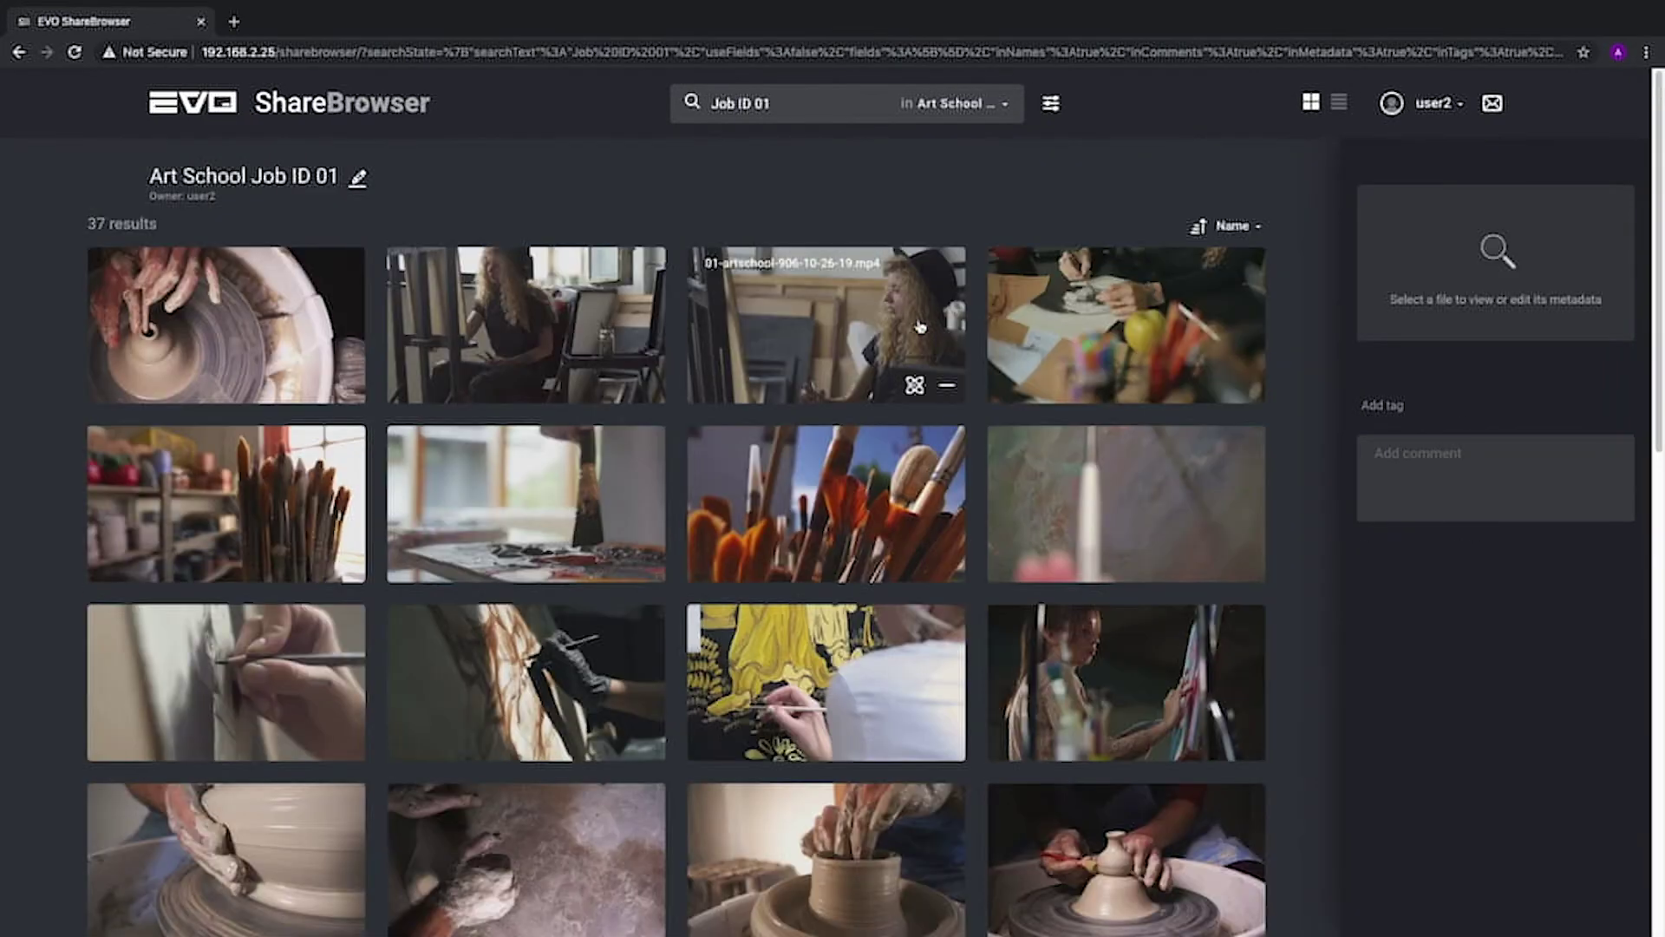
pyautogui.scroll(-10, 921, 326)
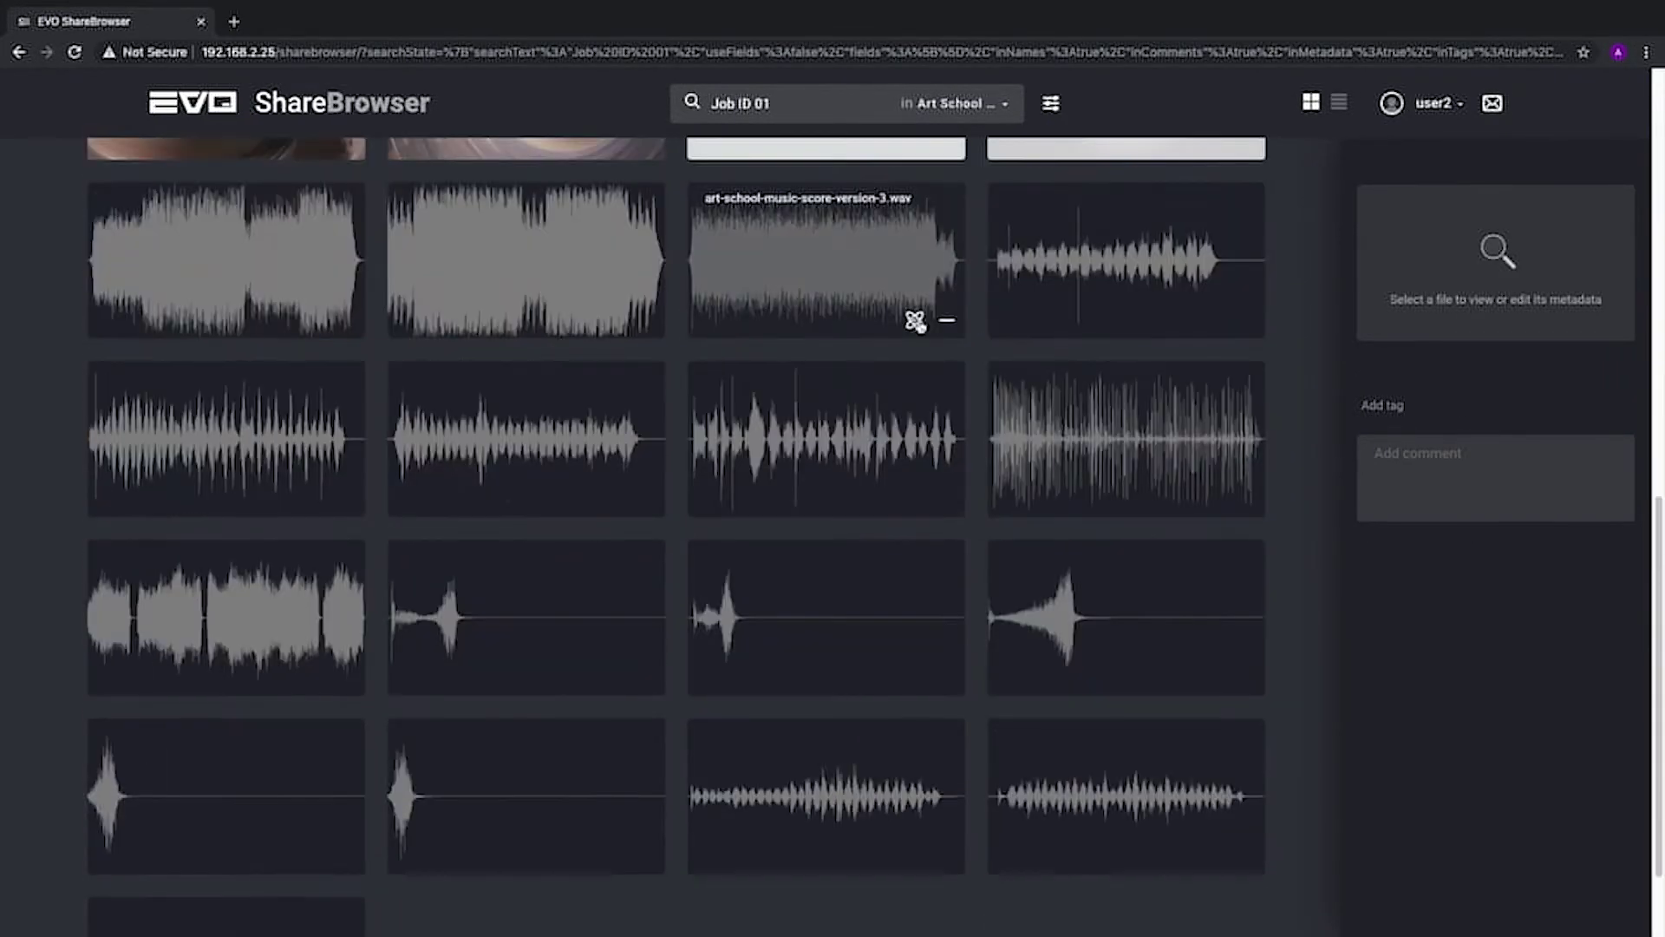
pyautogui.scroll(10, 915, 321)
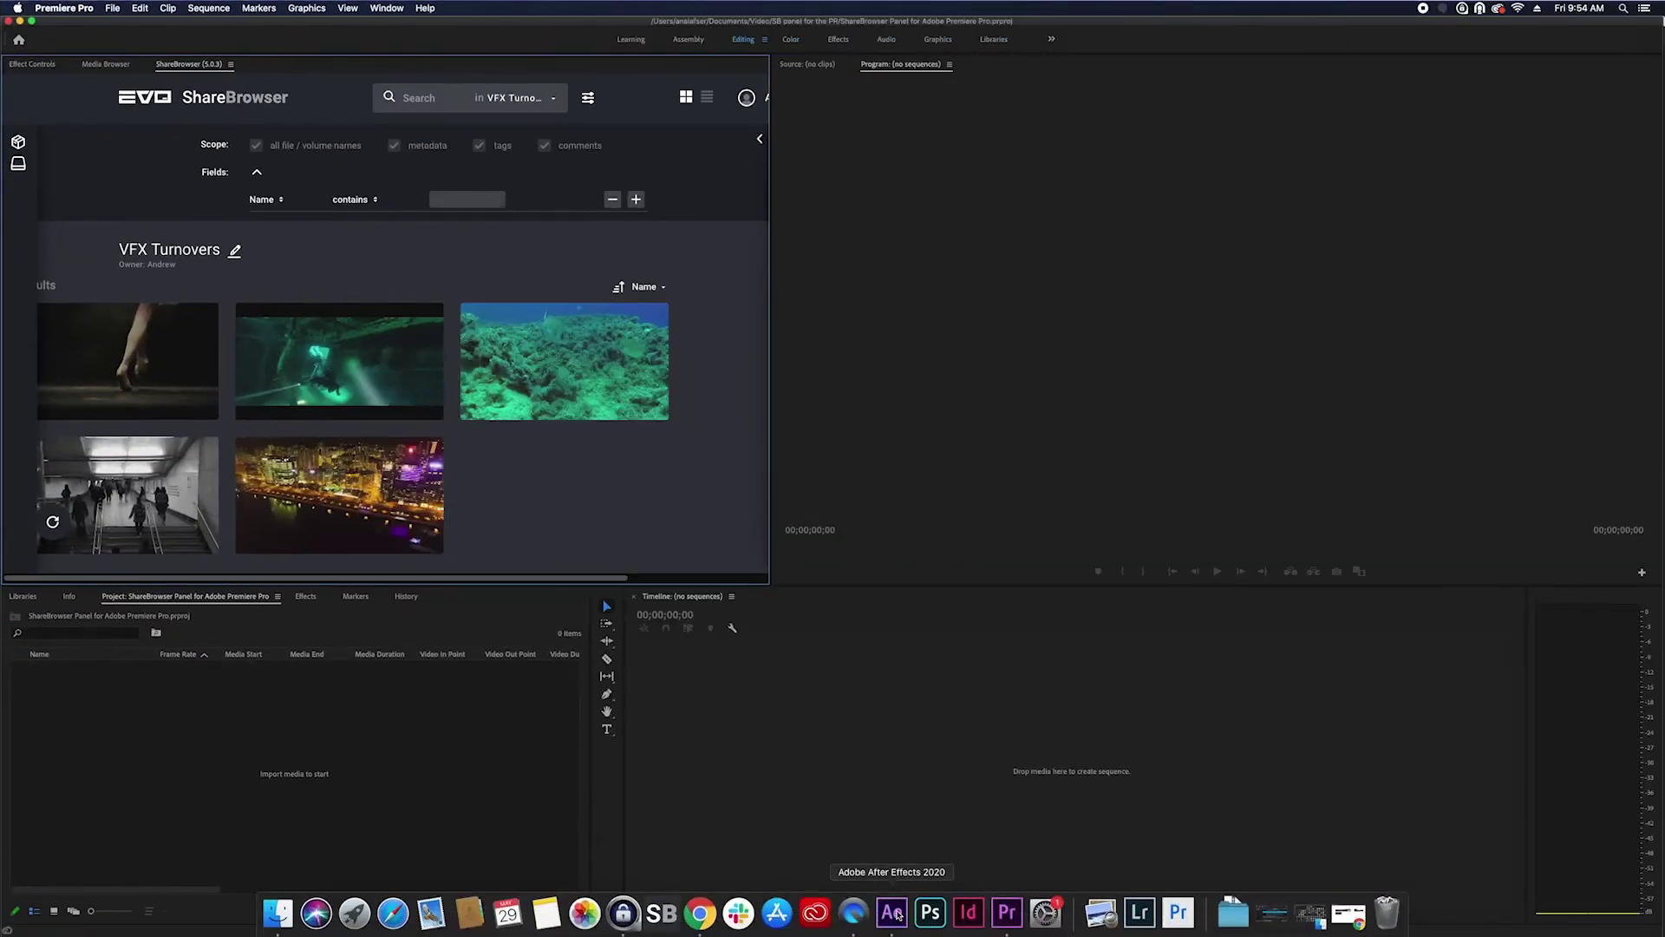
pyautogui.click(893, 912)
# - Open the ShareBrowser panel from the Window > Extensions menu in After Effects
pyautogui.click(399, 8)
pyautogui.moveTo(610, 79)
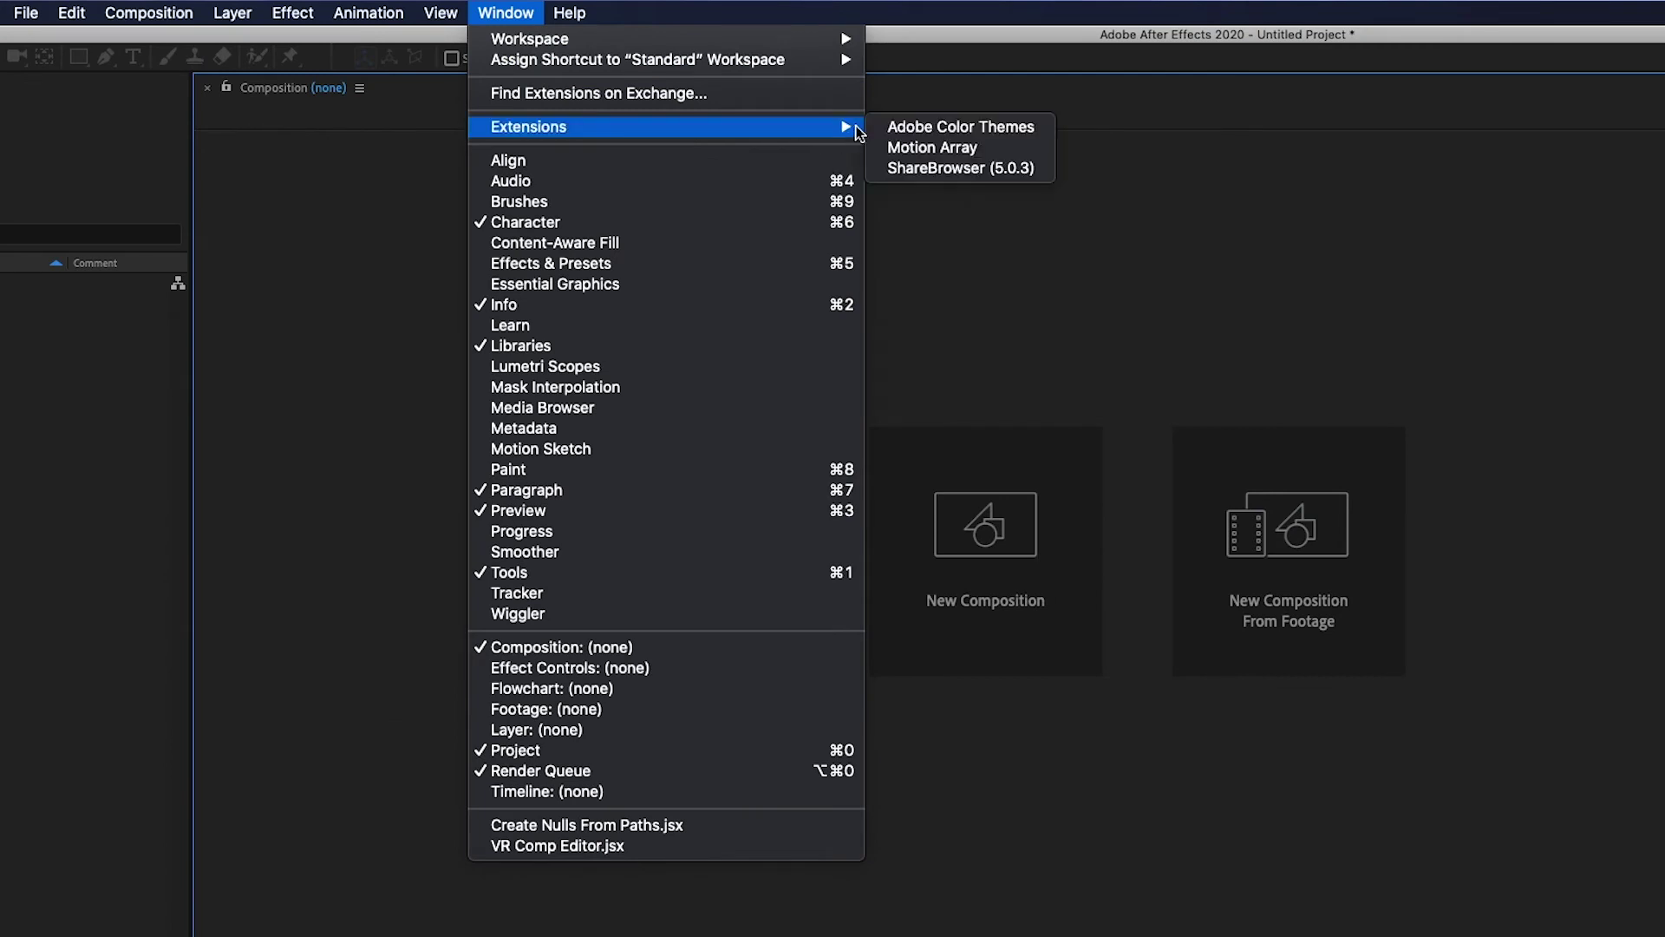
pyautogui.click(948, 168)
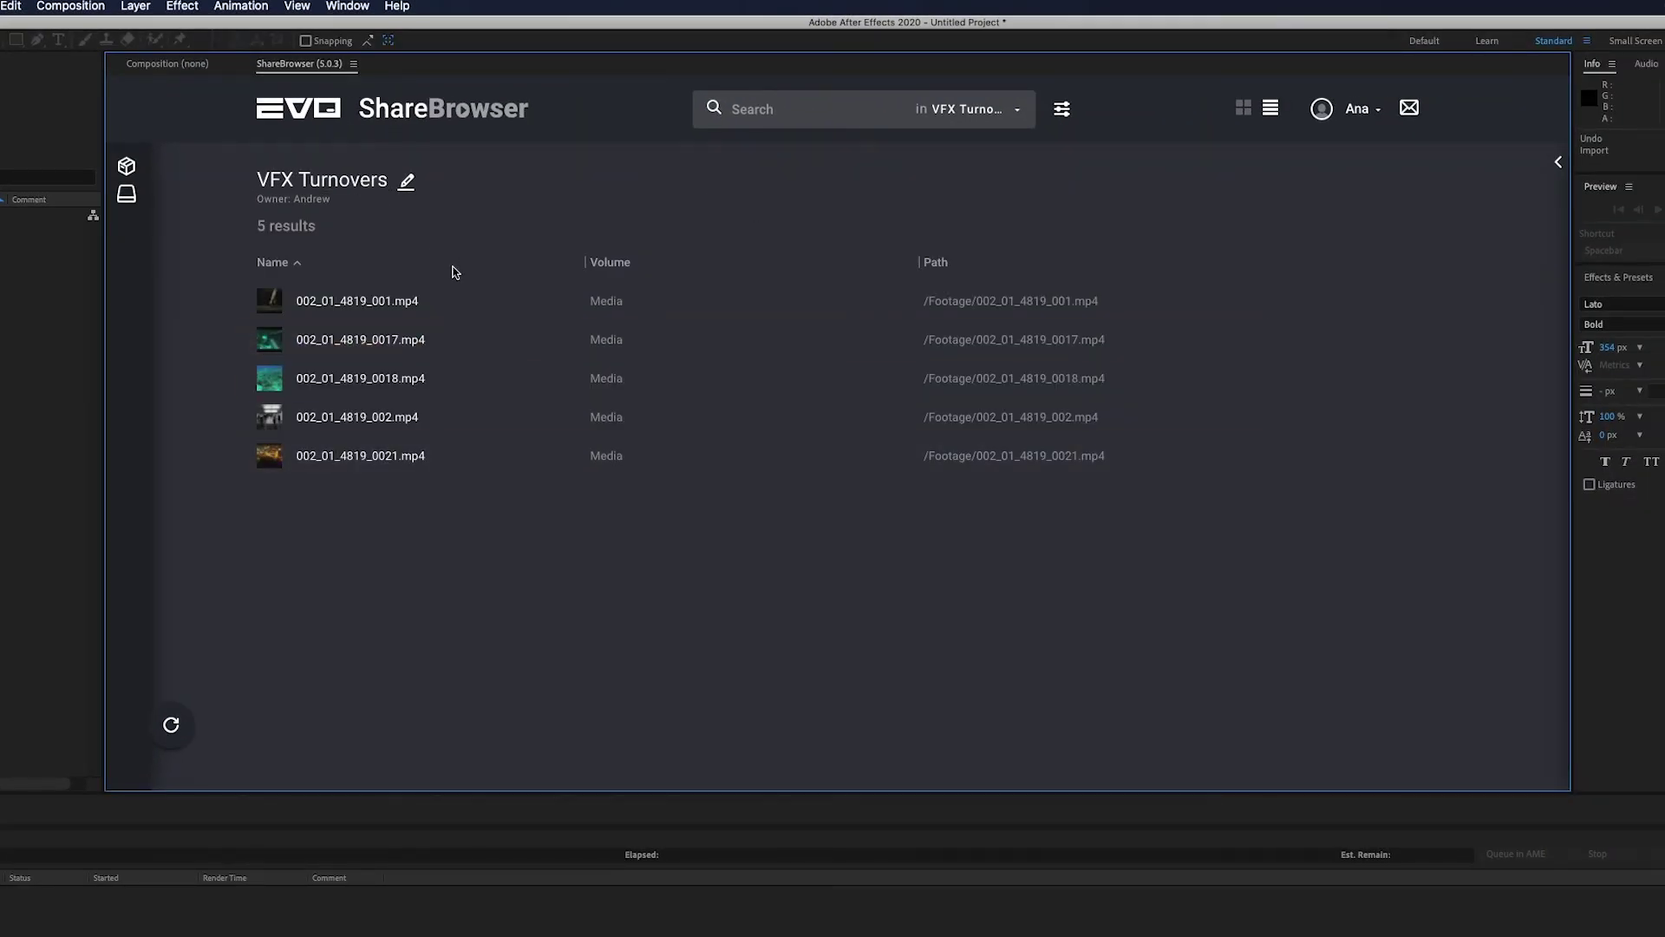
# - Import clips 001, 0017, 0018, 002 and 0021 from the VFX Turnovers bin
pyautogui.moveTo(464, 300)
pyautogui.click(530, 301)
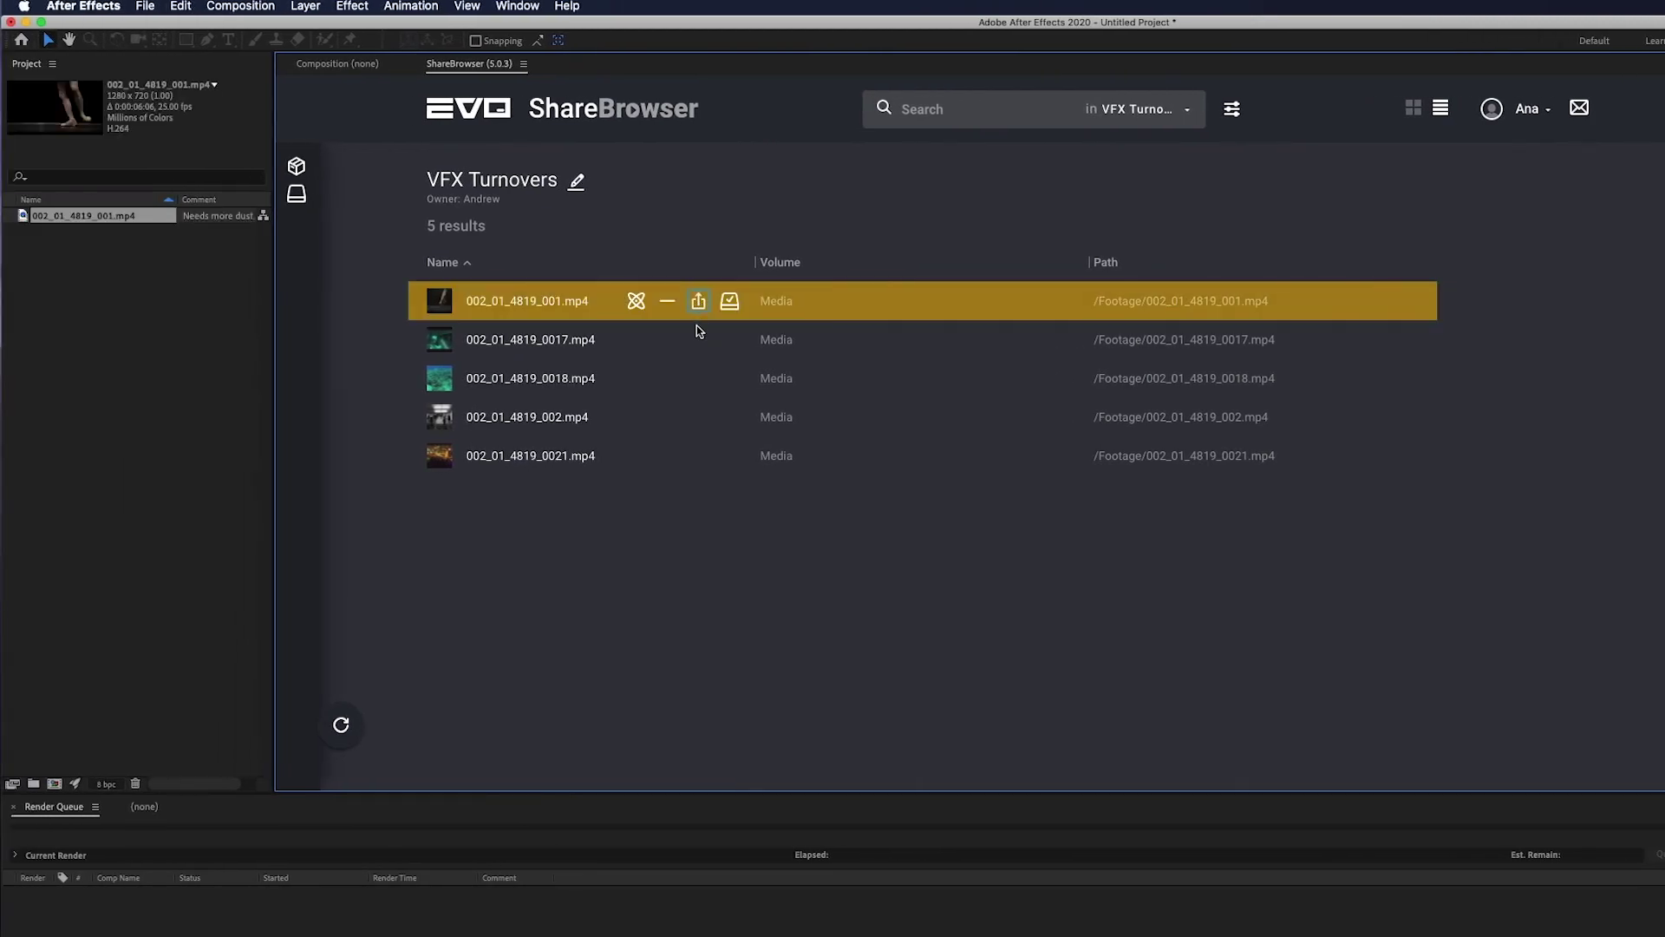
pyautogui.click(530, 341)
pyautogui.moveTo(705, 382)
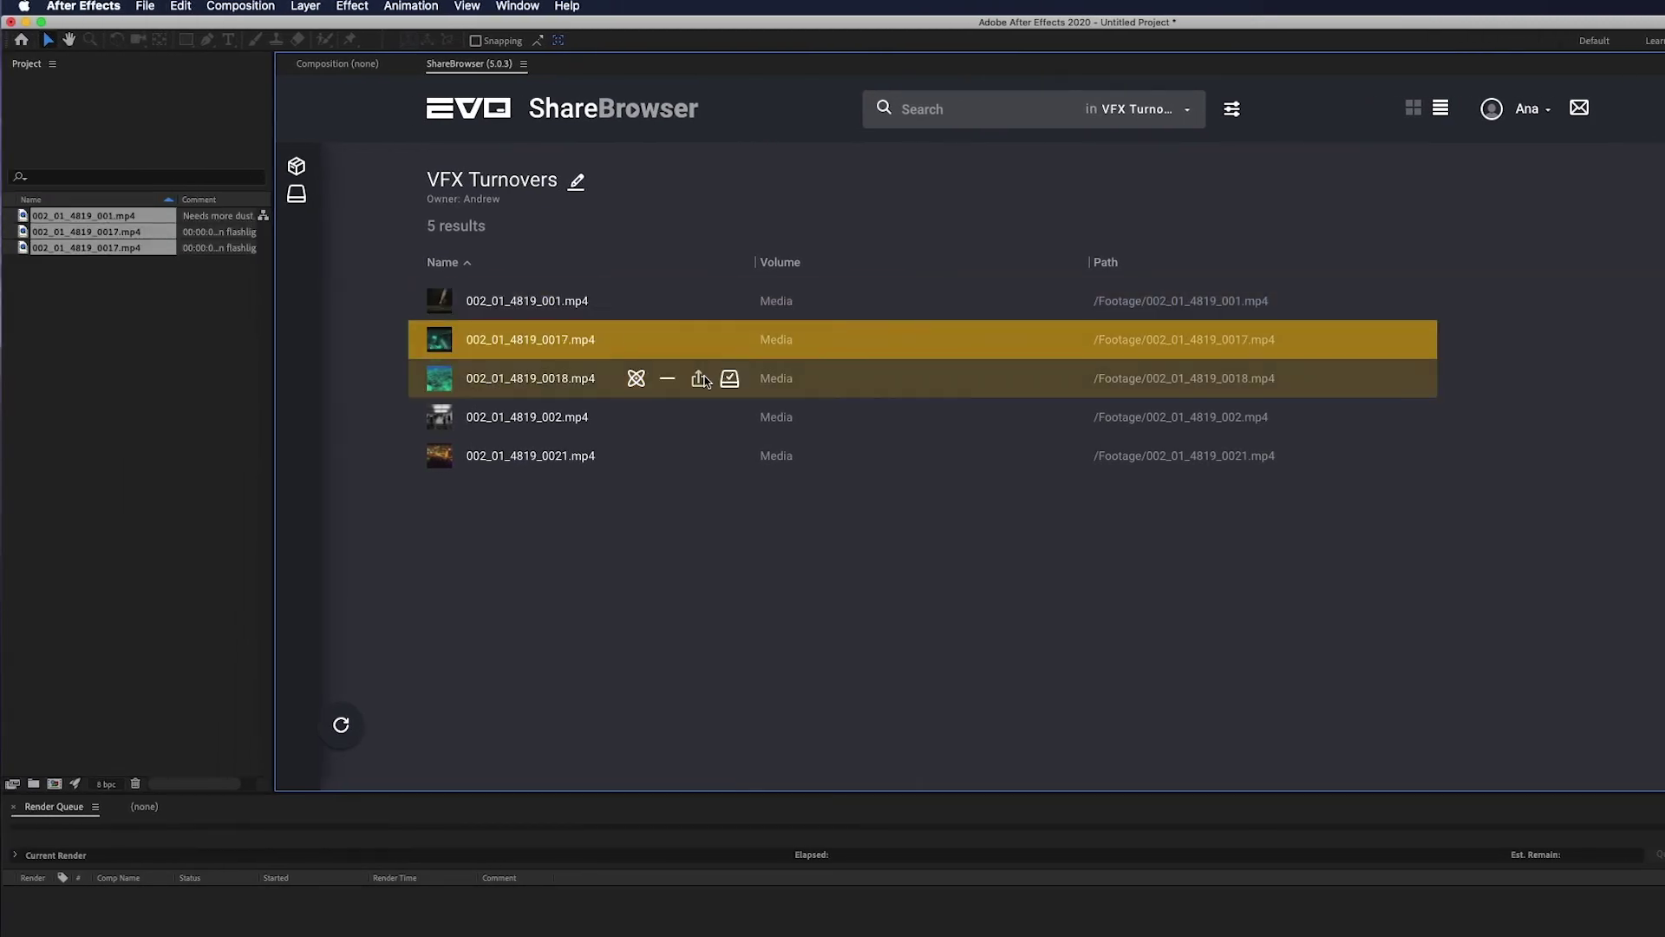
pyautogui.click(699, 382)
pyautogui.moveTo(698, 419)
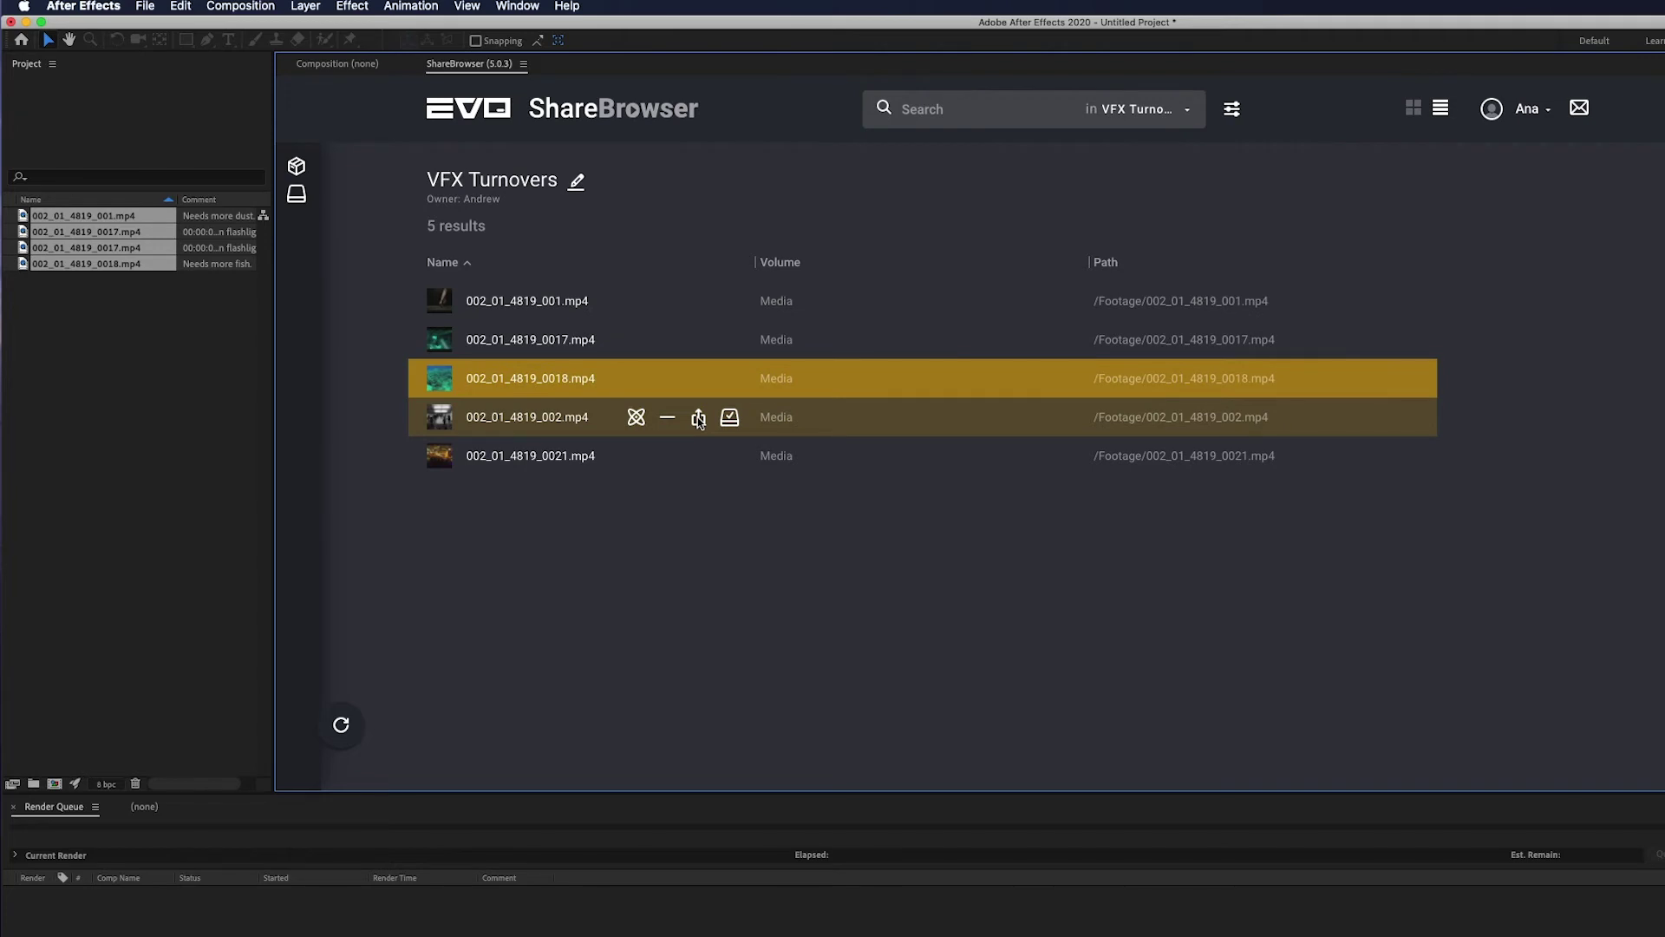
pyautogui.click(698, 420)
pyautogui.click(699, 459)
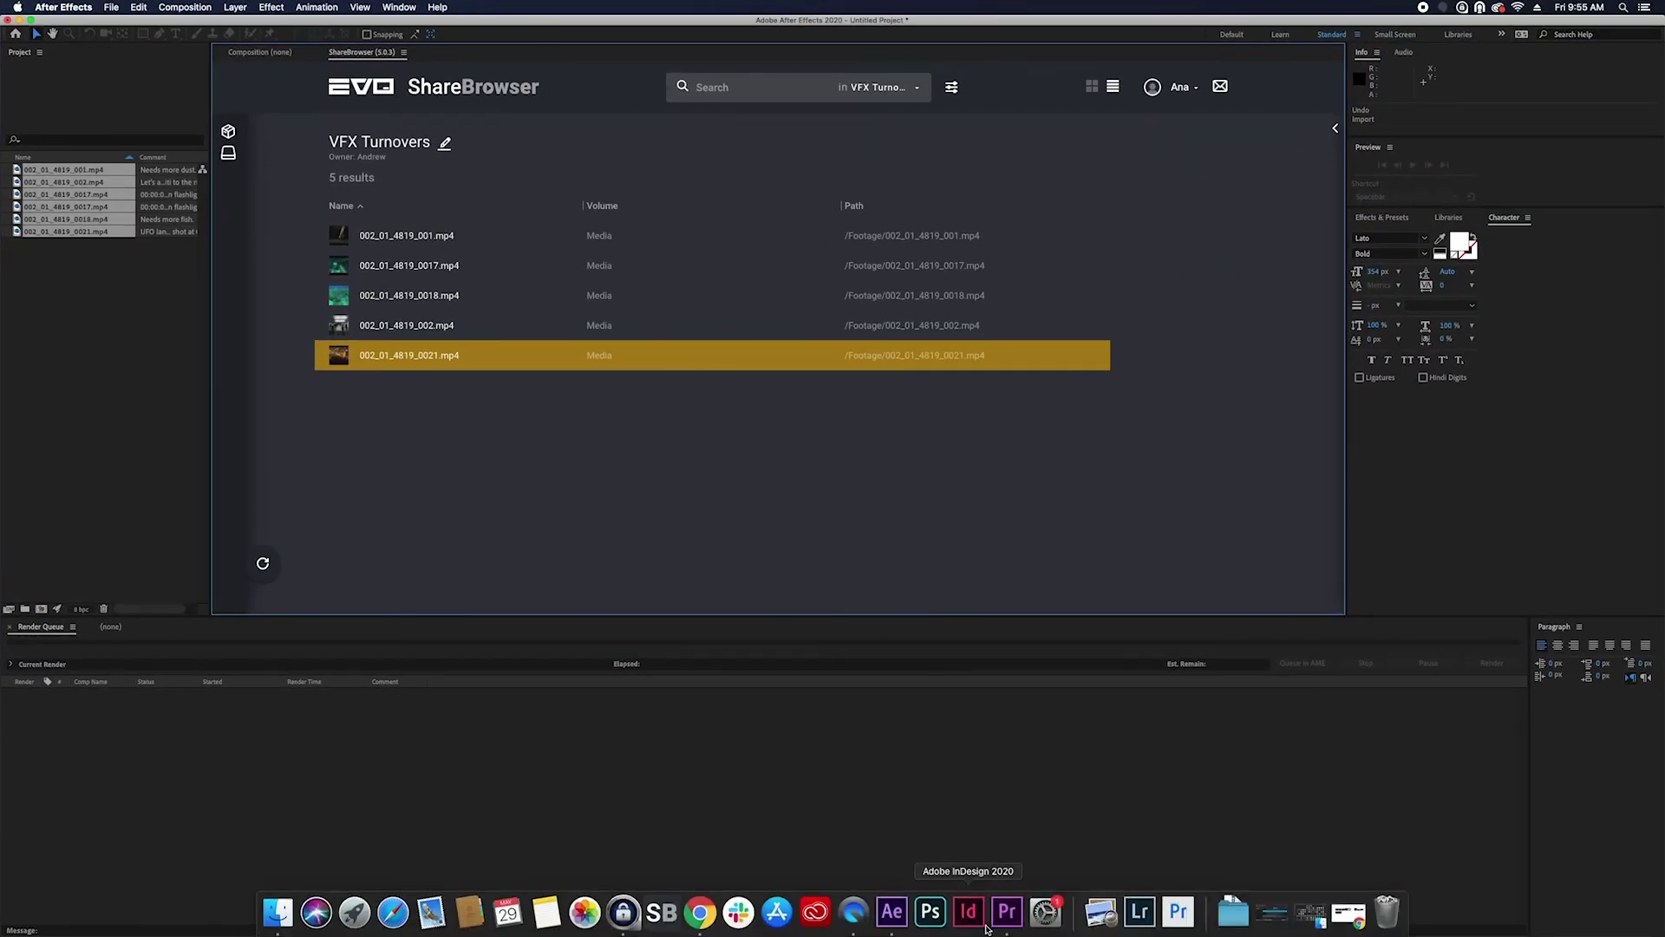
# - Import the first three VFX clips, then the subway 002 and city night 0021 clips, showing Description and Log Note columns
pyautogui.click(1006, 925)
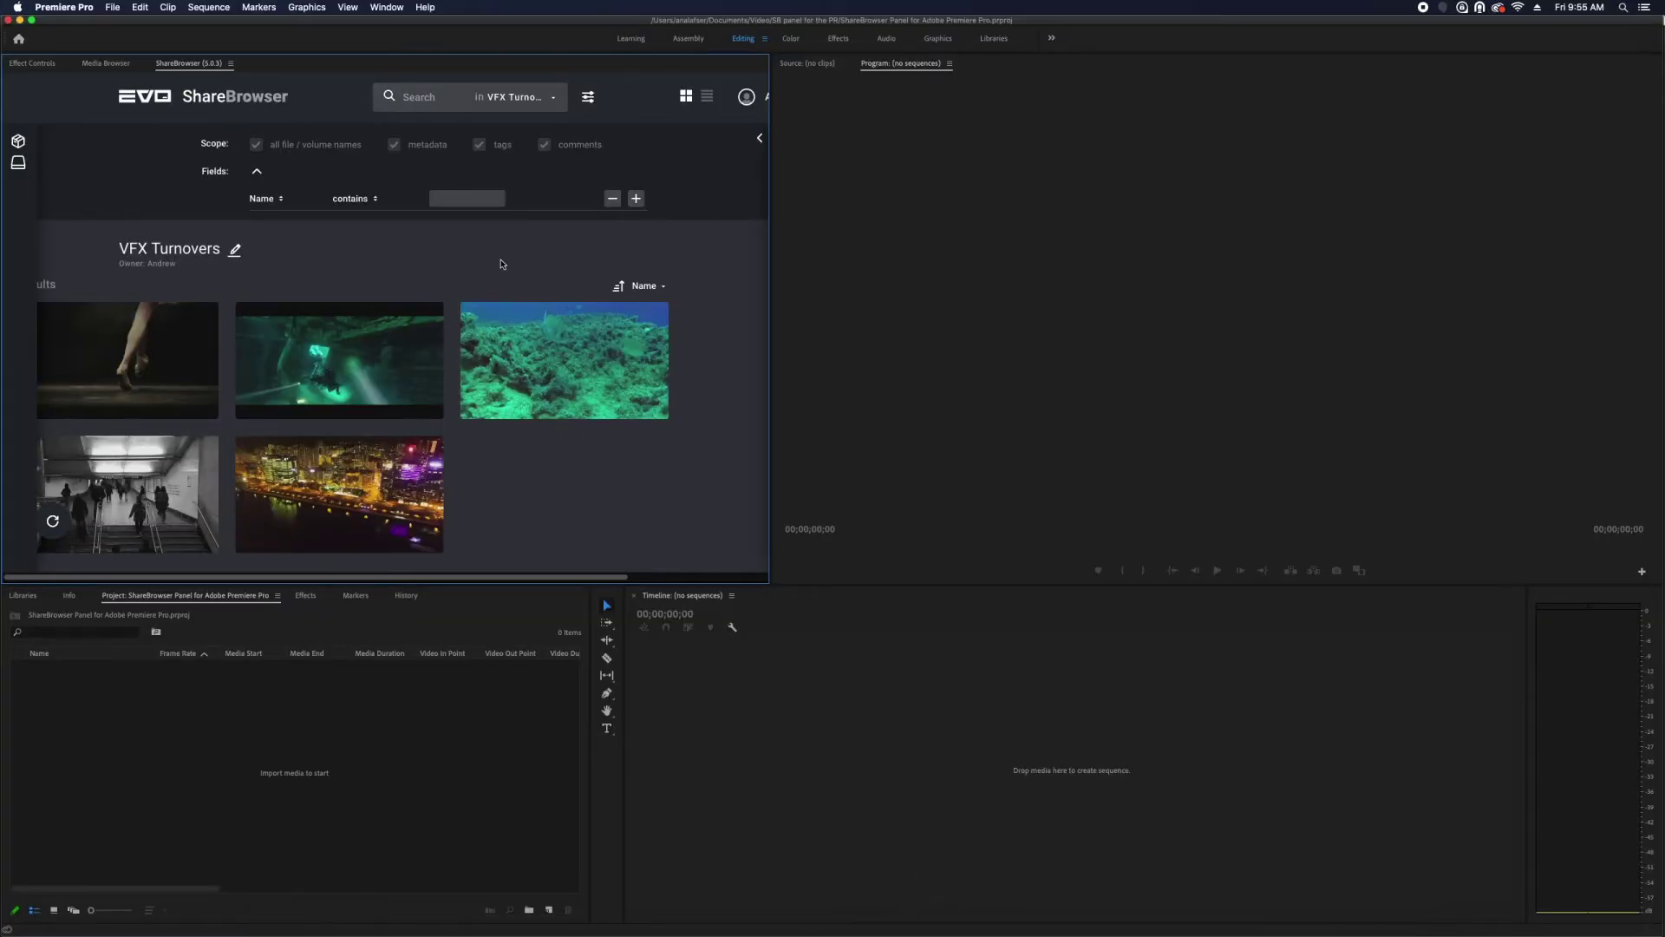
pyautogui.moveTo(197, 364)
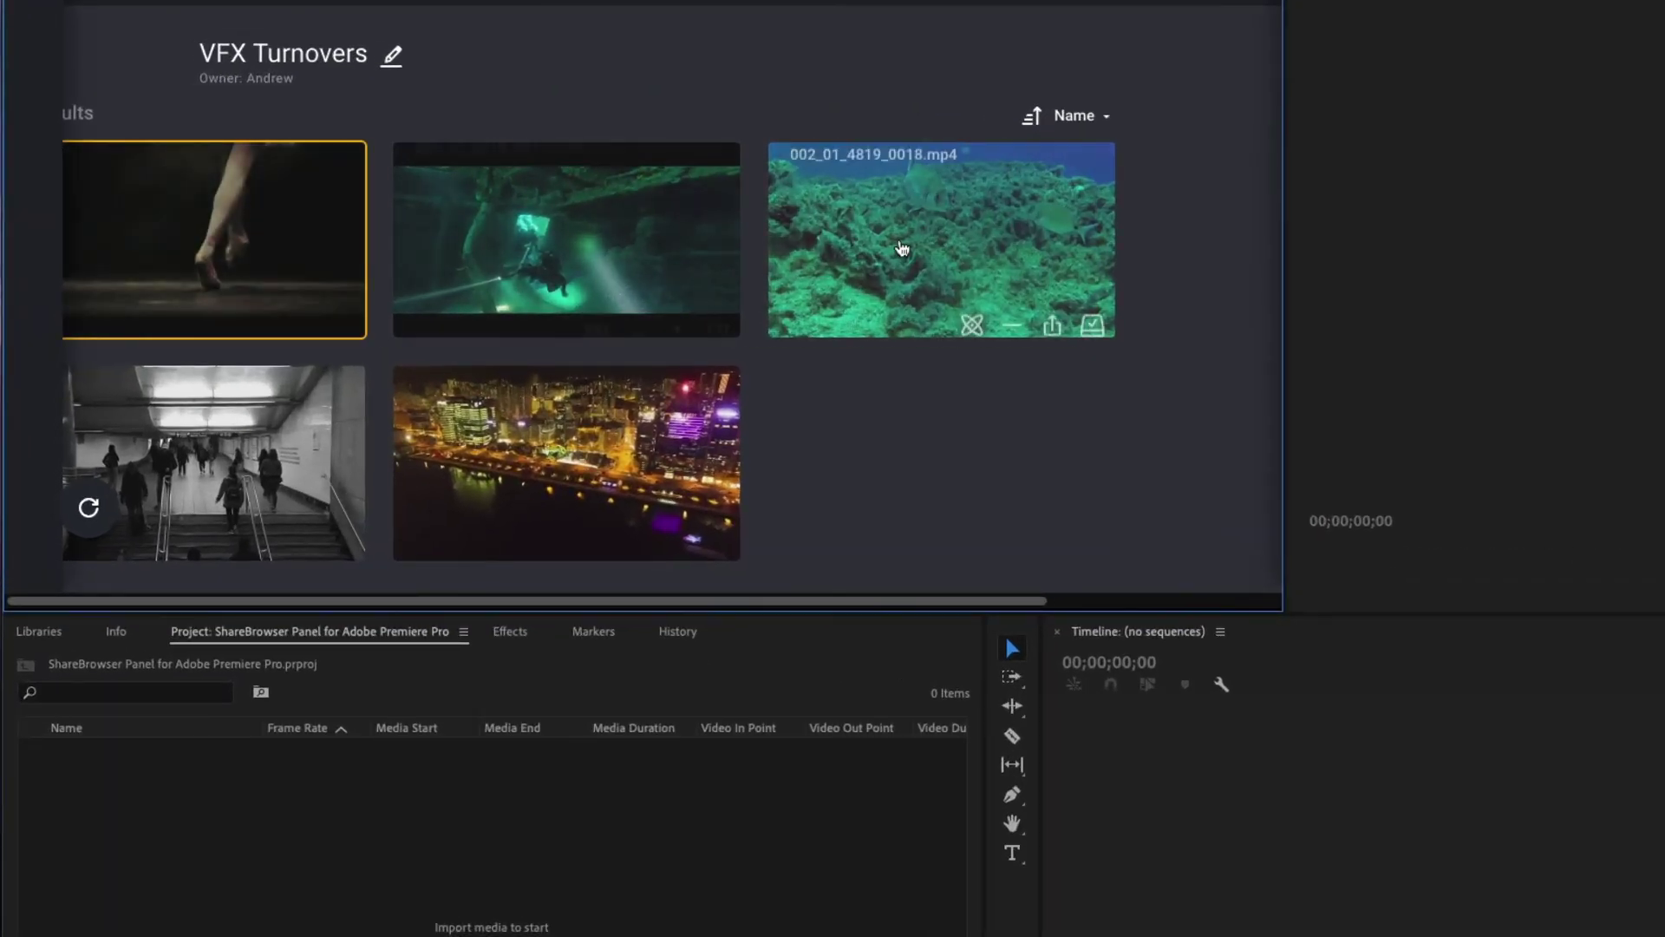
pyautogui.keyDown('shift'); pyautogui.click(898, 248); pyautogui.keyUp('shift')
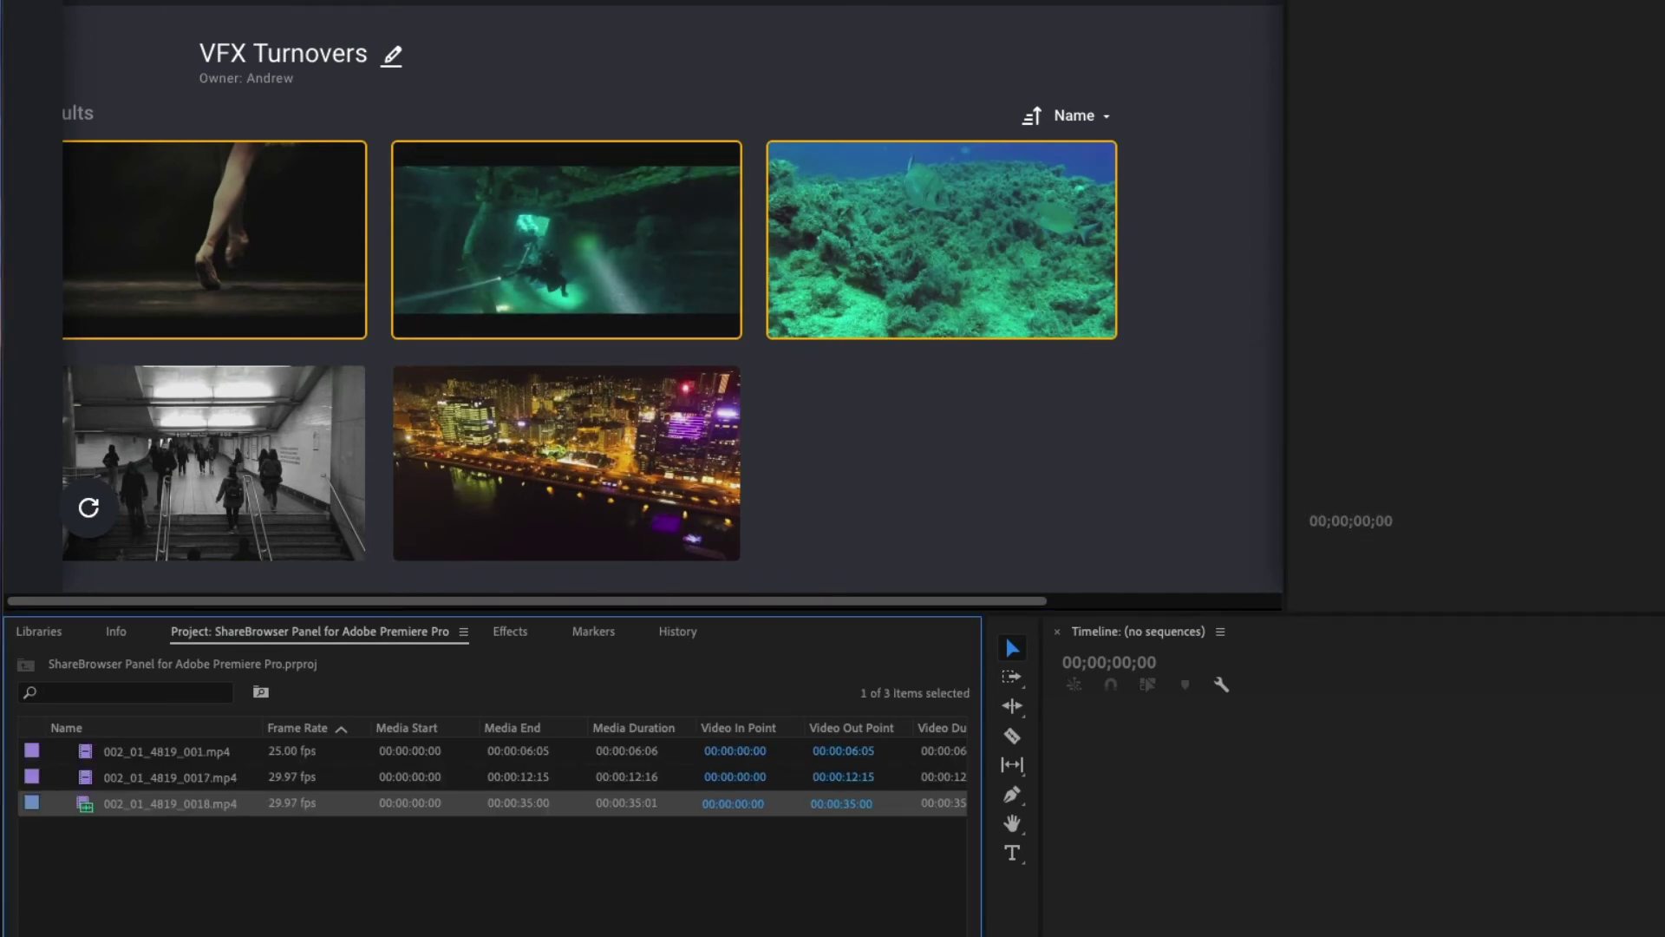
pyautogui.click(302, 540)
pyautogui.click(676, 541)
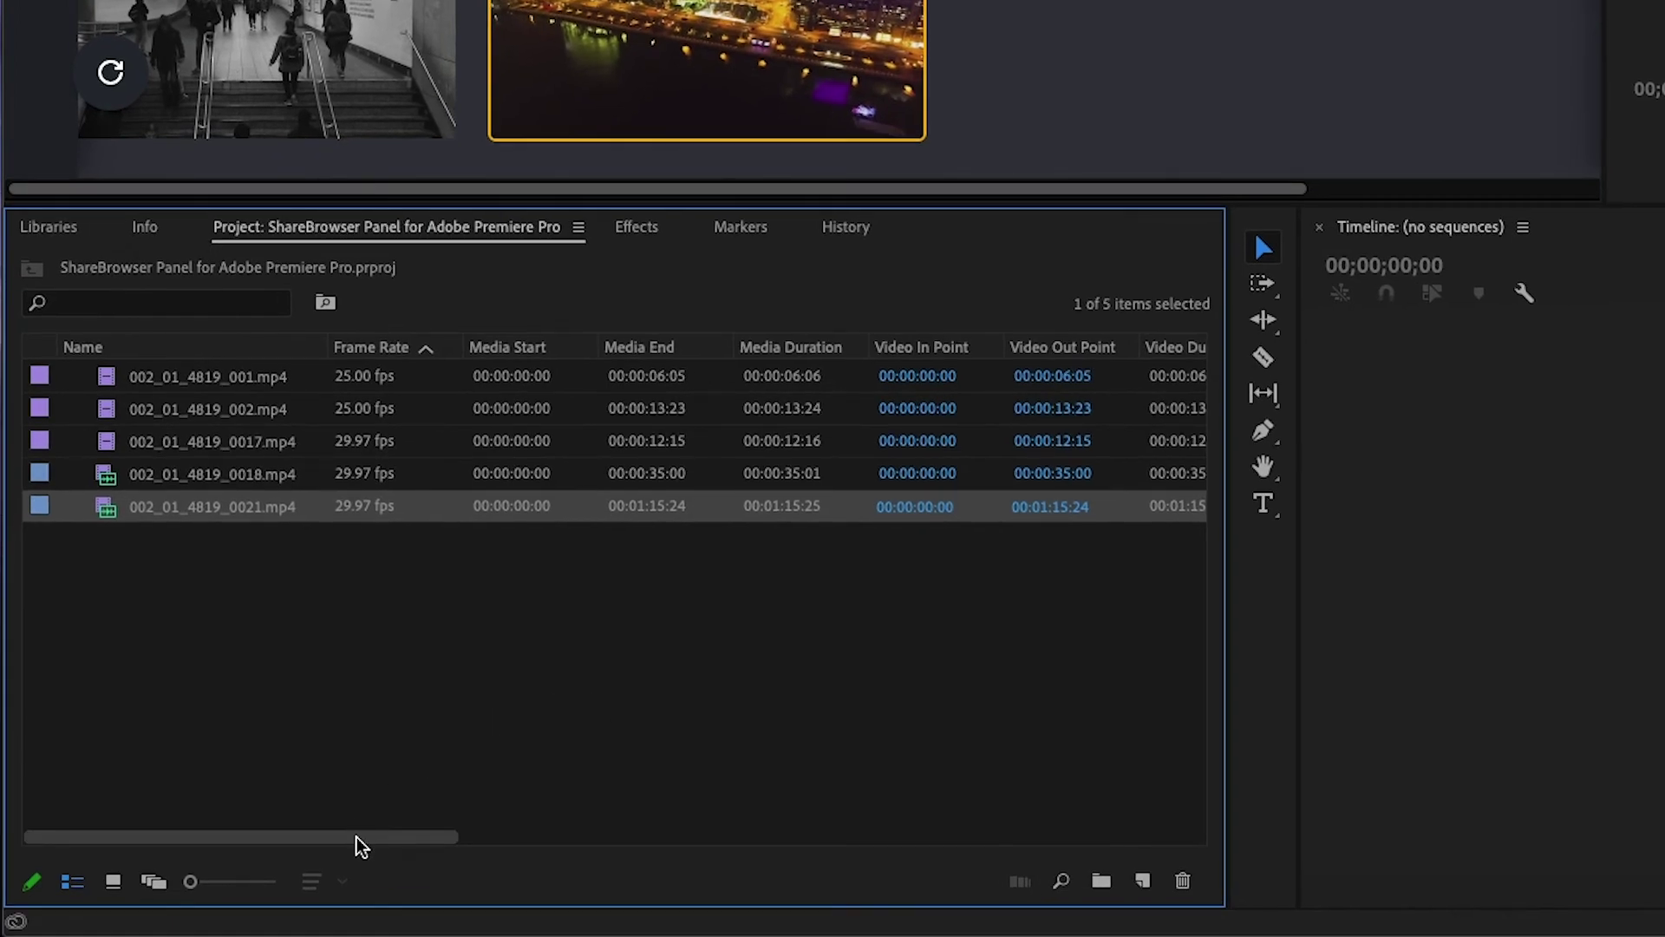
pyautogui.moveTo(357, 847); pyautogui.dragTo(998, 838)
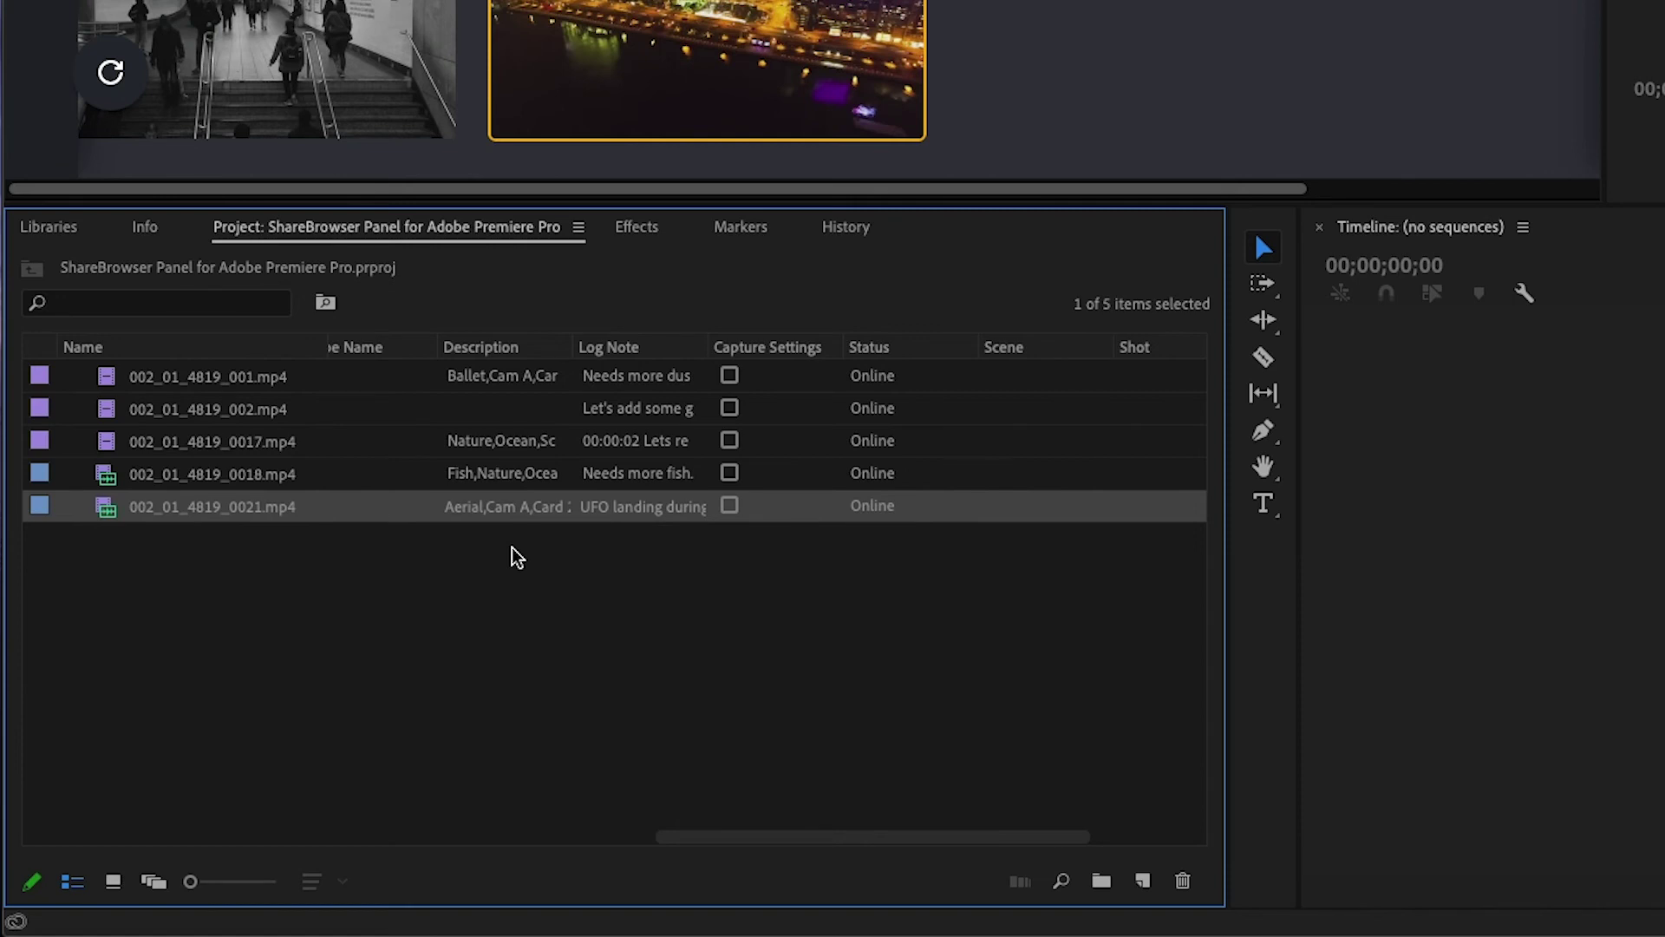
# - Filter the Project panel for 'cam', then clear the search filter
pyautogui.click(254, 305)
pyautogui.write('cam a')
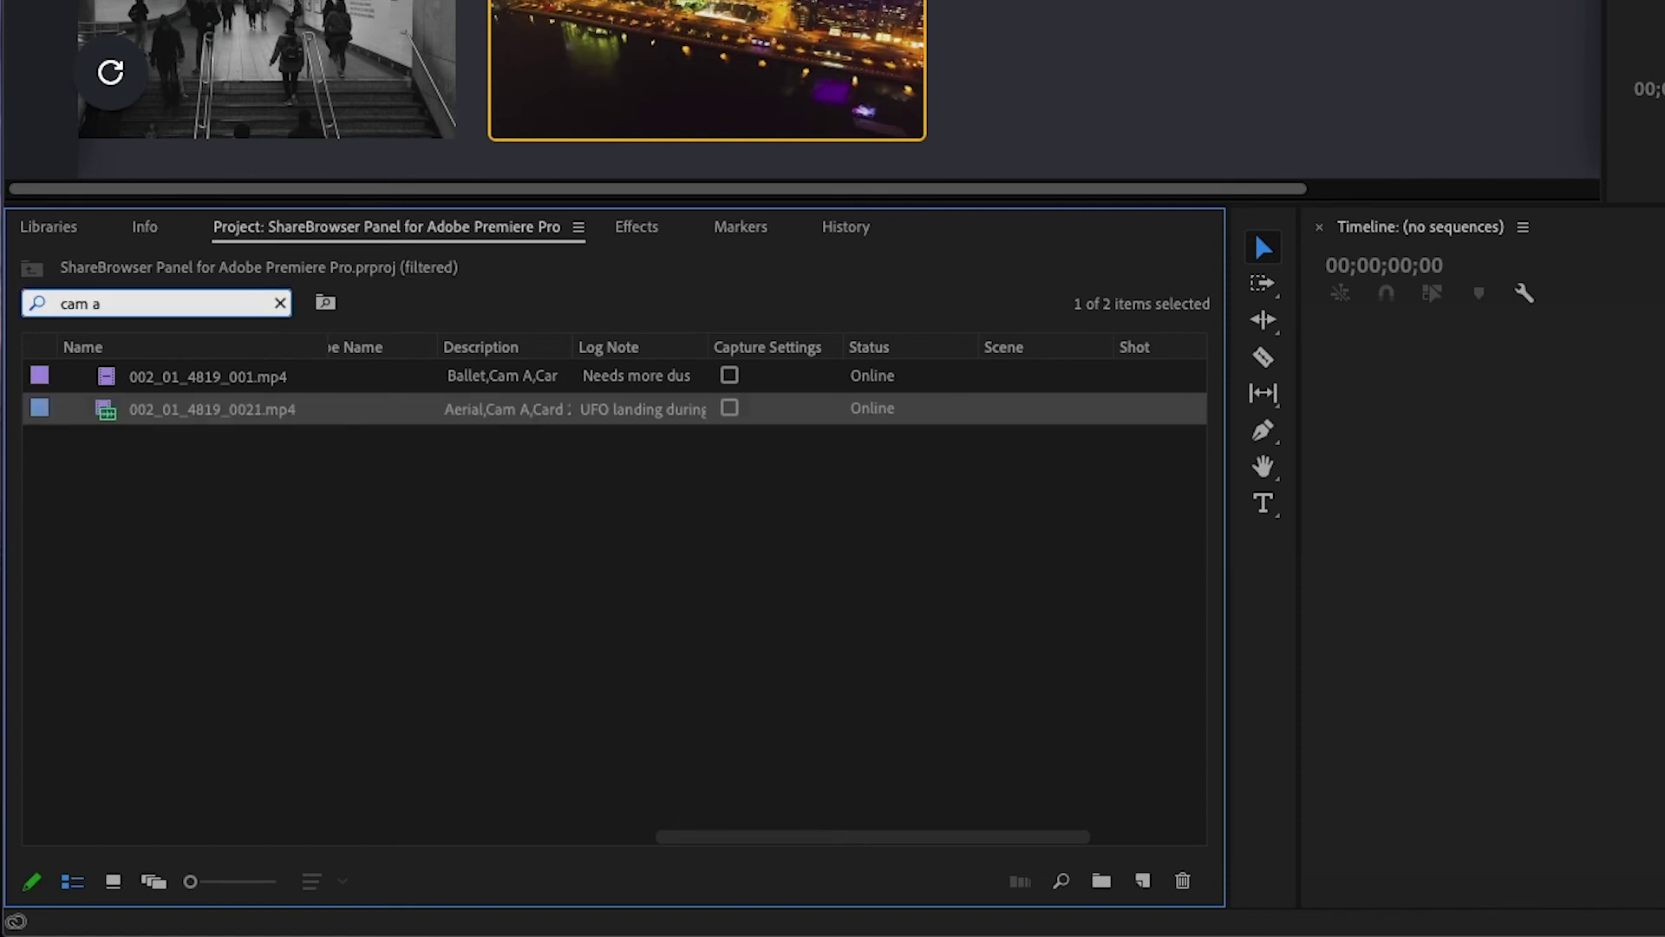
pyautogui.press('Return')
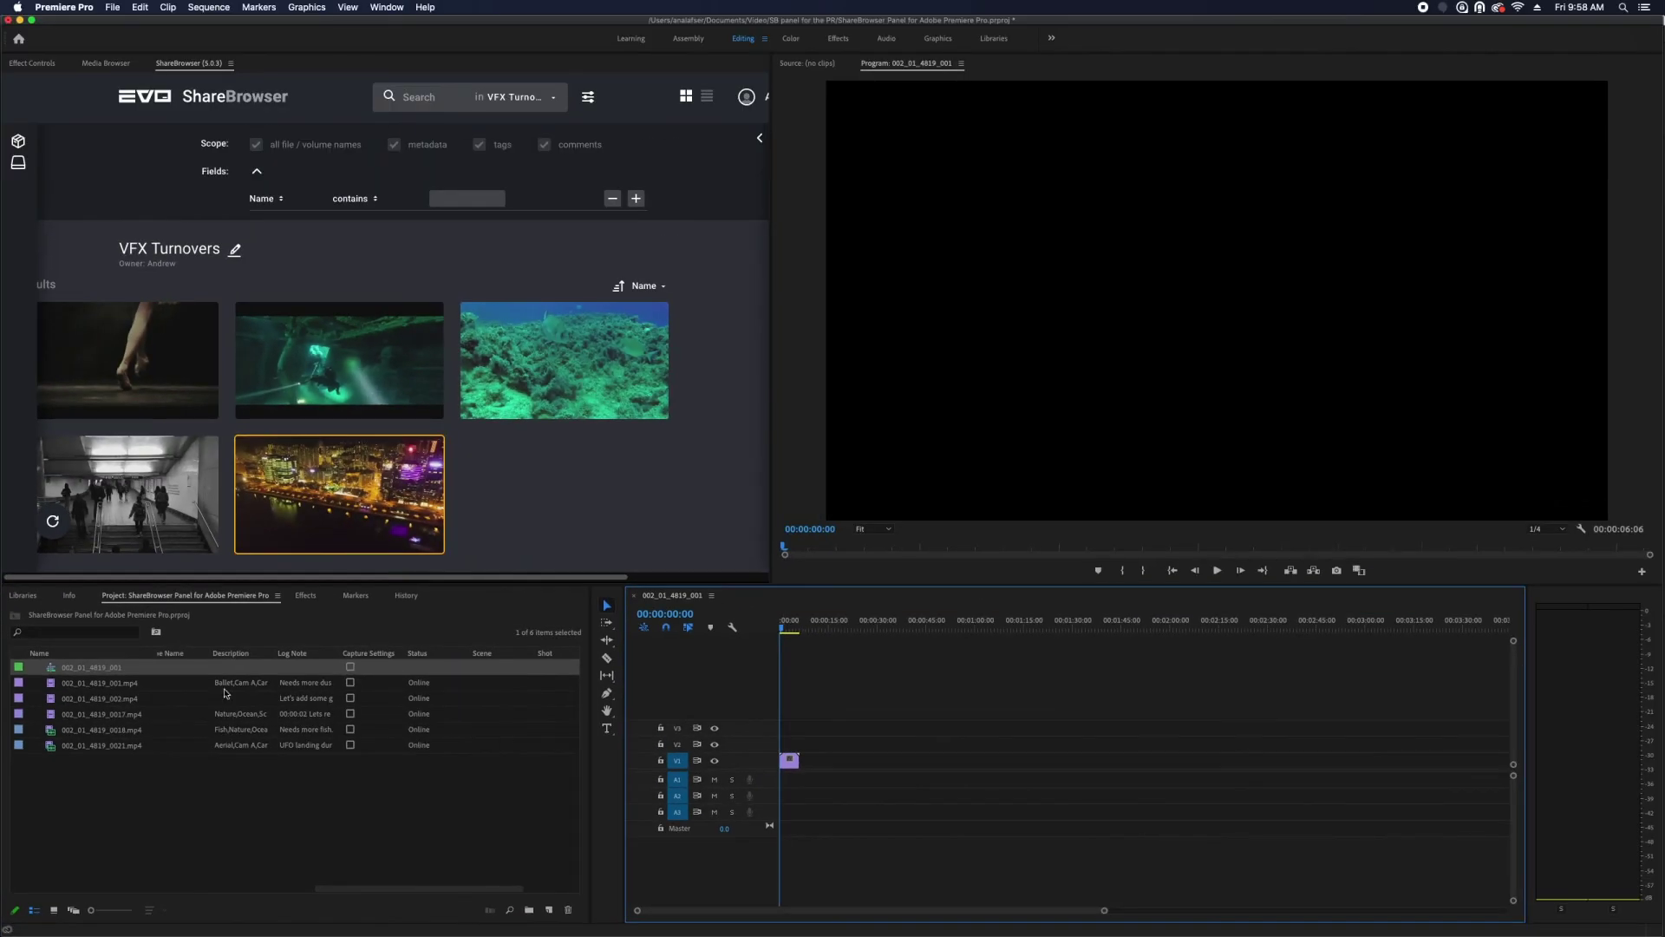
# - Append clips 002, 0017 and 0018 to the sequence and play it from the start
pyautogui.click(122, 698)
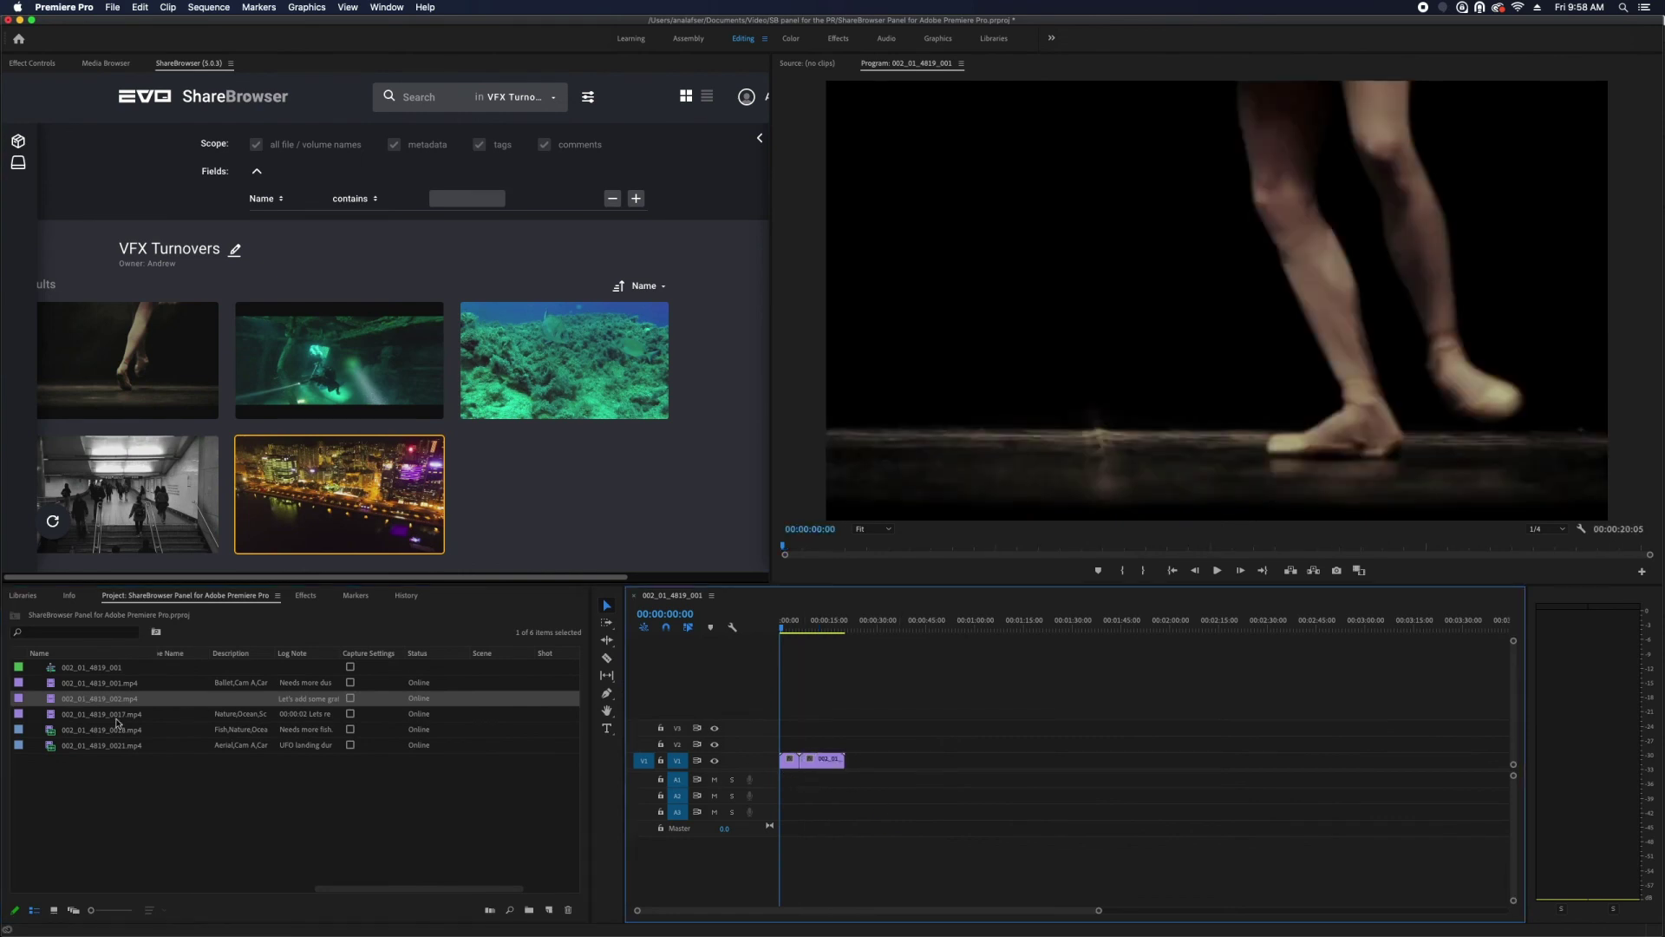
pyautogui.click(116, 716)
pyautogui.moveTo(130, 730); pyautogui.dragTo(1012, 778)
pyautogui.click(1217, 570)
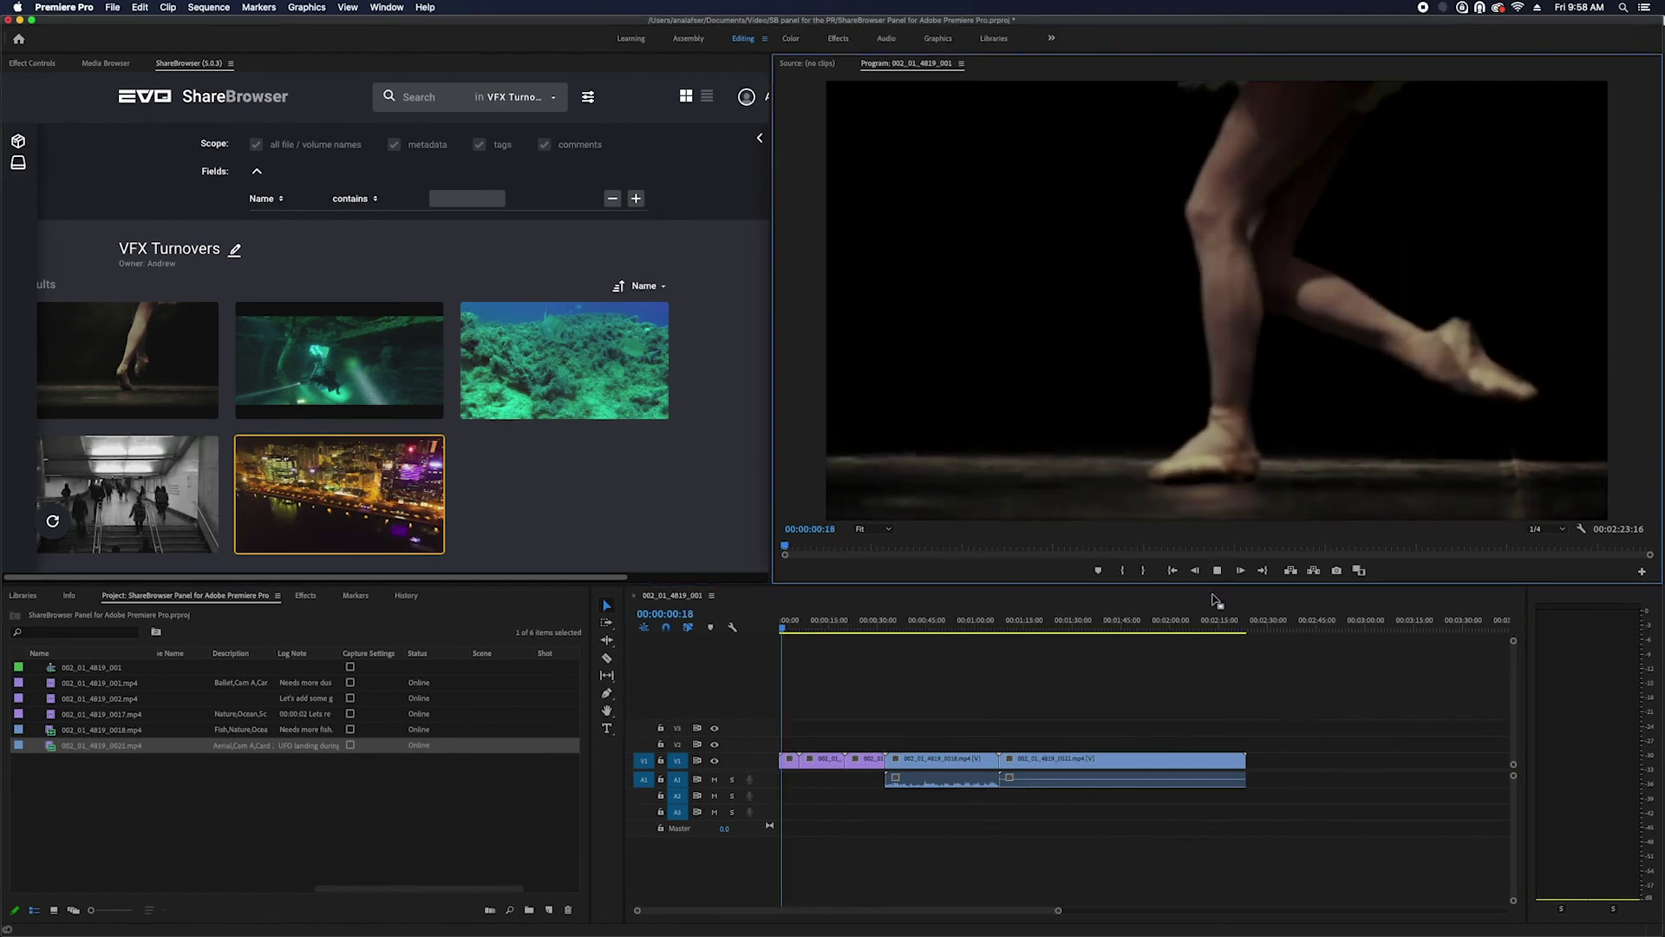